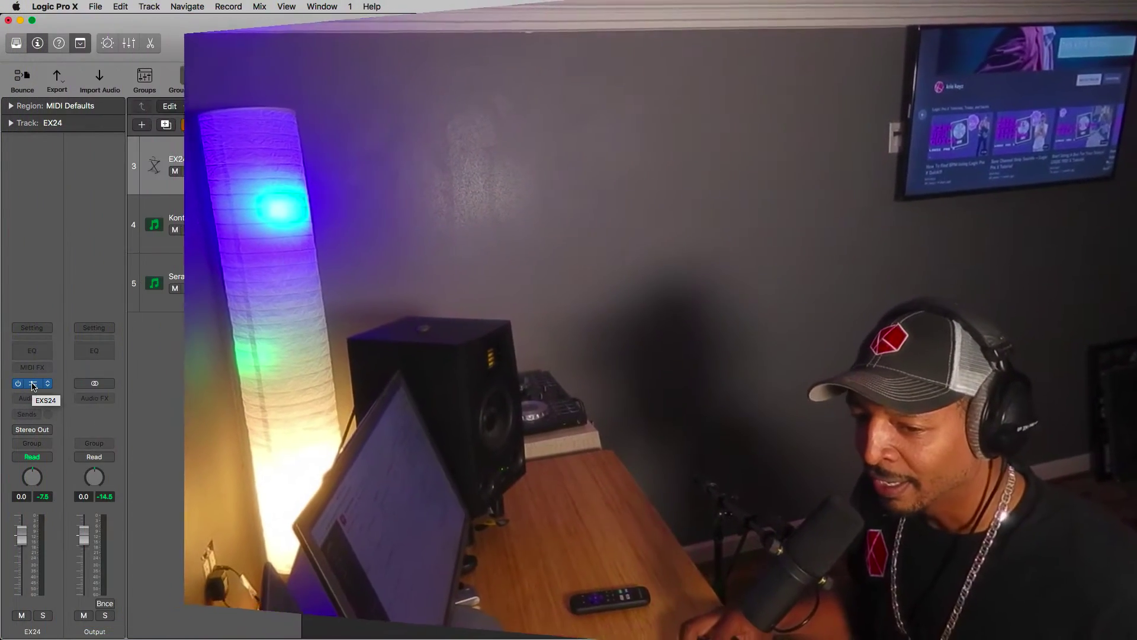
- Open the EXS24 sampler on the EX24 track and place its window over the lower middle of the Tracks area
left_click(33, 384)
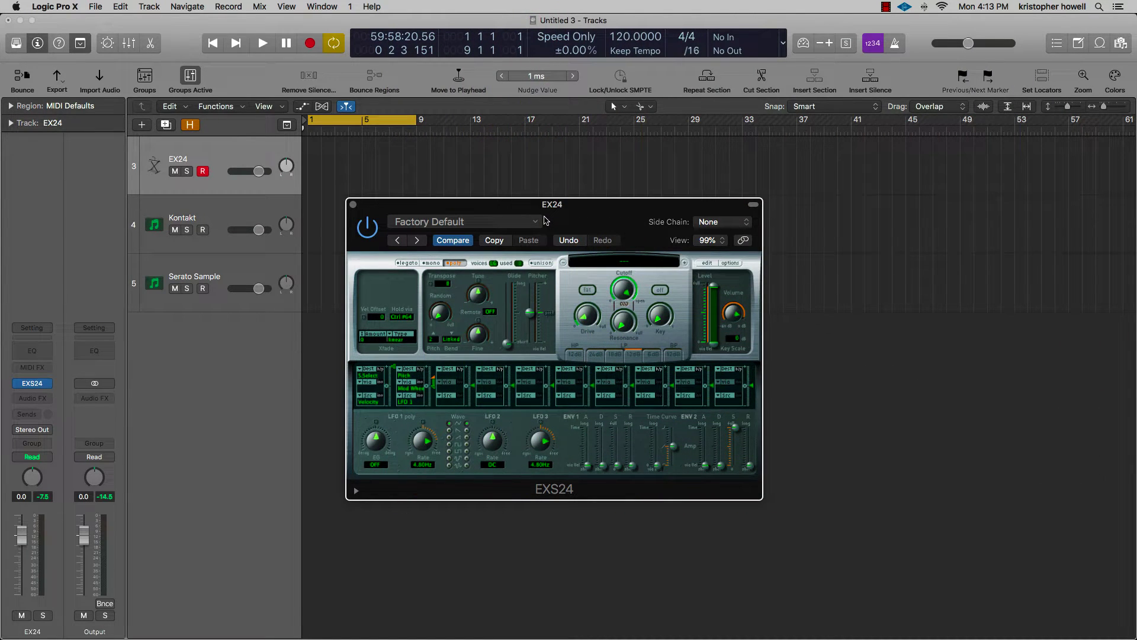
left_click_drag(553, 214, 557, 255)
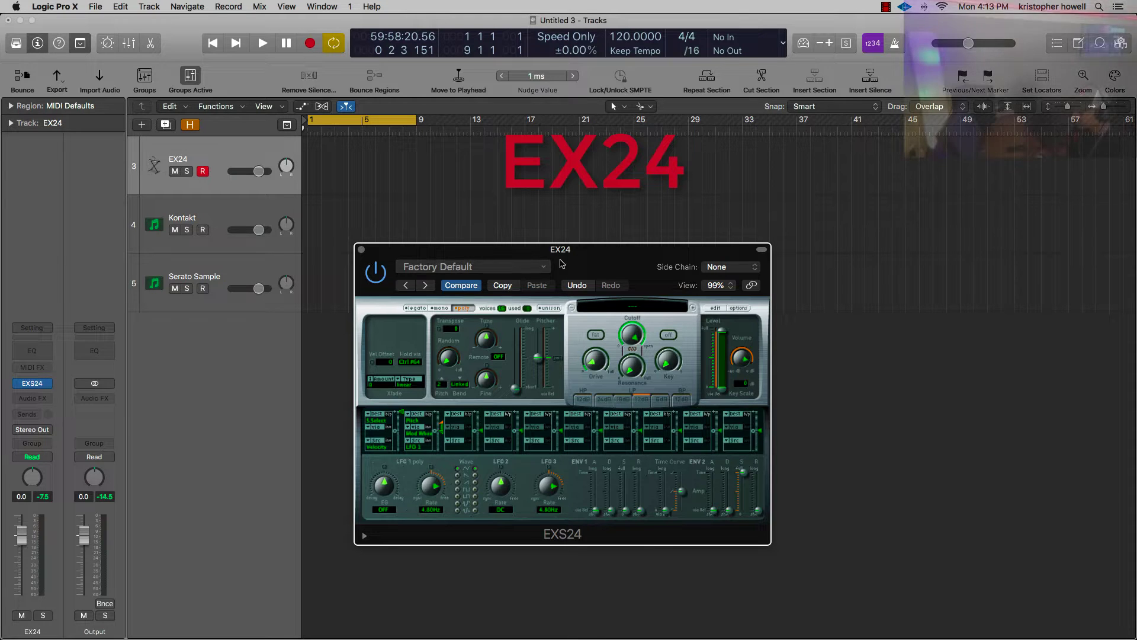
left_click_drag(589, 266, 572, 250)
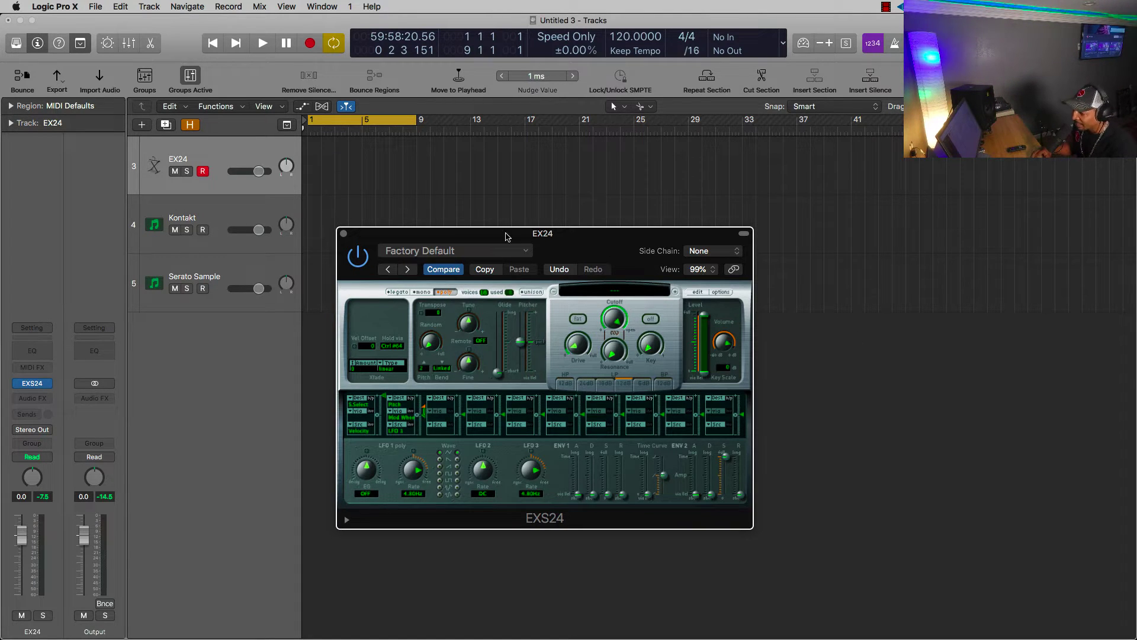
- Open the EXS24 instrument editor and load the Chop 808 1.wav sample as a new zone
left_click(698, 292)
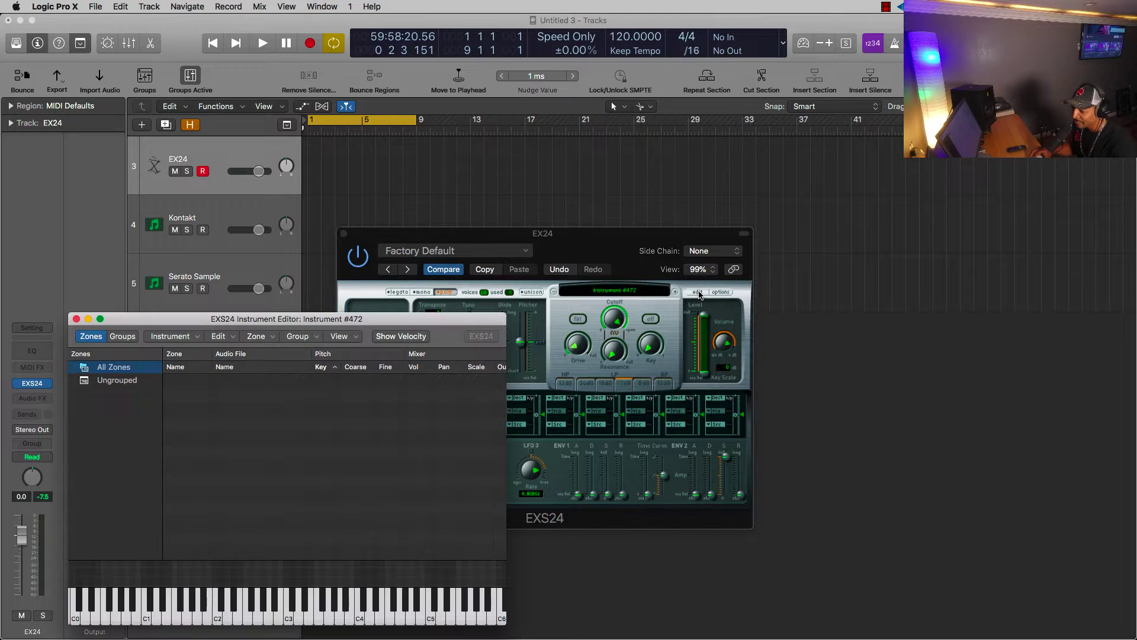
left_click(76, 320)
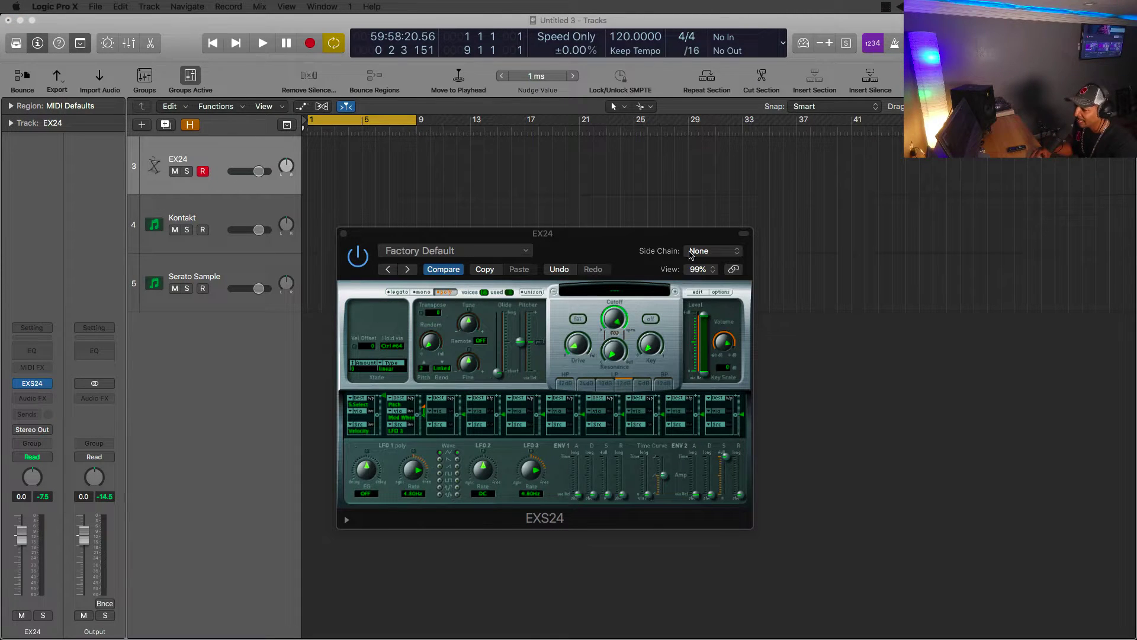
left_click(696, 292)
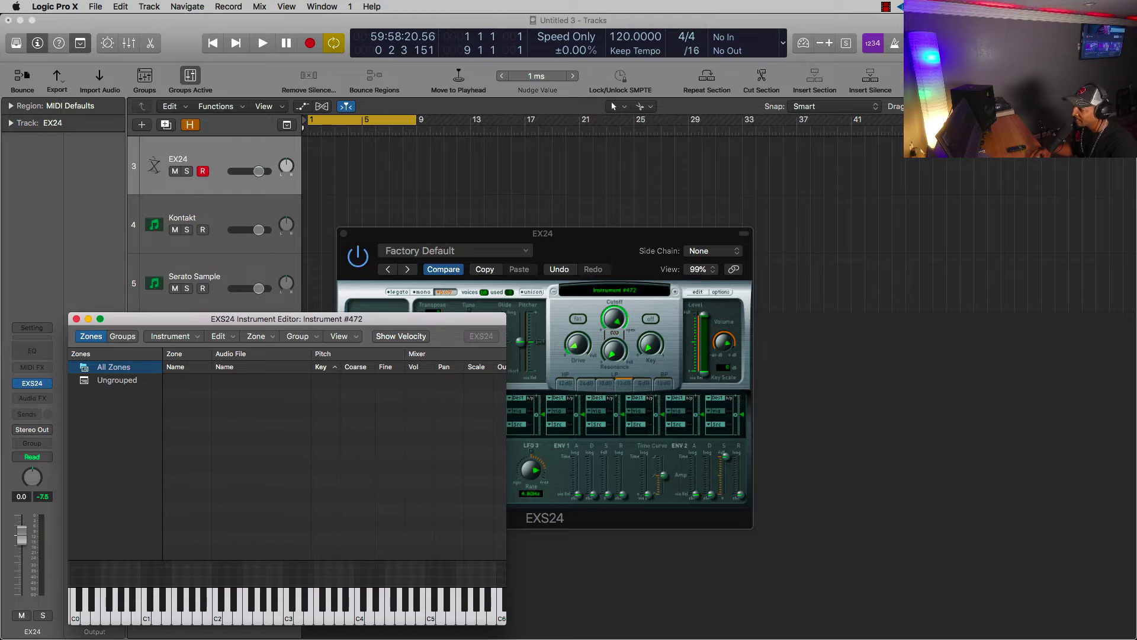
left_click_drag(876, 166, 372, 470)
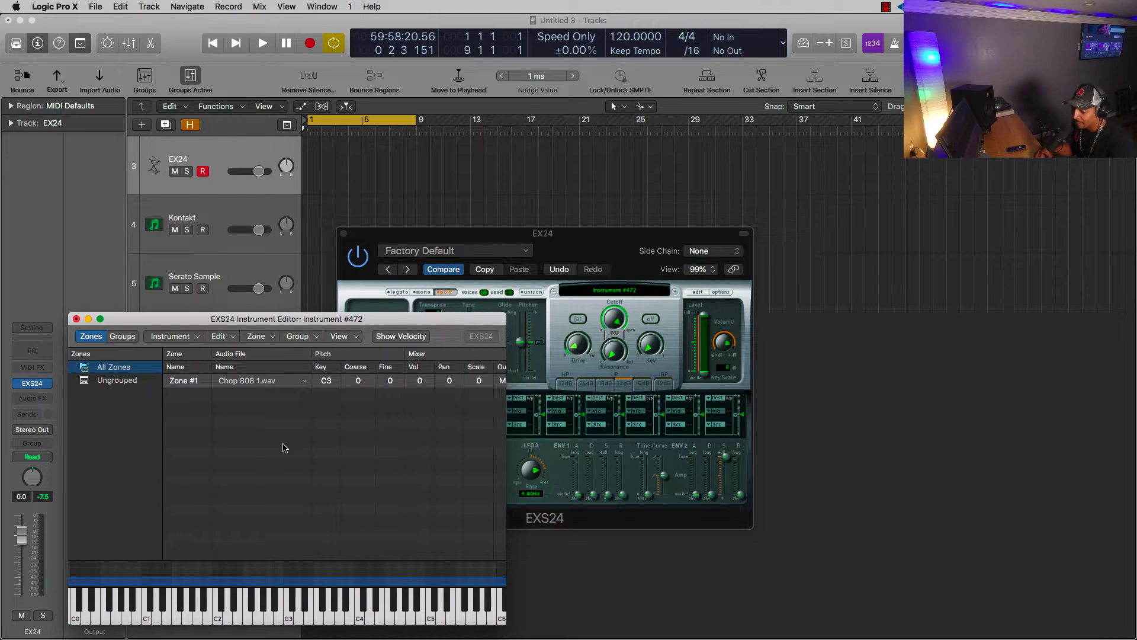
- Move the instrument editor window clear of the EXS24 window so the sampler's controls are uncovered
left_click(75, 319)
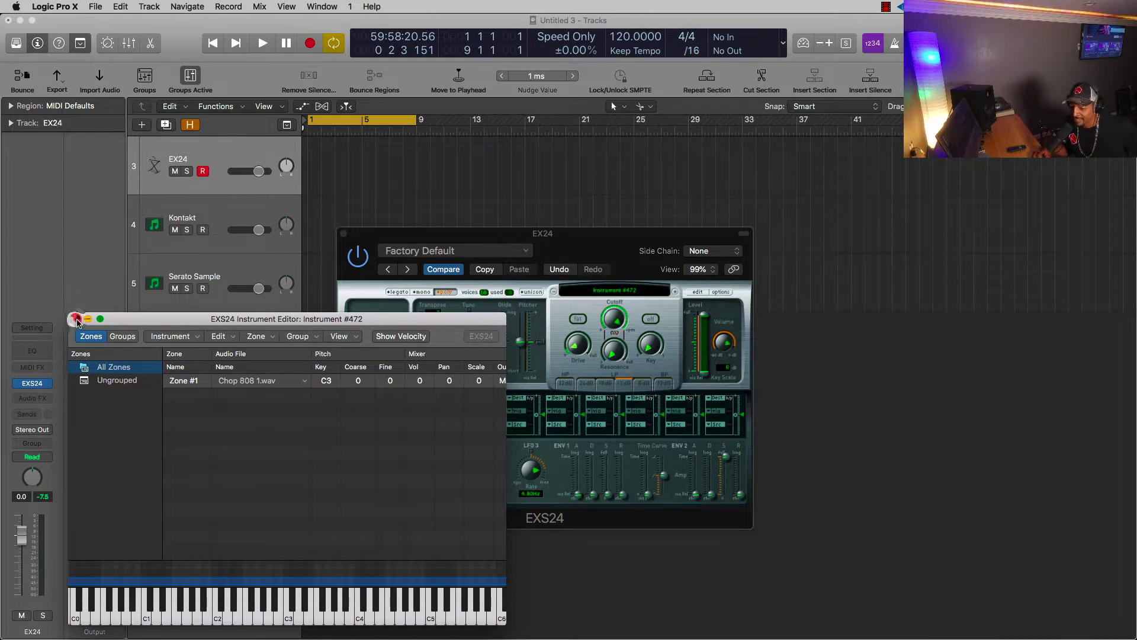
left_click_drag(291, 348, 663, 268)
left_click(697, 308)
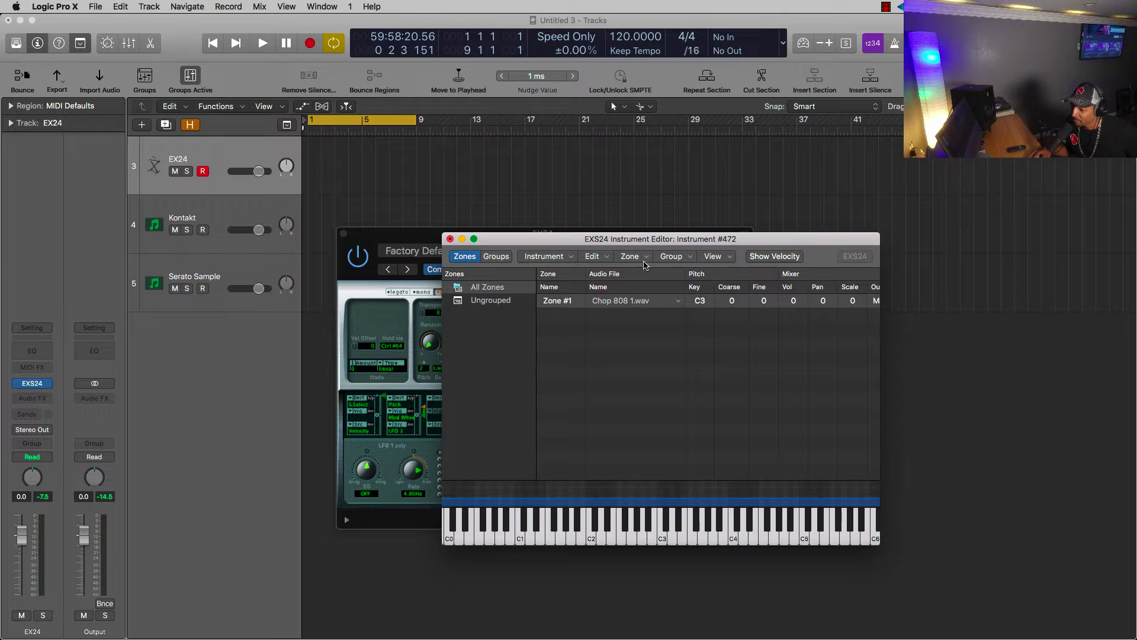
left_click_drag(555, 238, 697, 401)
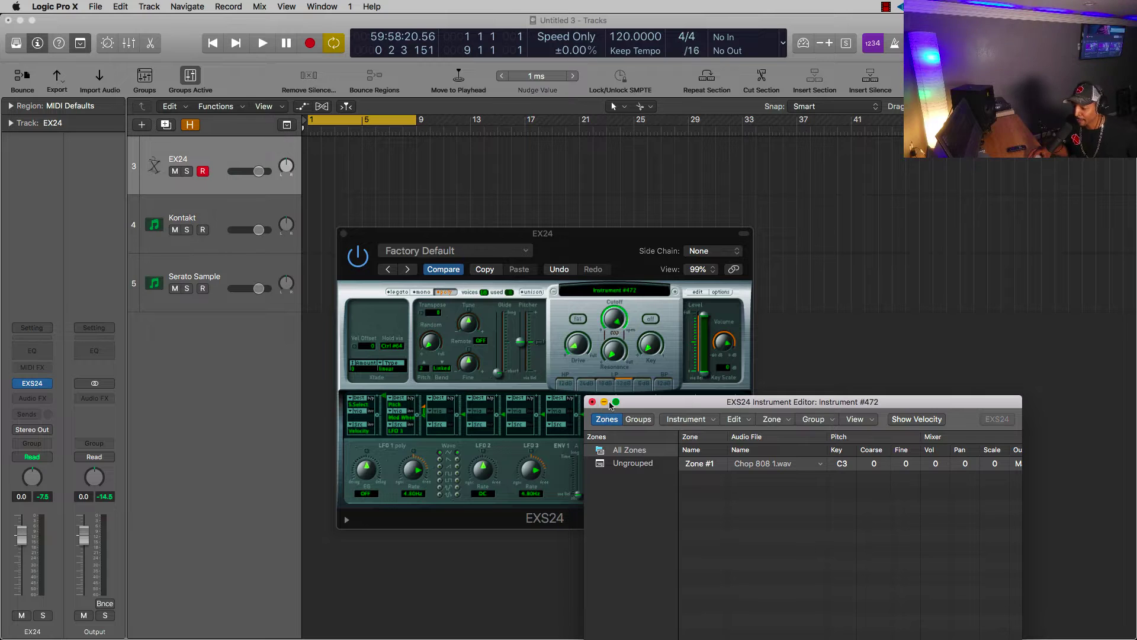
left_click_drag(635, 405, 631, 344)
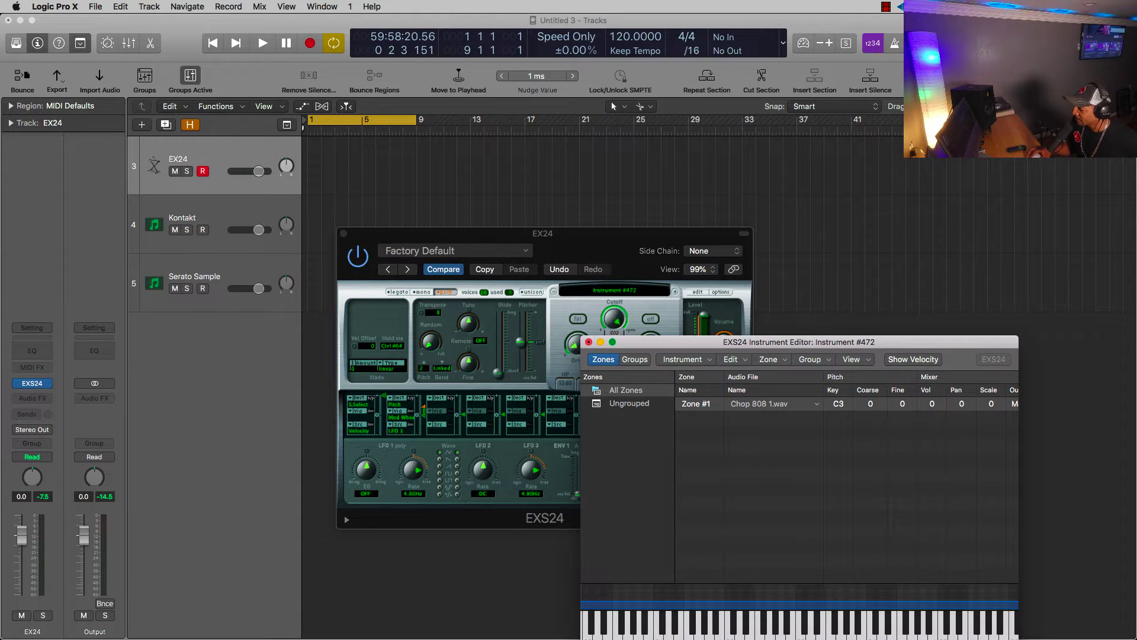
left_click(598, 234)
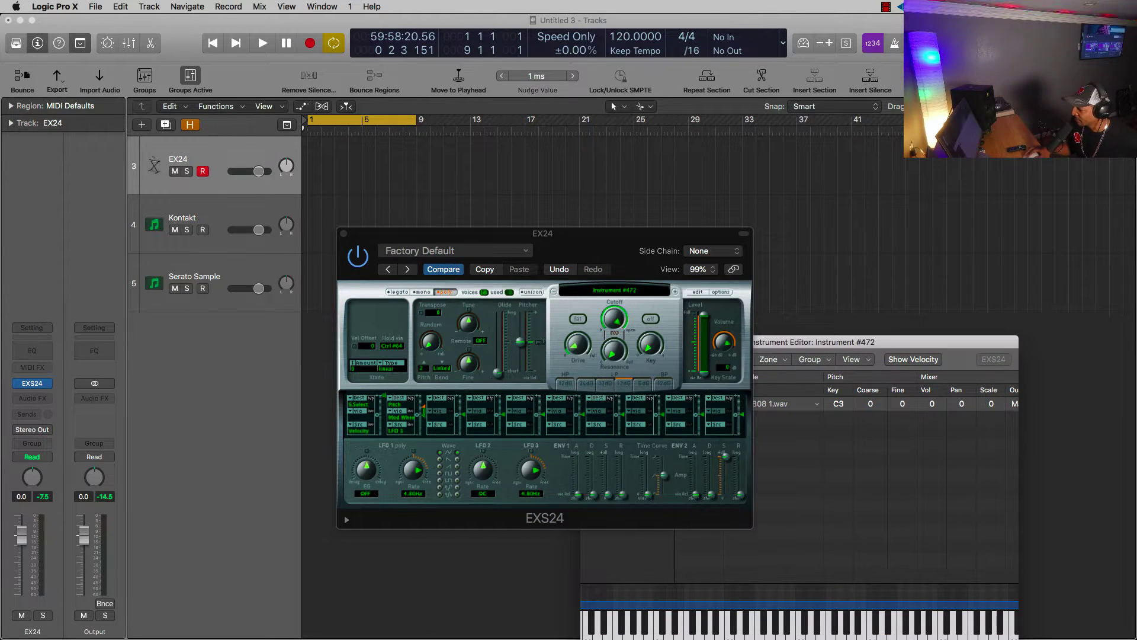
key("super+Tab")
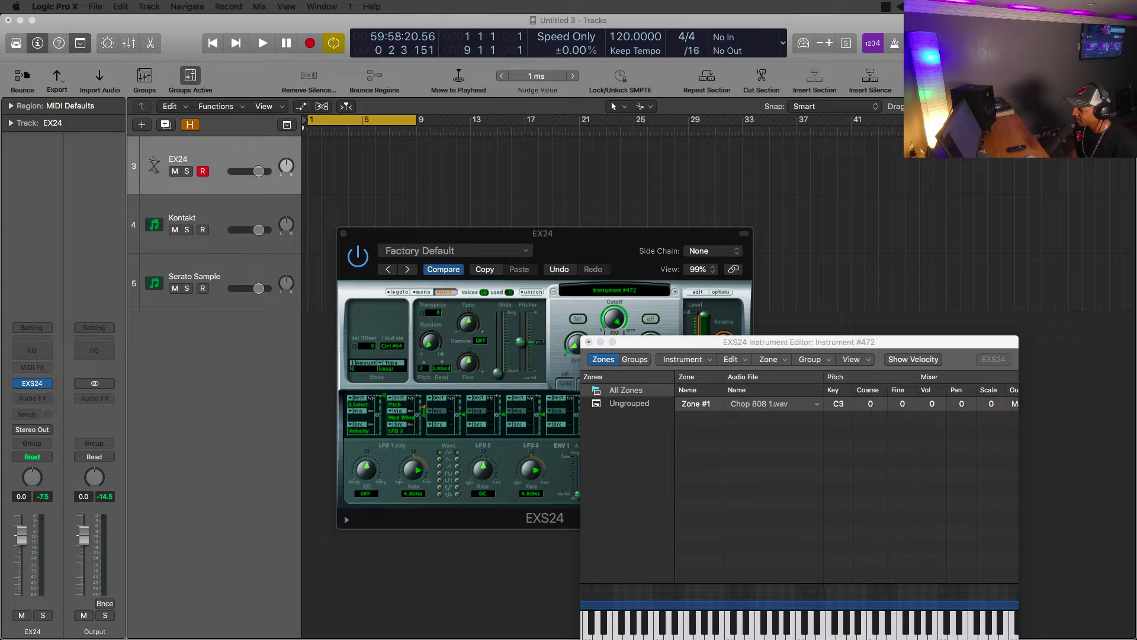
left_click_drag(739, 344, 835, 480)
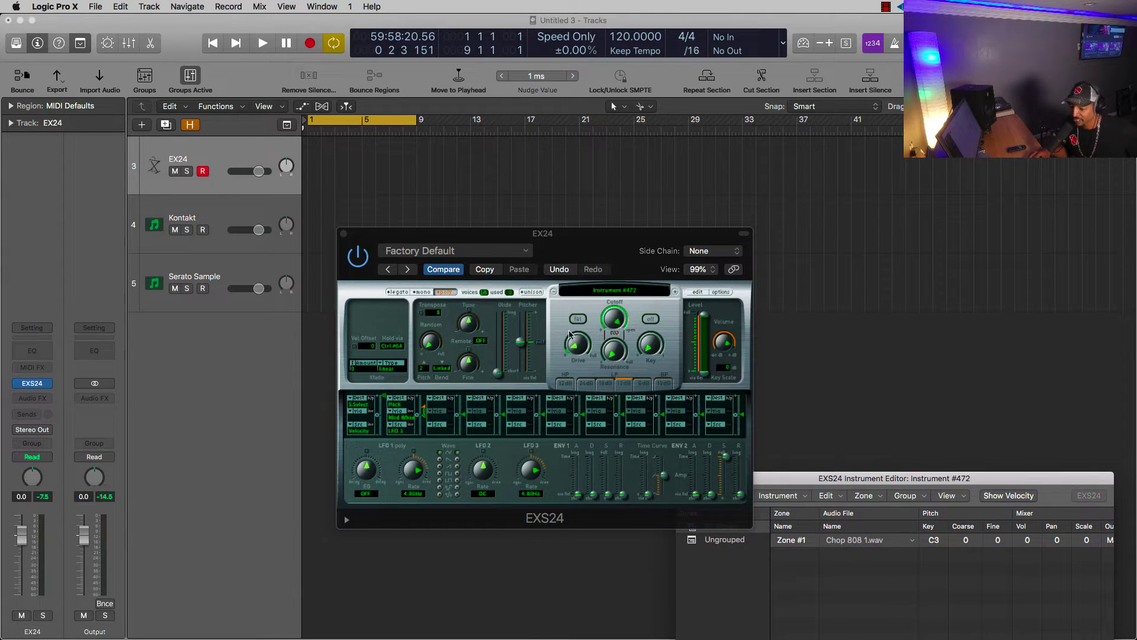
- Turn on the EXS24 filter and adjust its cutoff while the 808 sample plays
left_click(650, 319)
mouse_move(616, 324)
left_click_drag(615, 325, 611, 360)
- Try Tune at +12, raise the Glide slider to about its middle, and move the Pitcher slider up and back to centre
left_click_drag(468, 327, 476, 306)
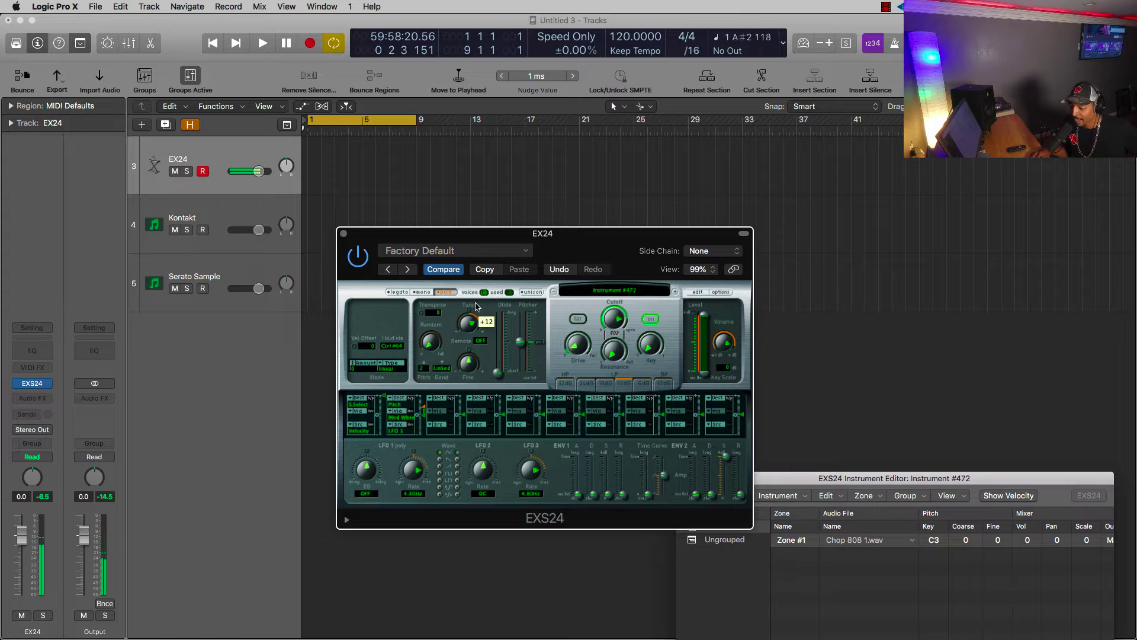
left_click_drag(498, 373, 499, 354)
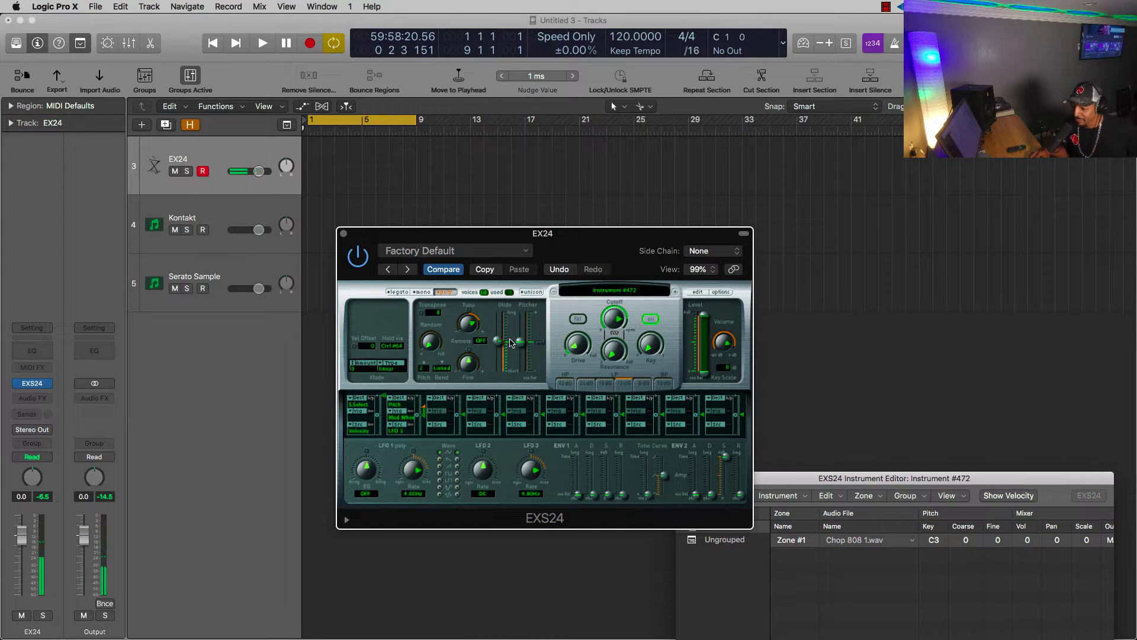
left_click_drag(522, 344, 523, 311)
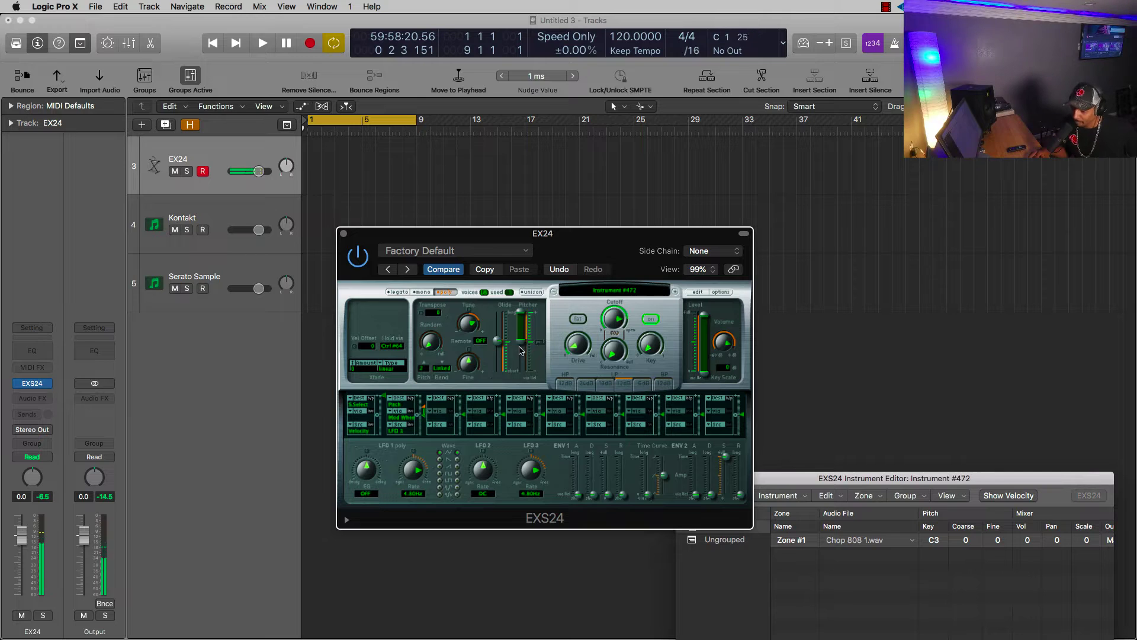
left_click_drag(522, 327, 462, 343)
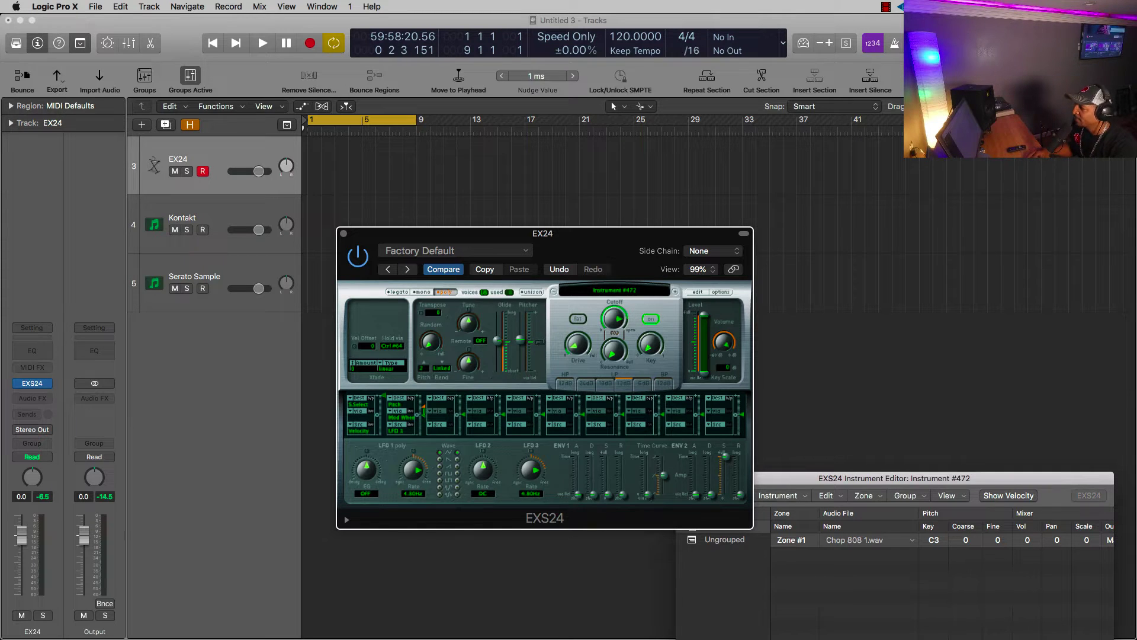
- Bring the instrument editor to the front and move it fully into view beside the EXS24 controls
left_click(894, 478)
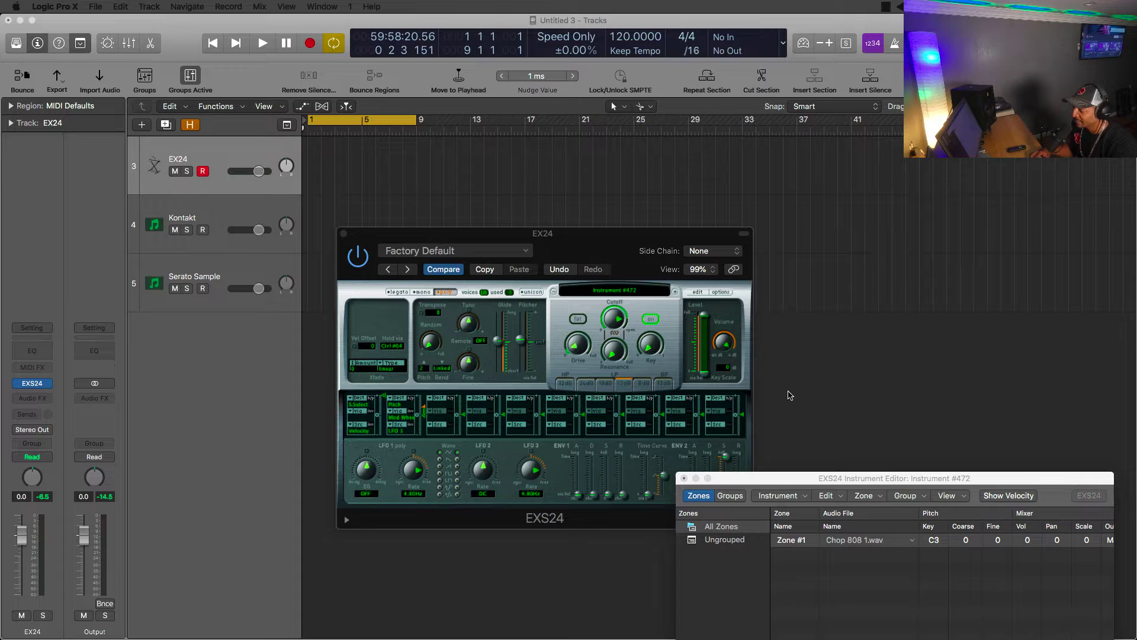
double_click(898, 476)
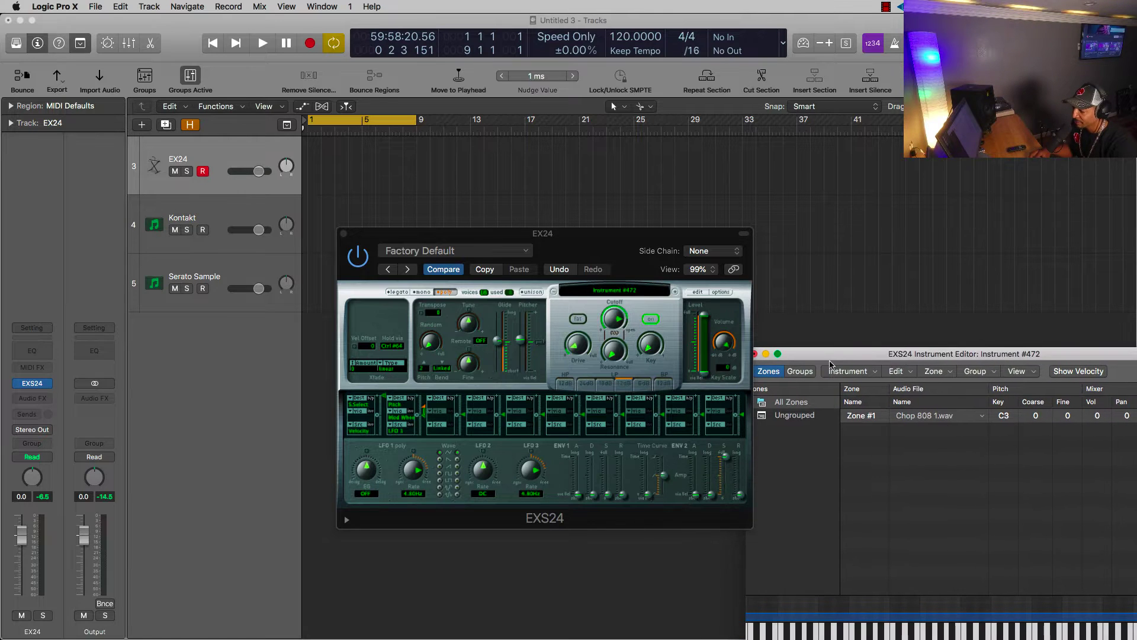
left_click_drag(789, 358, 704, 268)
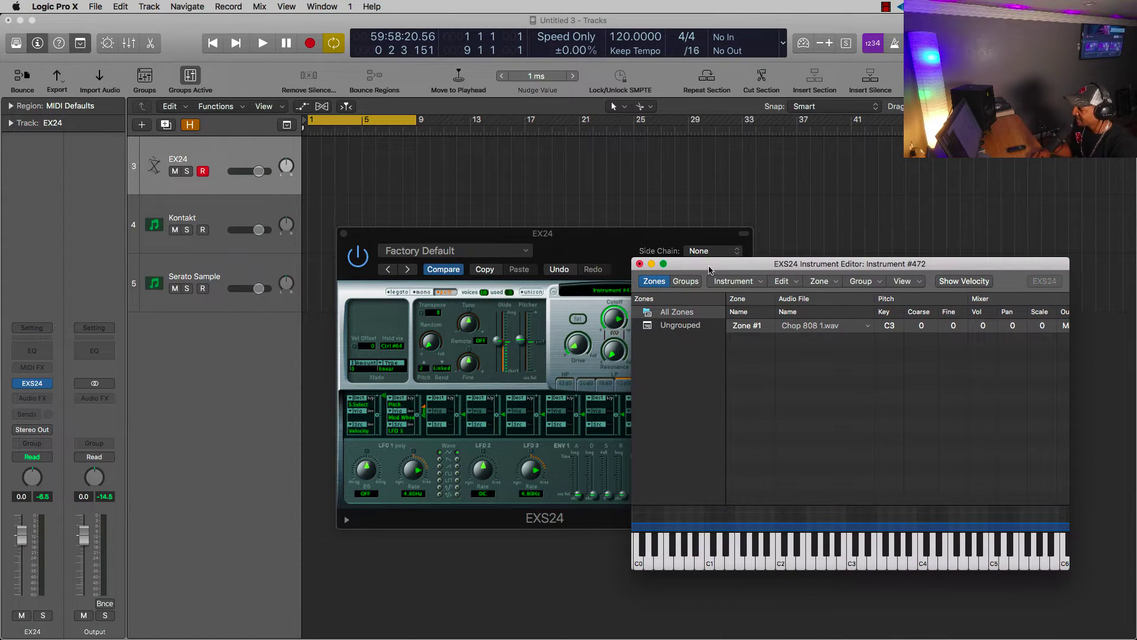
left_click(640, 264)
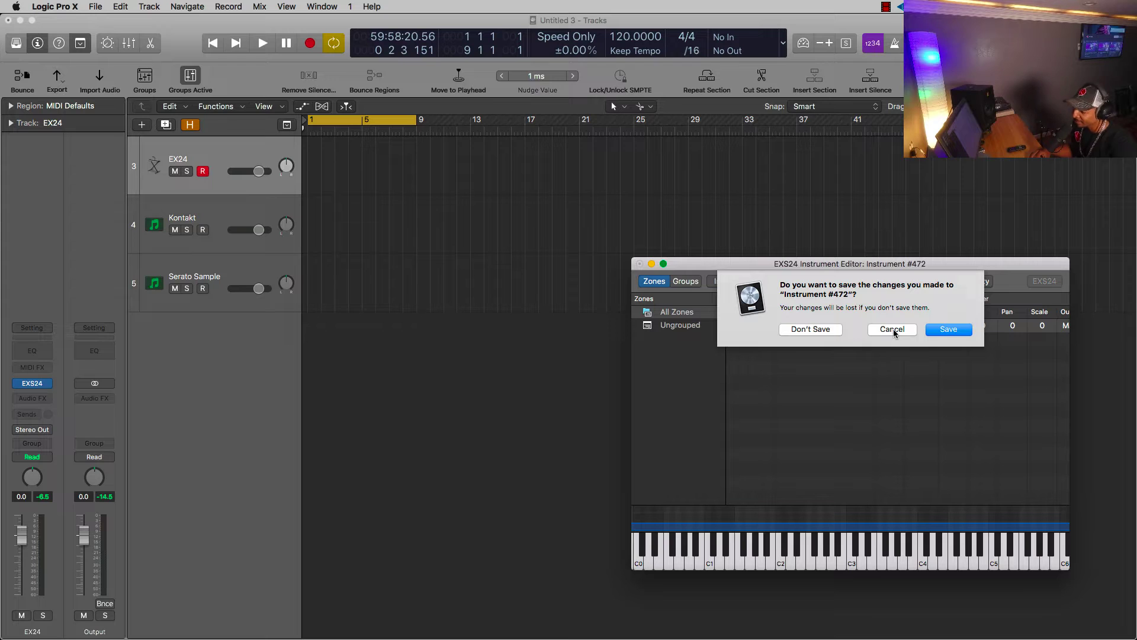
left_click(812, 331)
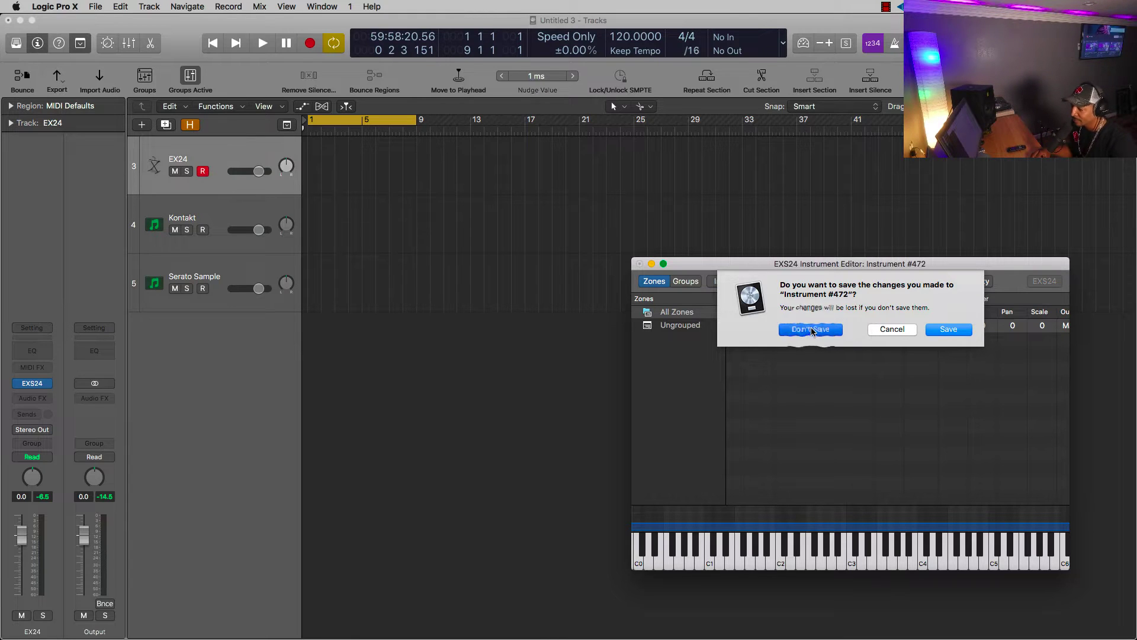
left_click(946, 330)
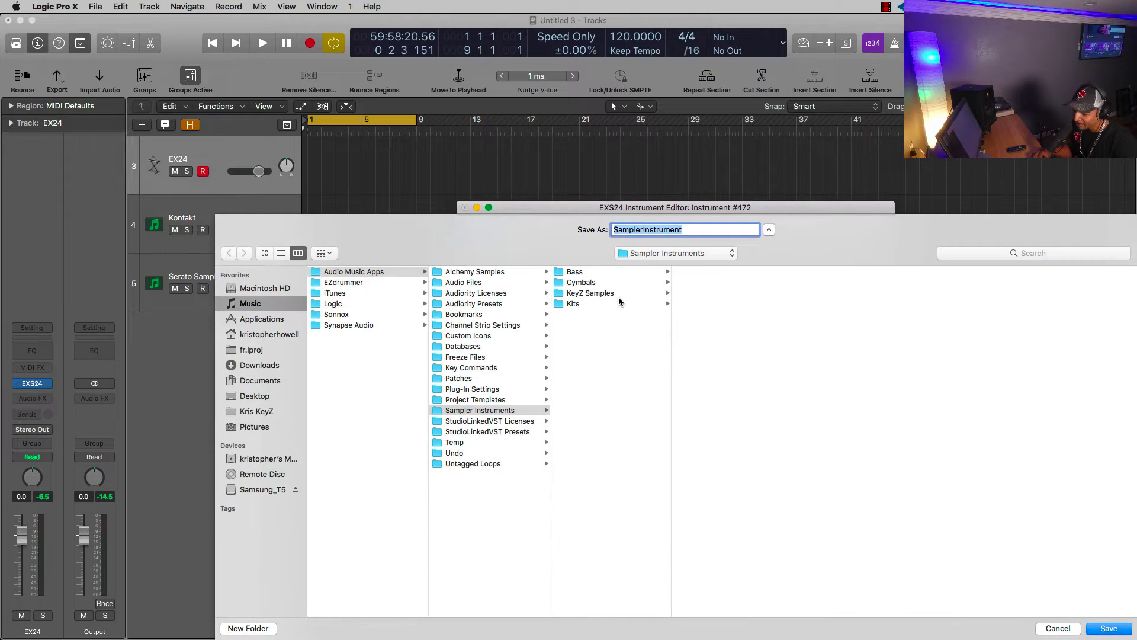
left_click(1063, 628)
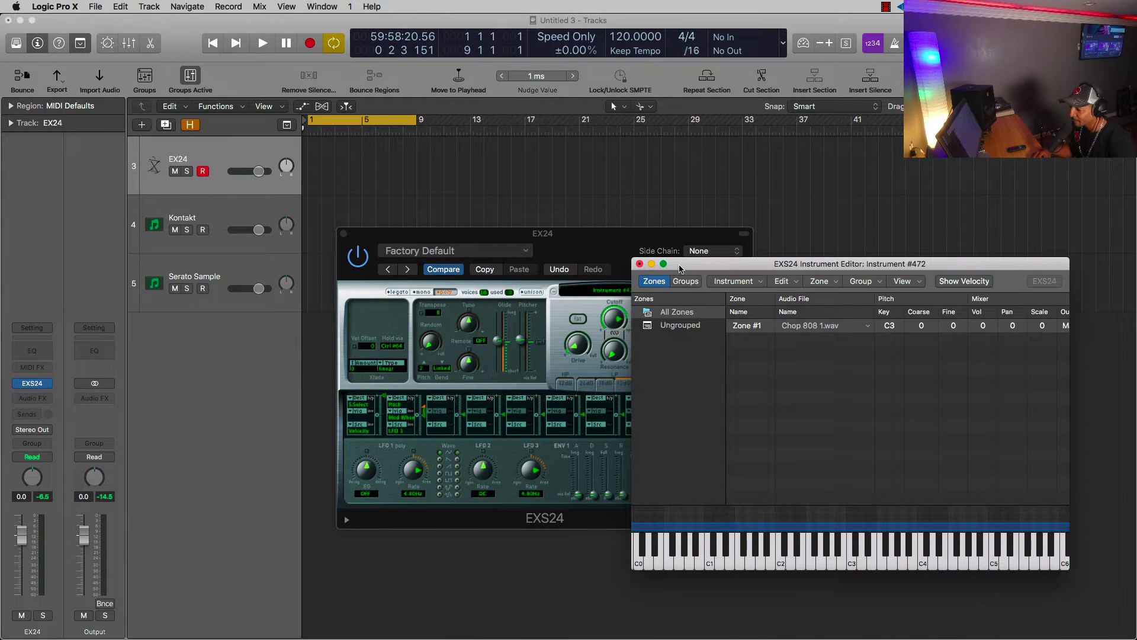
- Rearrange the windows so the instrument editor sits above and the EXS24 sampler below it
left_click_drag(673, 269, 619, 167)
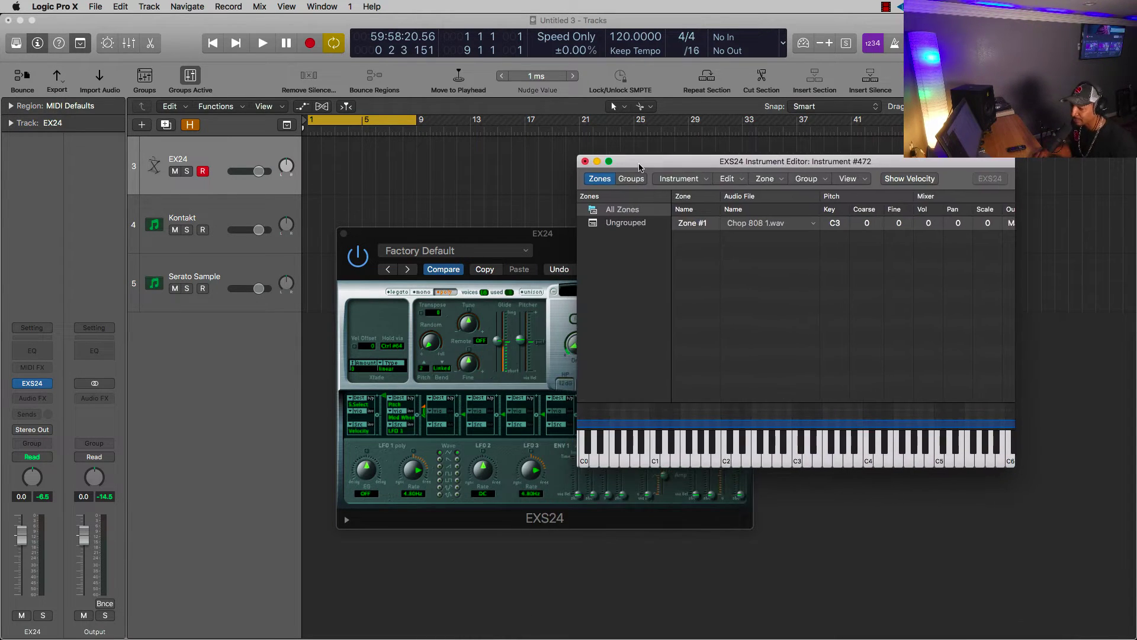
left_click_drag(472, 245, 432, 268)
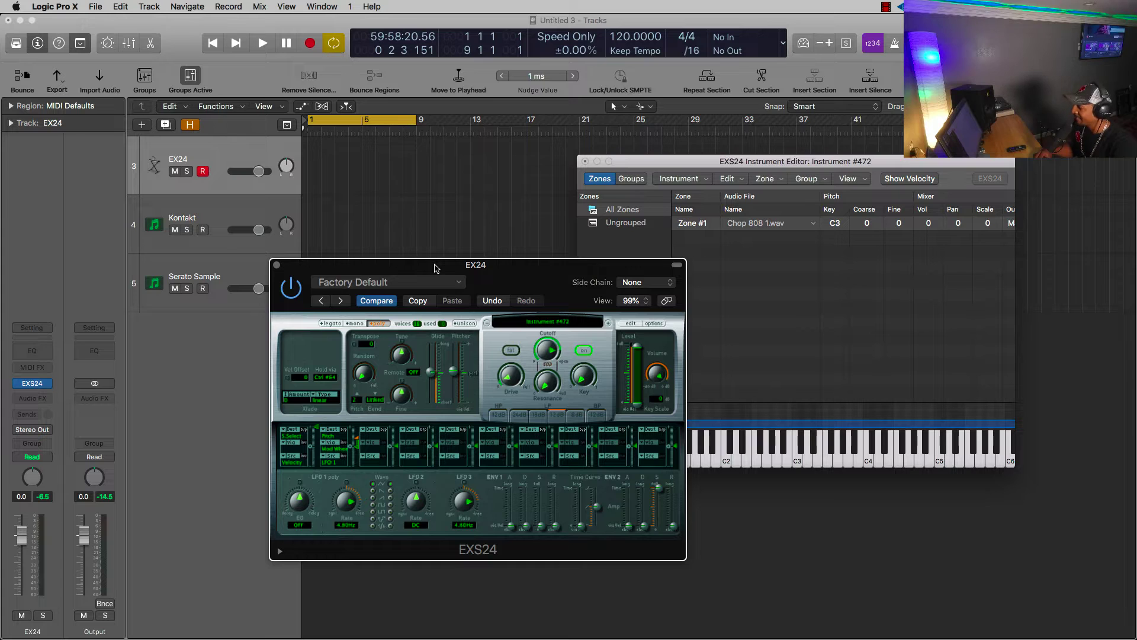
left_click_drag(316, 271, 461, 334)
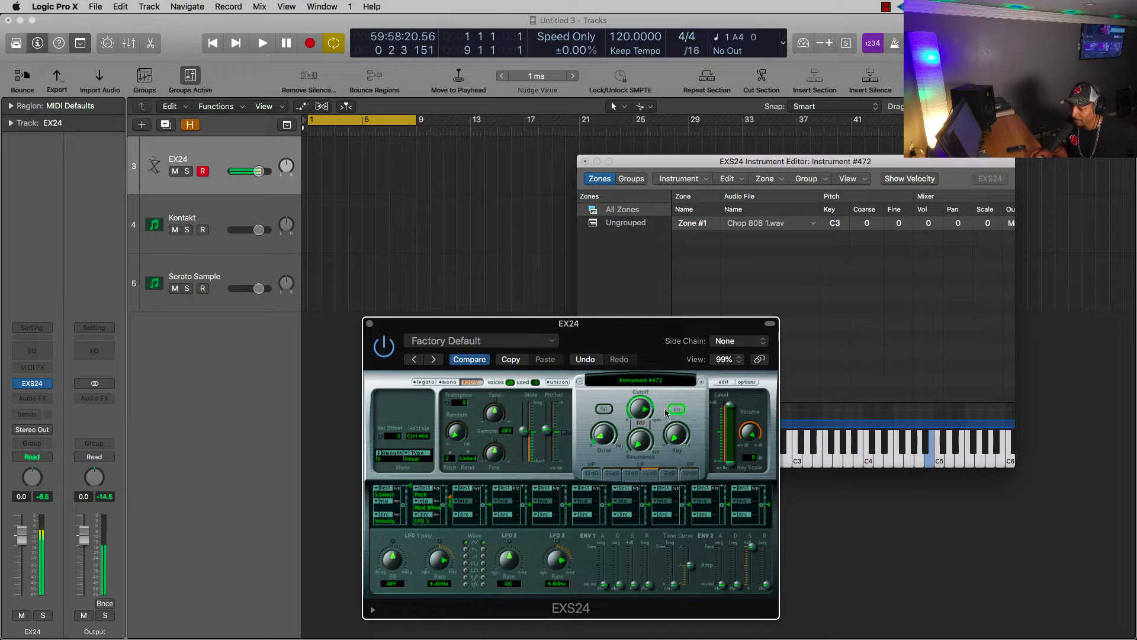
- Close Instrument #472 without saving, reopen the instrument editor and load the DYLAN_MATTHEW vocal sample as a zone
left_click(585, 161)
left_click(770, 227)
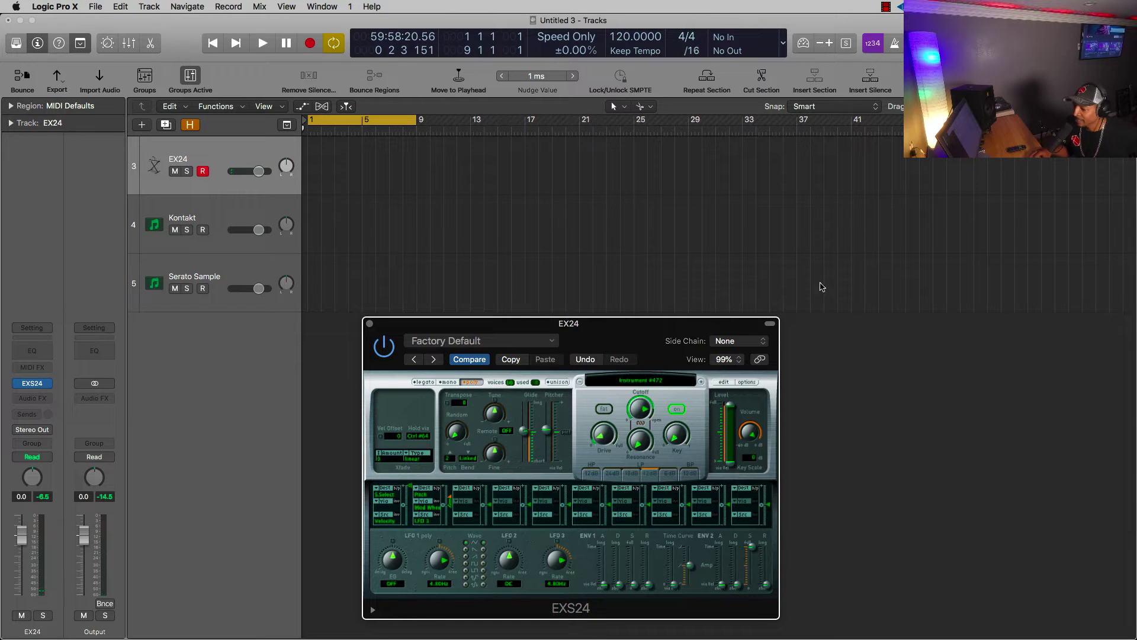
left_click(723, 382)
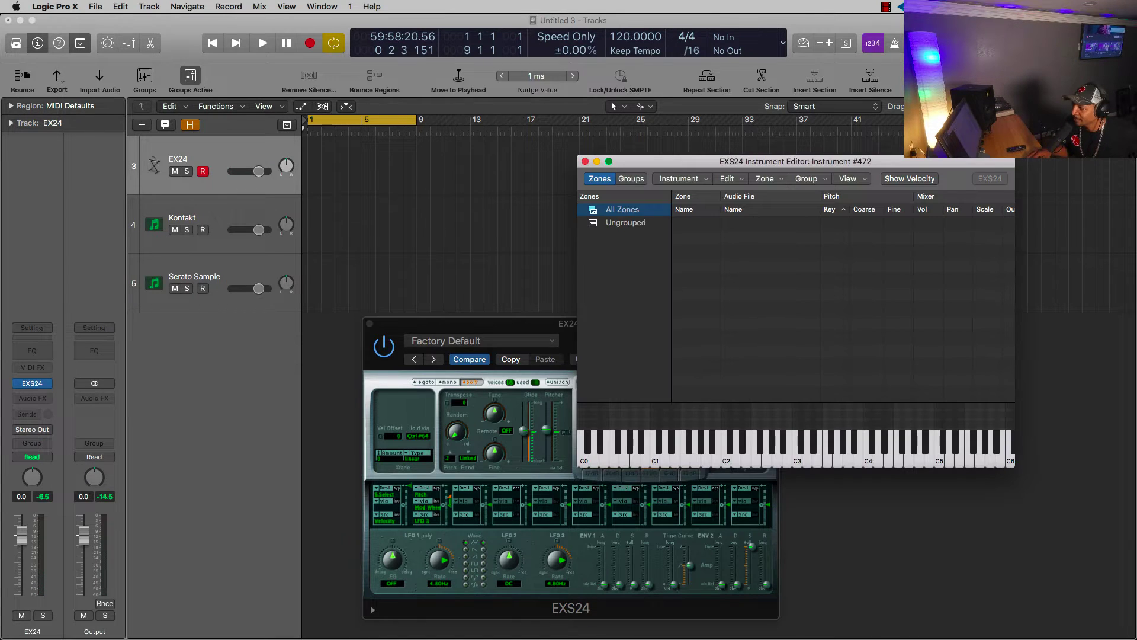
left_click_drag(853, 232, 776, 314)
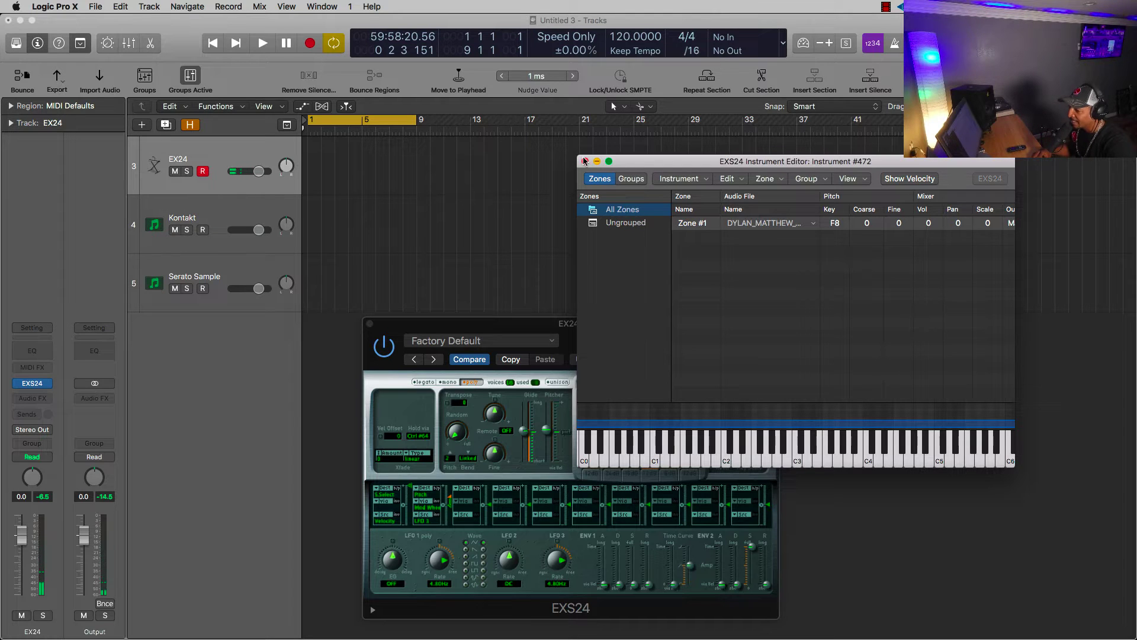
- Add the DYLAN_MATTHEW_vocal_long_phrase_wet_back2u_1_125_Ab audio at bar 1 on a new track below Serato Sample
left_click_drag(649, 160, 714, 209)
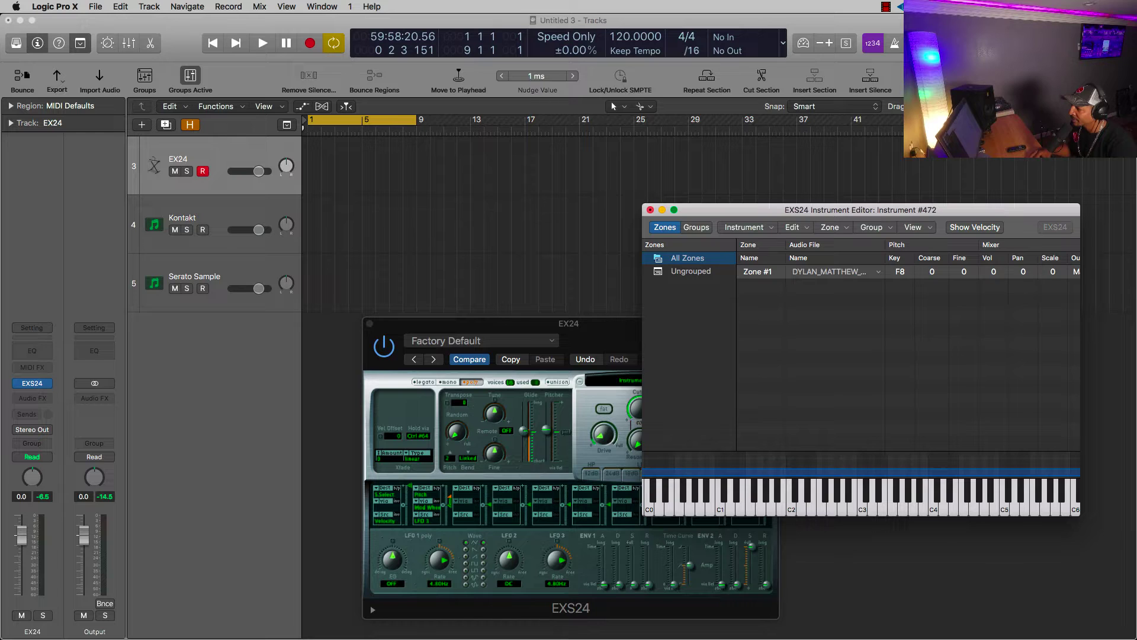
left_click_drag(1136, 225, 321, 332)
key("super+Right")
key("super+Right")
key("super+Right")
key("super+Right")
key("super+Right")
key("super+Right")
key("super+Right")
key("super+Right")
- Close the EXS24 sampler window and the instrument editor without saving the instrument's changes
left_click(368, 324)
left_click(369, 324)
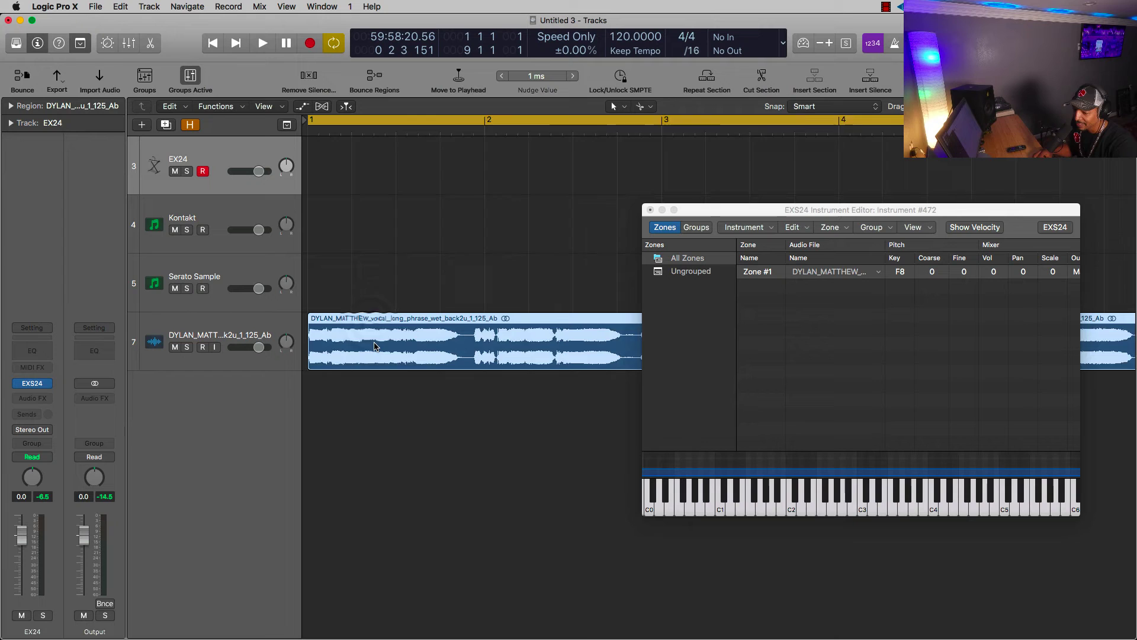
left_click(650, 211)
left_click(799, 275)
- Fit the vocal region in the Tracks area and play it from bar 1
key("z")
key("z")
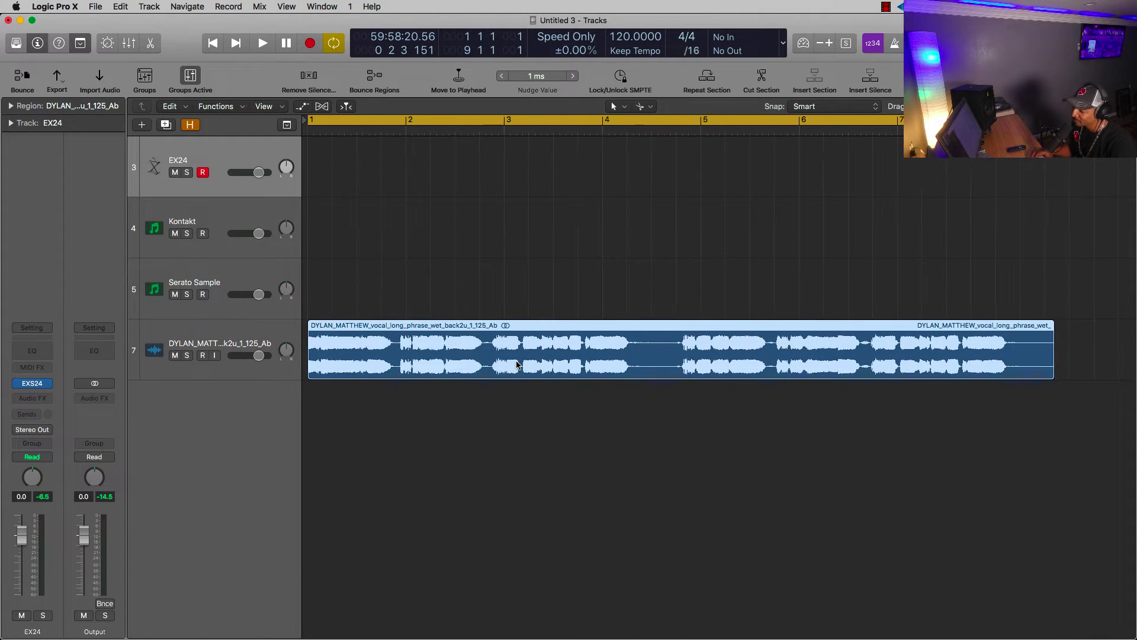
key("space")
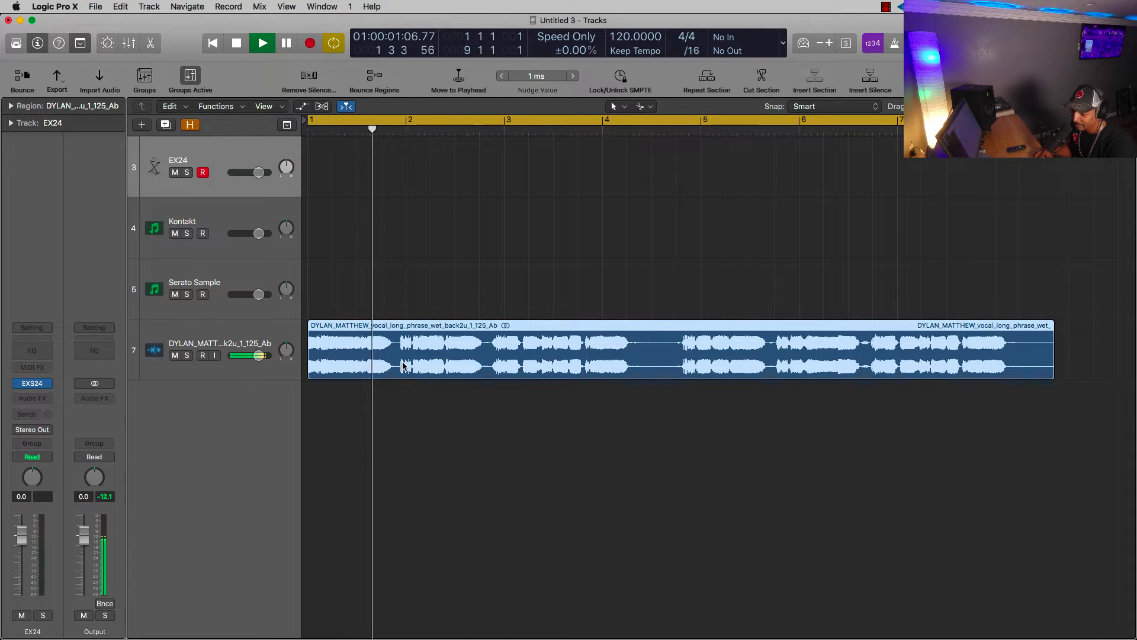
- Stop playback, lower the vocal track's volume slightly and split the vocal region at the phrase onset just before bar 2
key("space")
left_click_drag(259, 355, 252, 355)
key("super+Right")
key("super+Right")
key("super+Right")
key("super+Right")
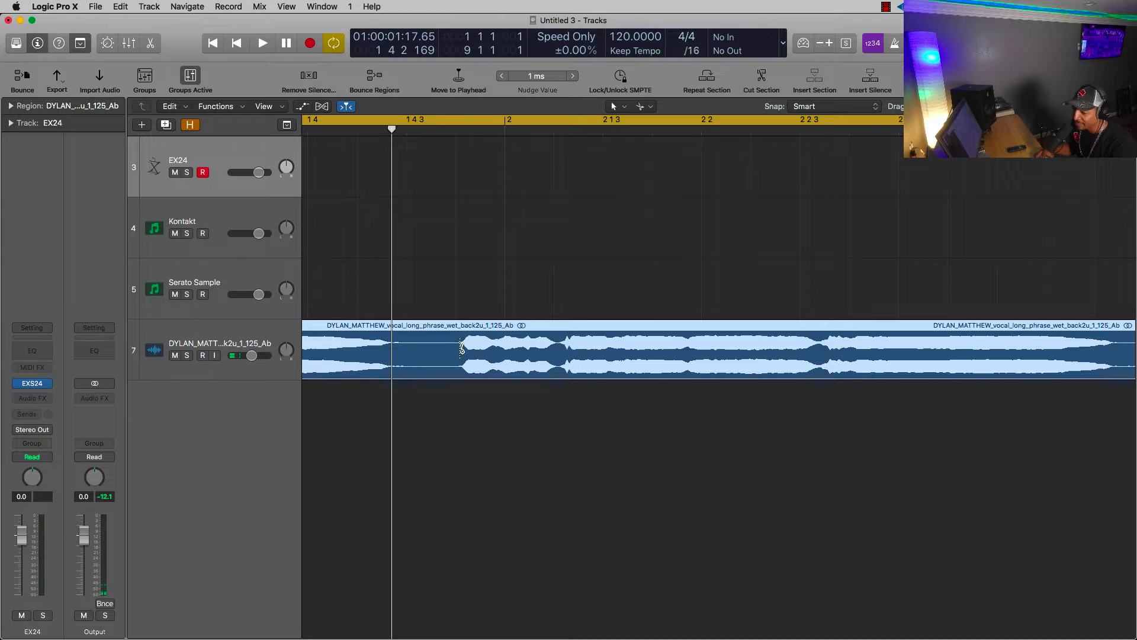
left_click(462, 348)
key("super+Left")
key("super+Left")
- Play the rest of the vocal and split it at both ends of the silent gap in bar 4
key("space")
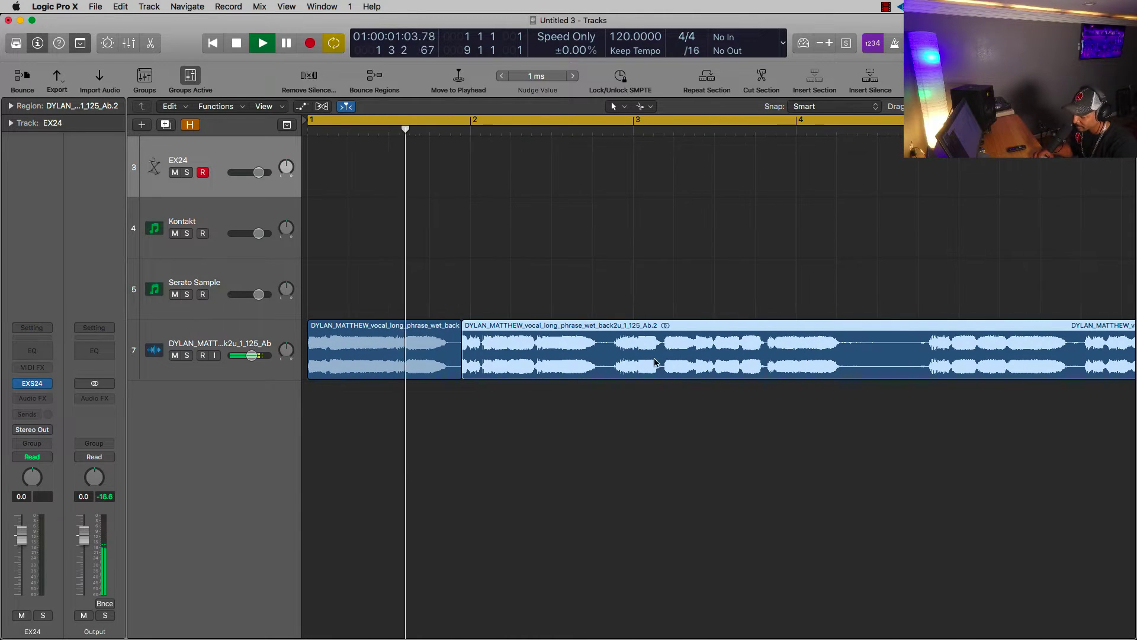
left_click(678, 382)
scroll(677, 376, "right", 1)
left_click(677, 367)
left_click(676, 382)
left_click(674, 356)
left_click(673, 383)
key("space")
left_click(811, 342, "super")
left_click(811, 342, "super")
left_click(893, 342, "super")
key("super+Left")
key("super+Left")
key("super+Left")
key("super+Left")
key("super+Left")
key("super+Left")
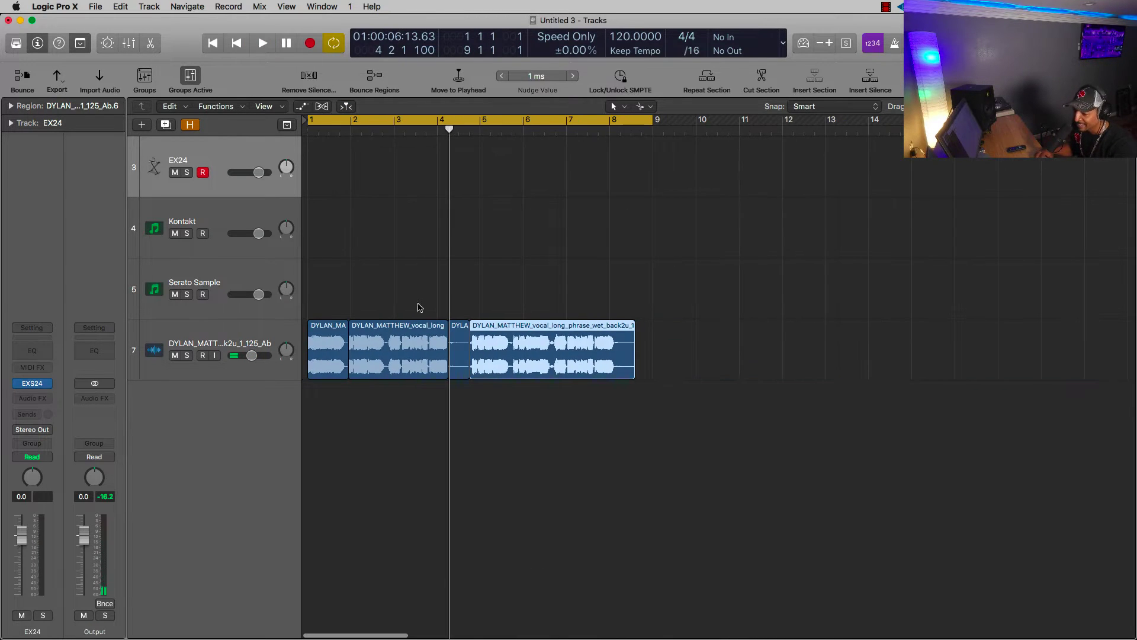
- Select the EX24 track, open its EXS24 sampler and instrument editor, and place the sampler window below the vocal regions
left_click(208, 270)
left_click(223, 188)
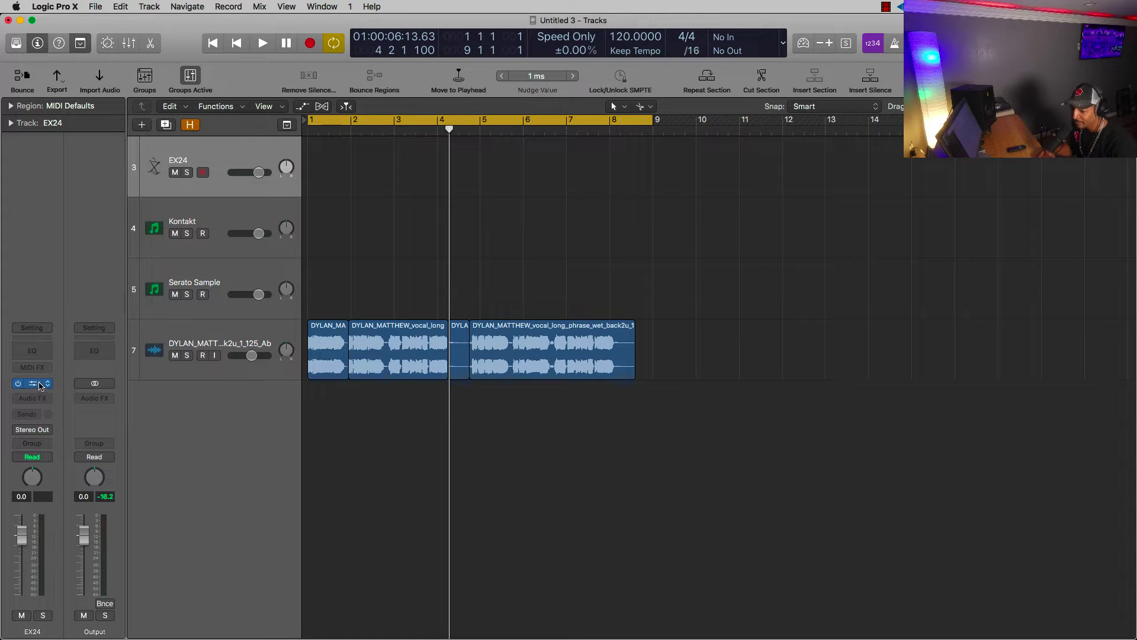
left_click(28, 387)
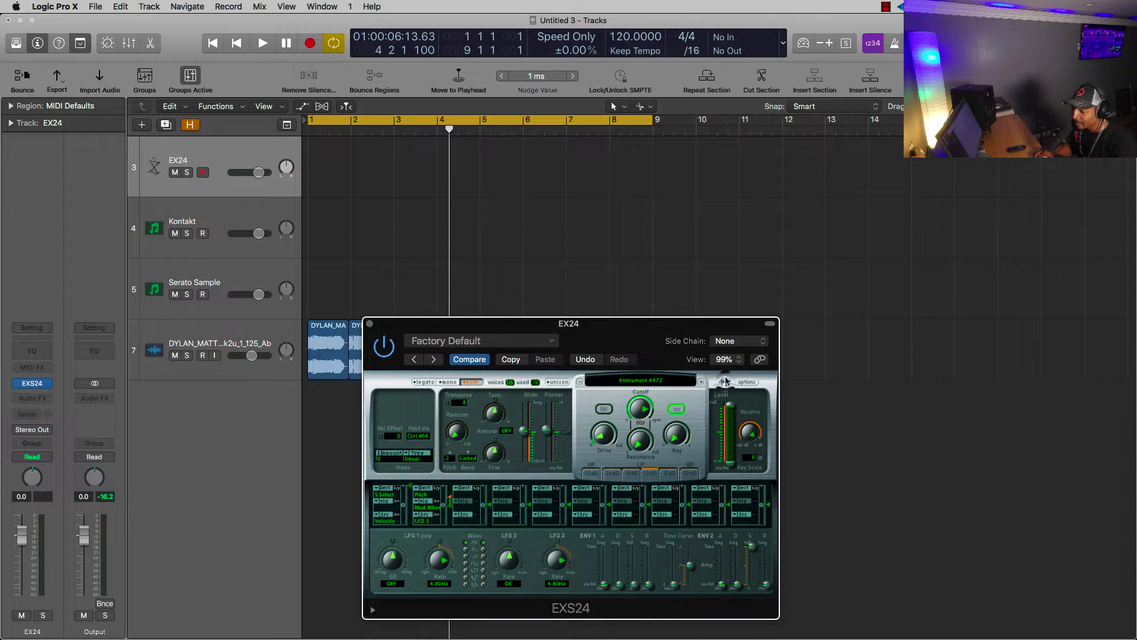
left_click(724, 382)
left_click_drag(583, 323, 577, 429)
- Add all four vocal slices to the instrument editor as contiguous zones, 1 note wide, starting at C1
left_click_drag(501, 363, 338, 363)
key("super+z")
left_click_drag(369, 292, 641, 415)
left_click(342, 333, "shift")
left_click_drag(329, 329, 799, 323)
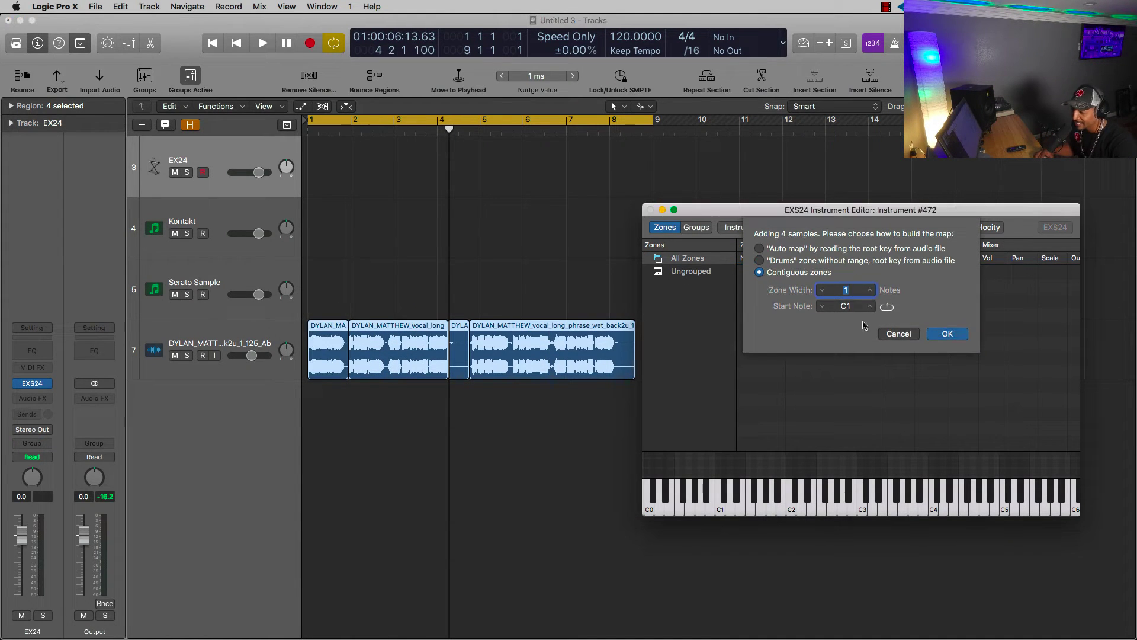
left_click(938, 335)
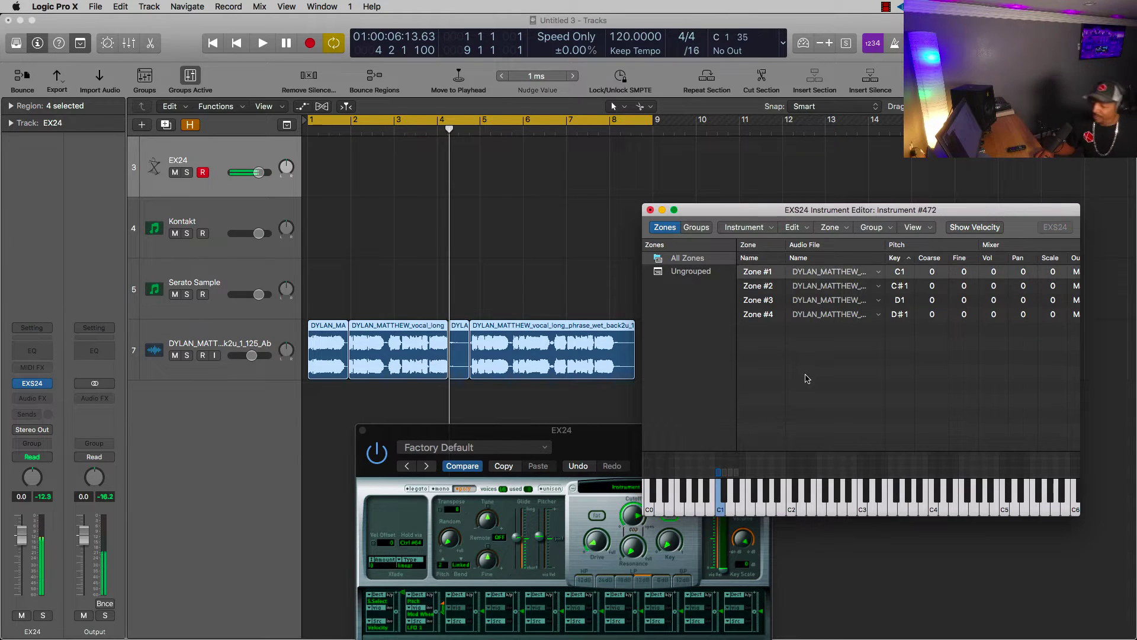
- Turn off 1Shot playback for all four vocal zones, C1 to D#1
scroll(813, 472, "right", 4)
scroll(971, 408, "right", 5)
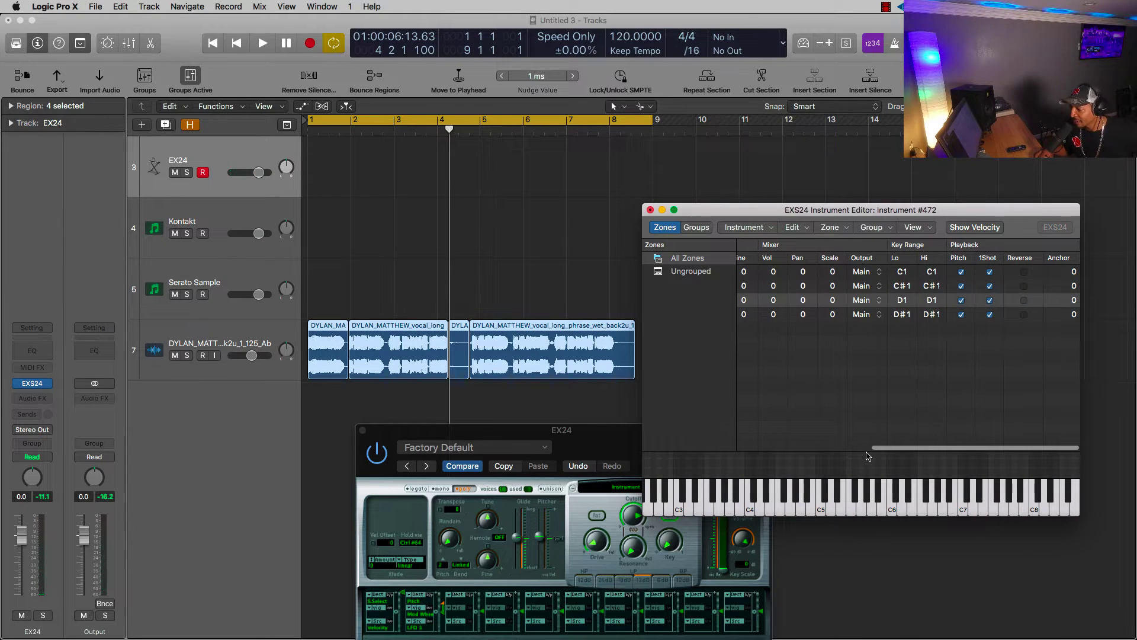
left_click(991, 273)
left_click(990, 287)
left_click(990, 301)
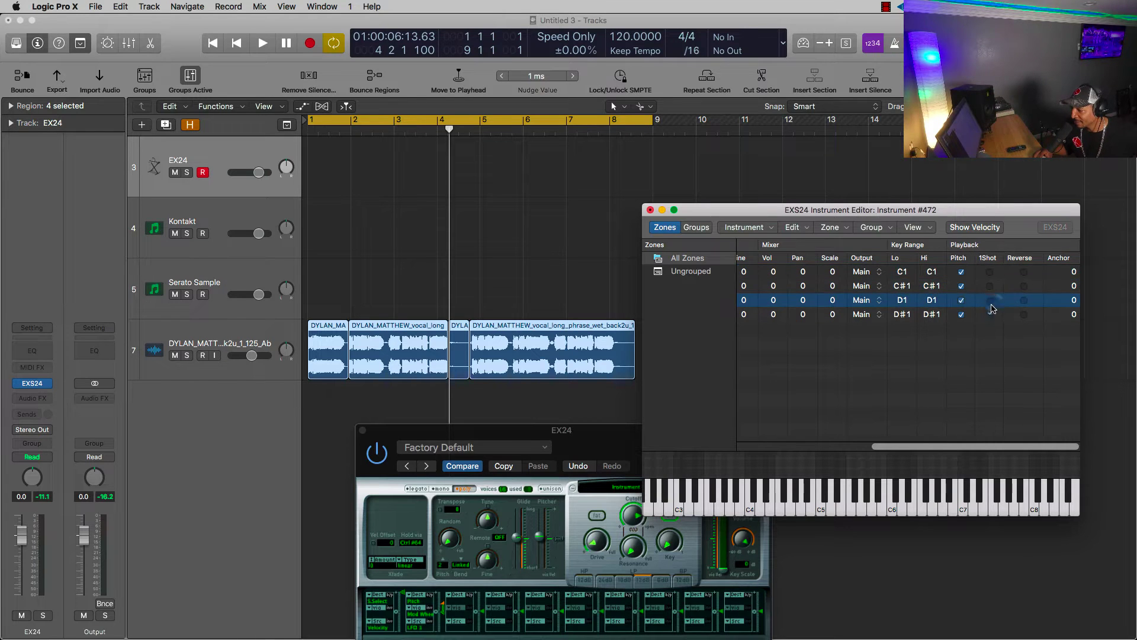
left_click(990, 315)
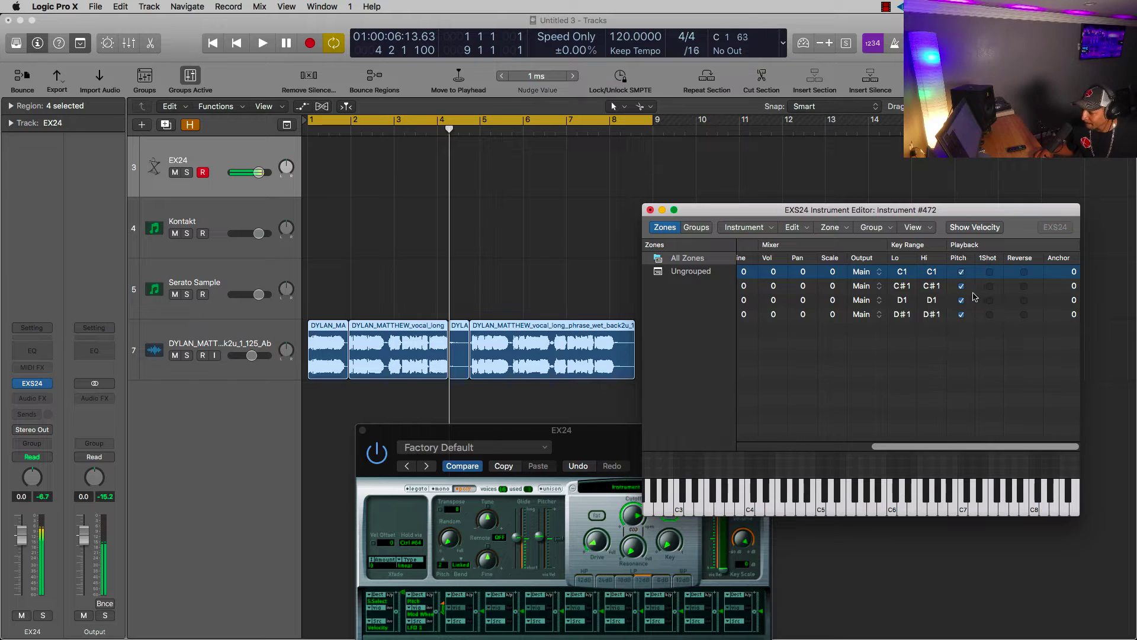
- Audition the first vocal zone on C1 and review the zones' playback settings
scroll(846, 440, "left", 5)
scroll(812, 492, "left", 6)
left_click(723, 506)
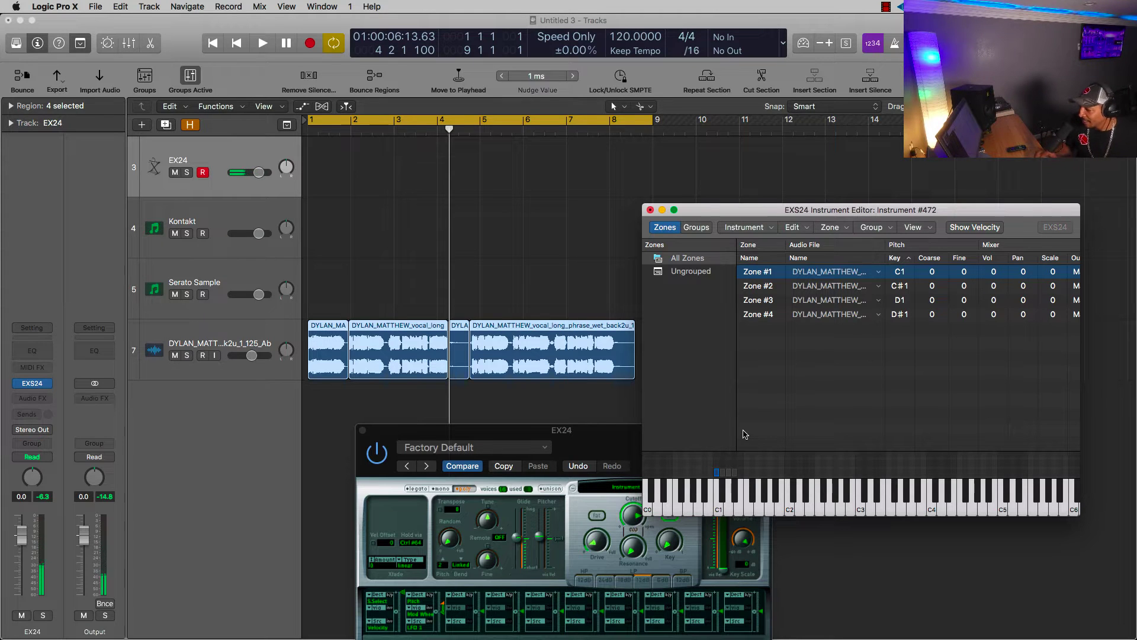
scroll(962, 330, "right", 5)
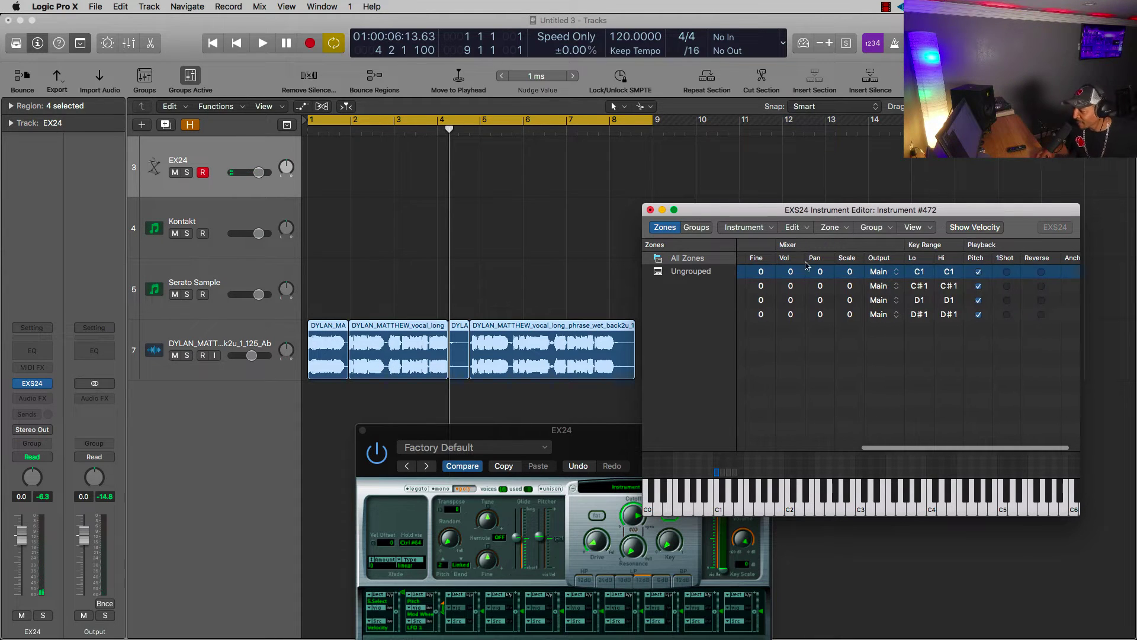
- Close the instrument editor without saving and the EXS24 window, and delete all four vocal regions from the track
left_click(651, 211)
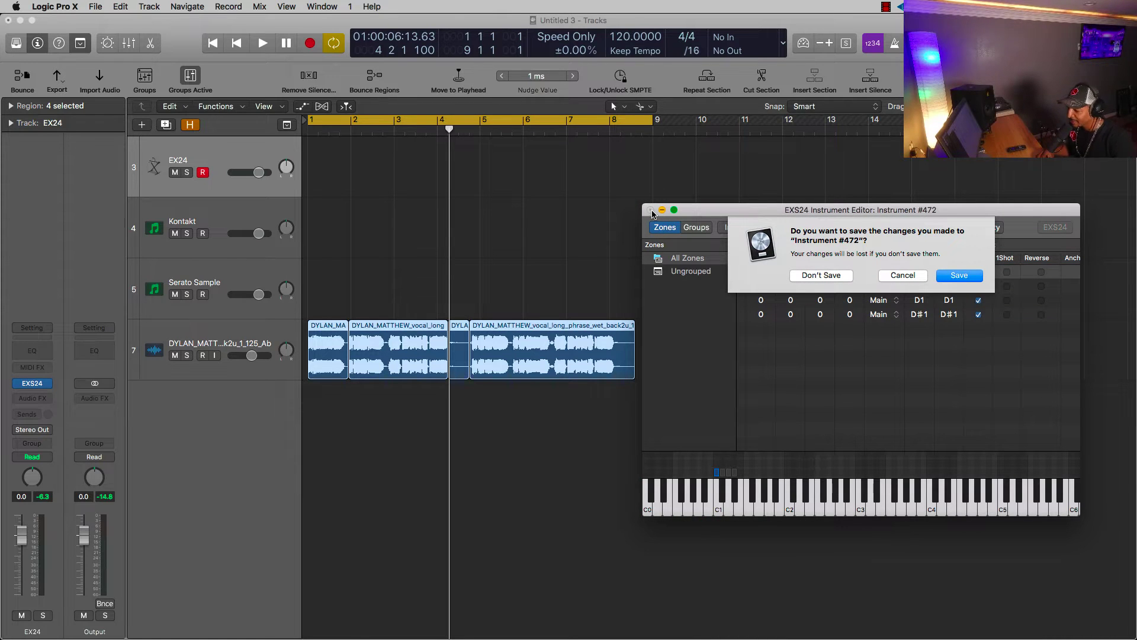
left_click(830, 276)
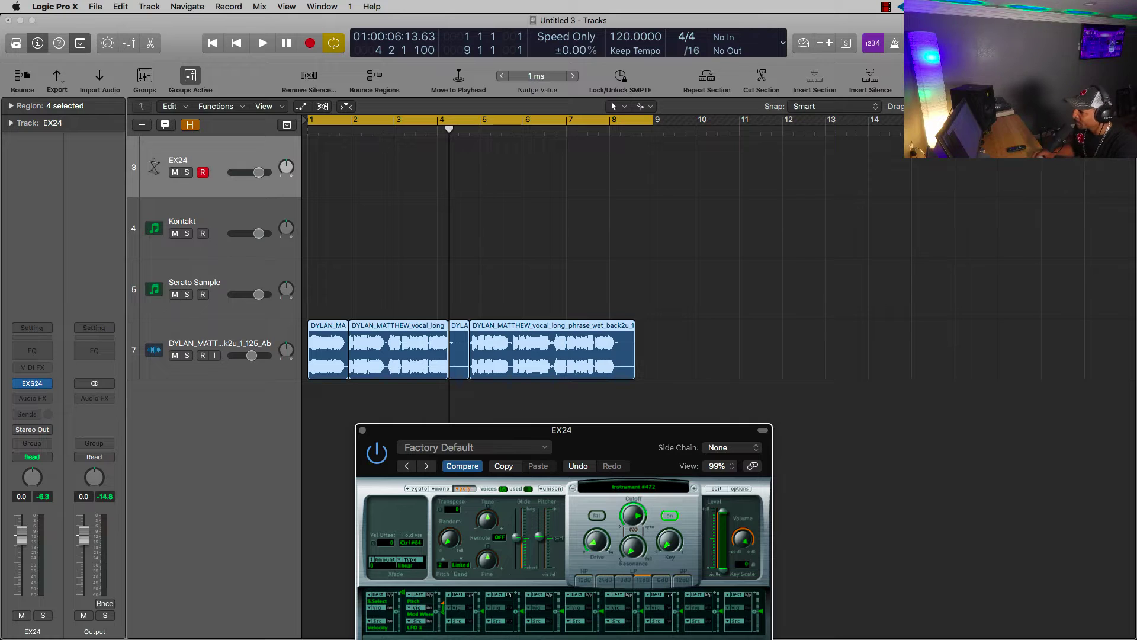
left_click(363, 431)
left_click_drag(347, 385, 554, 355)
key("Delete")
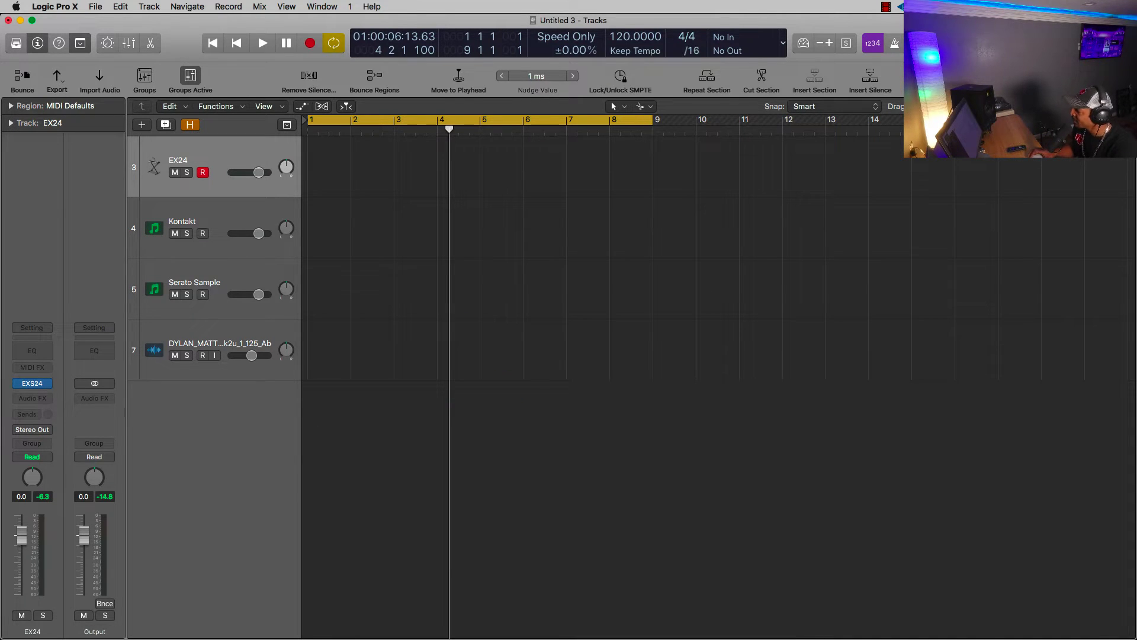
- Open Kontakt on the Kontakt track and remove the Lights Male Vox Kit 1 instrument without saving its changes
left_click(183, 222)
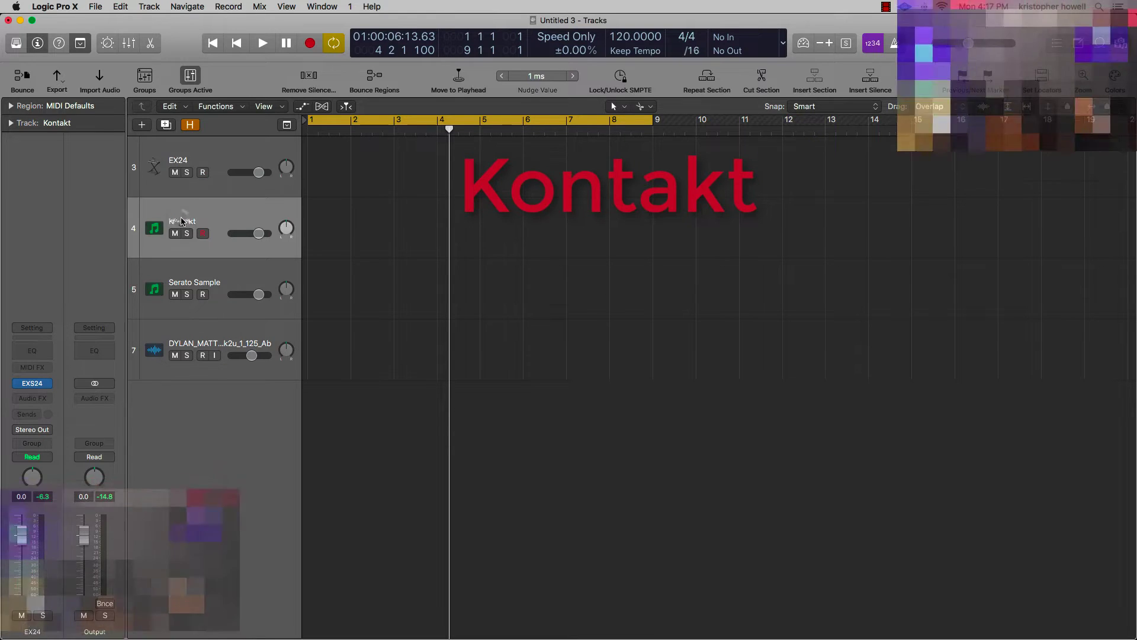
mouse_move(34, 383)
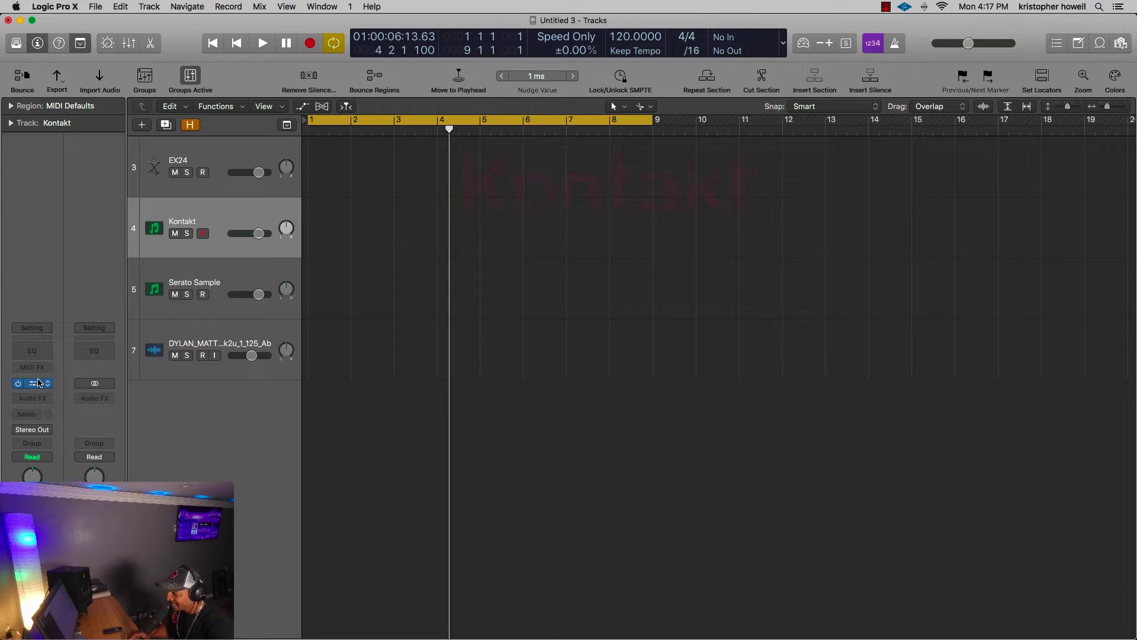
left_click(39, 382)
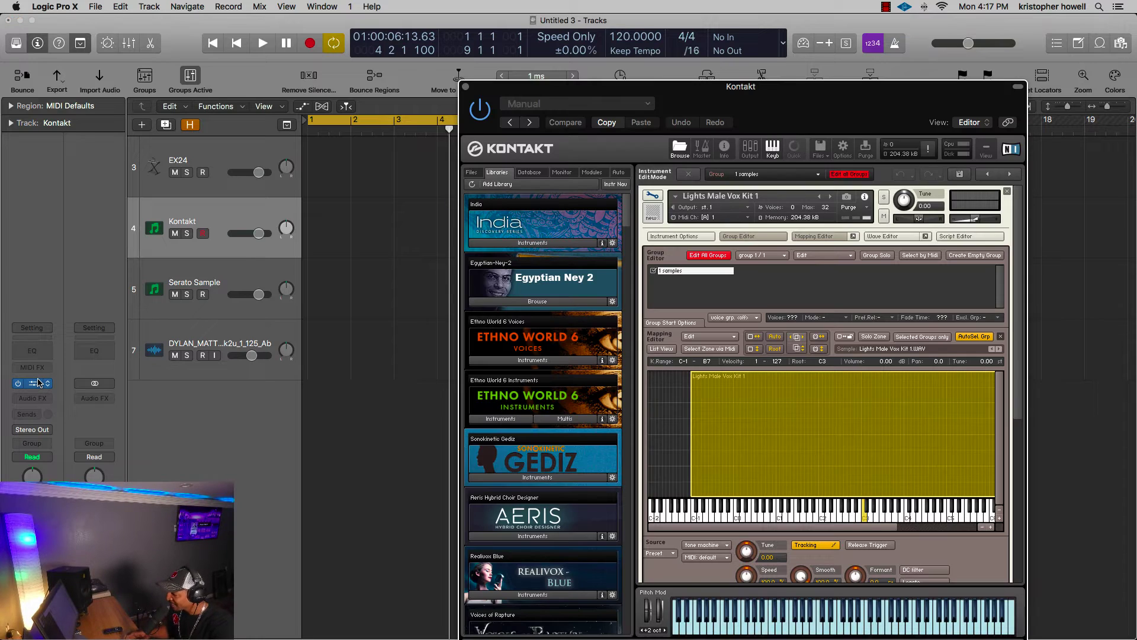
left_click(652, 195)
left_click(1006, 192)
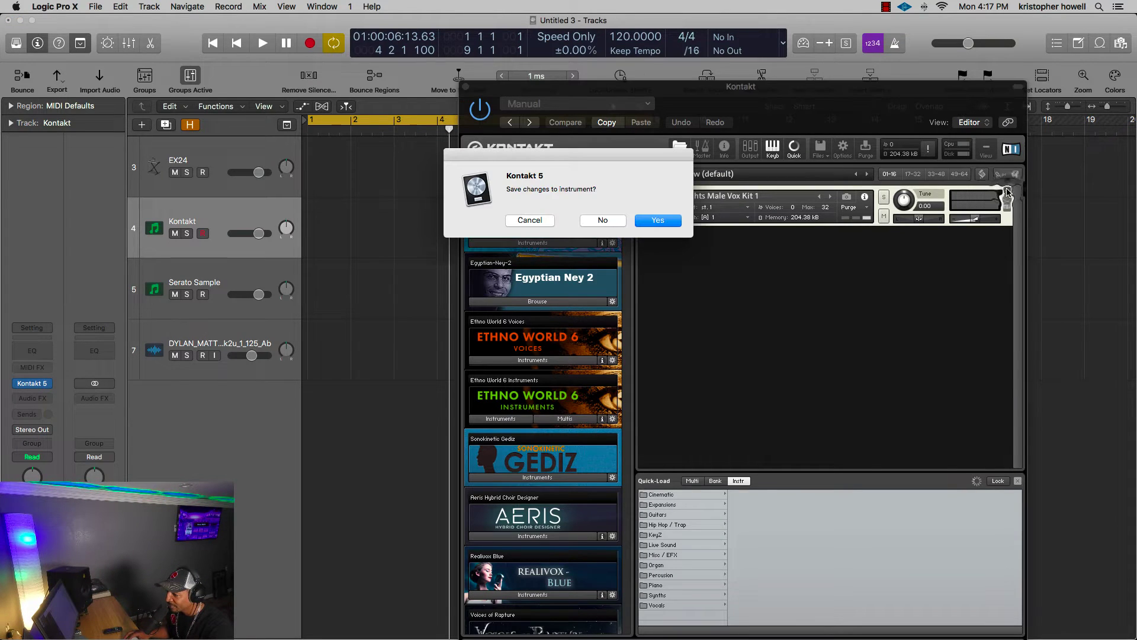
left_click(598, 221)
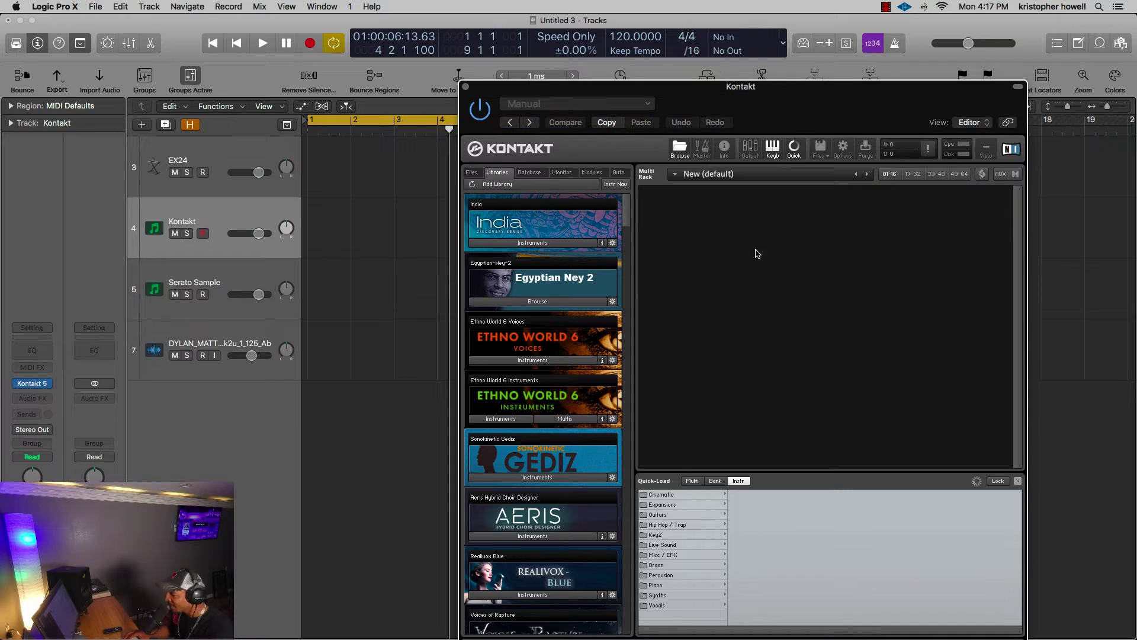
- Browse the Kontakt libraries and load the DYLAN_MATTHEW vocal long phrase sample into the empty rack as an instrument
left_click_drag(689, 93, 609, 67)
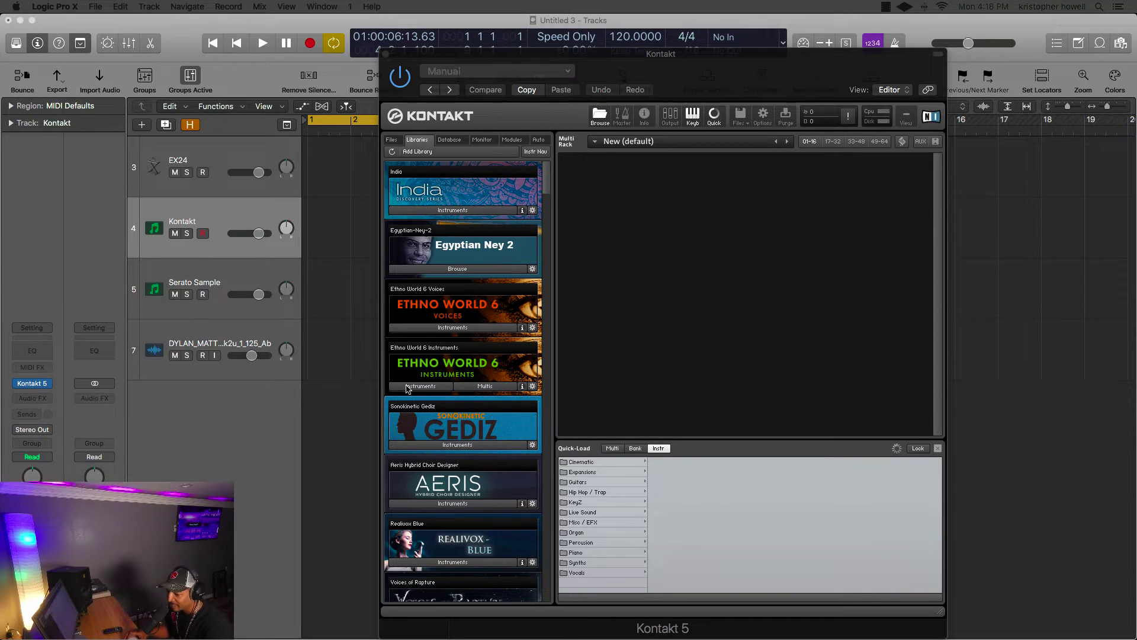
scroll(408, 388, "down", 15)
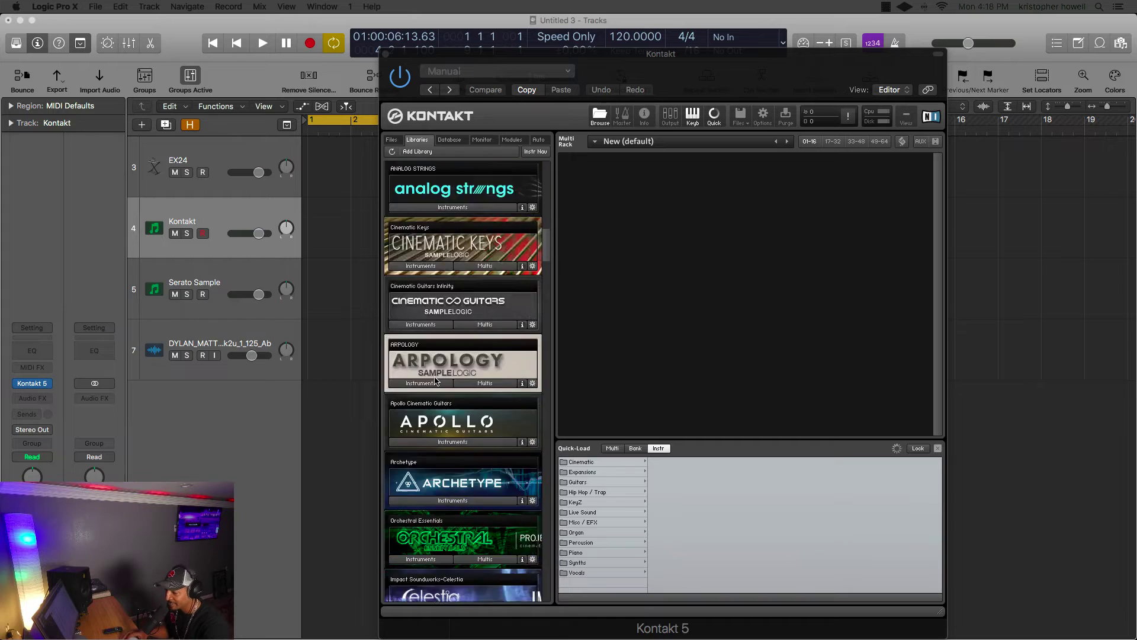
scroll(435, 381, "up", 10)
scroll(435, 381, "up", 5)
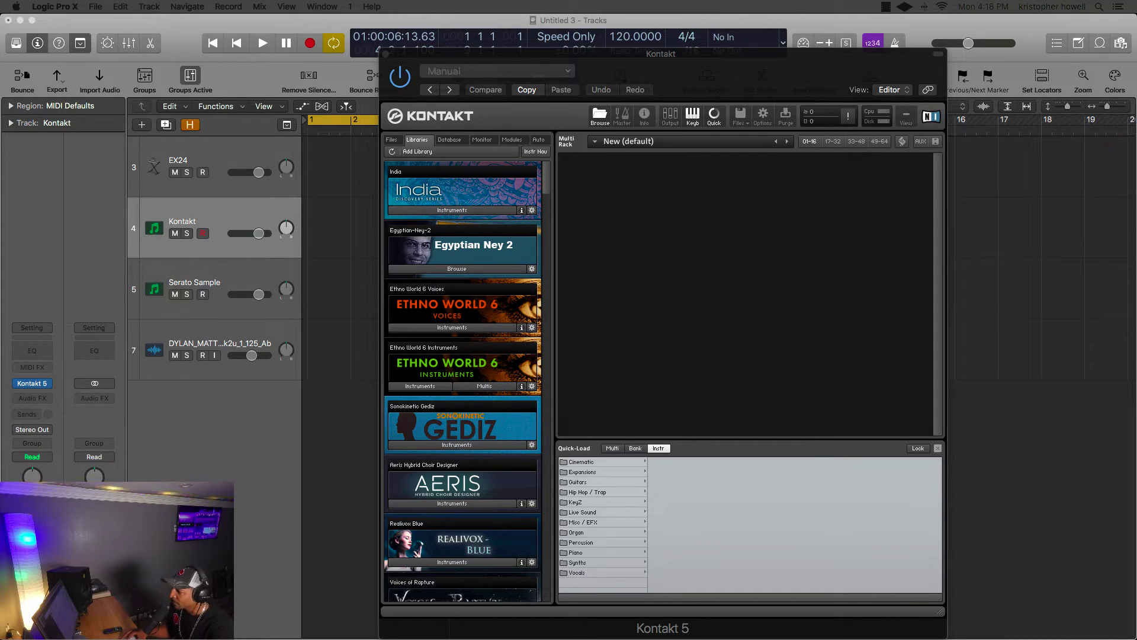
left_click_drag(1042, 178, 698, 233)
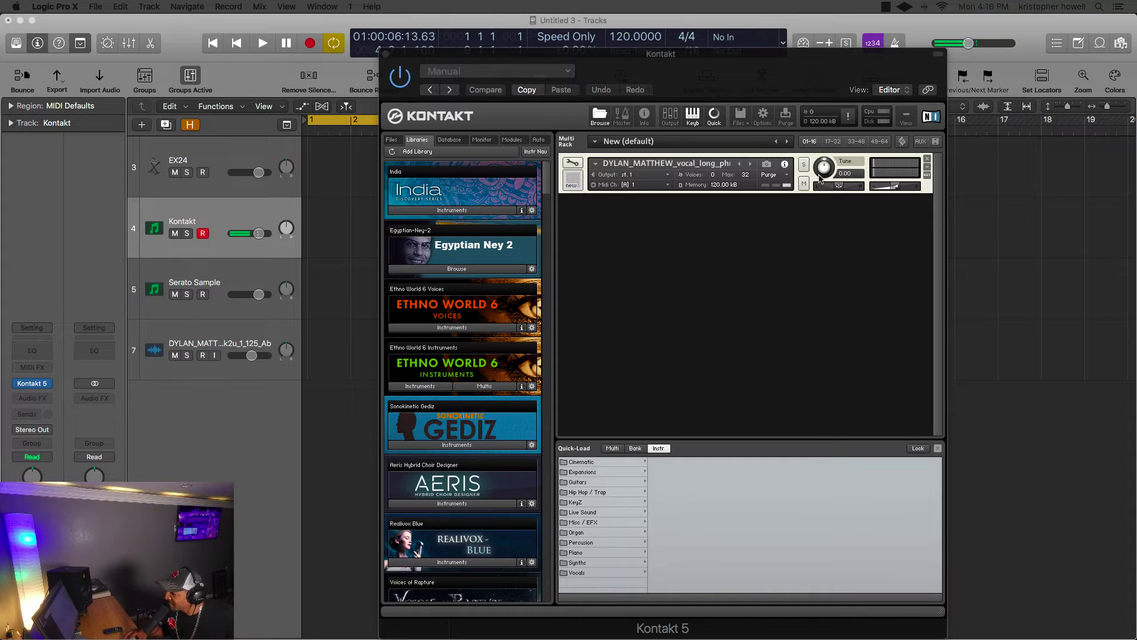
- Lower the vocal instrument's Tune to -4.00 while playing it, and reset Tune to 0.00
left_click_drag(821, 172, 822, 195)
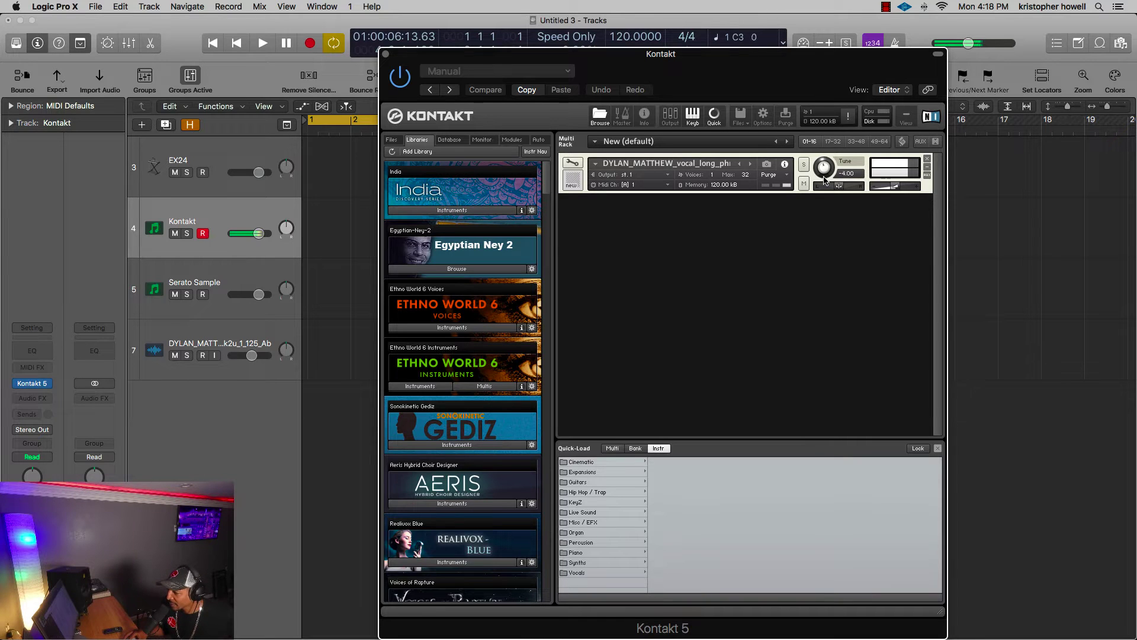
left_click(827, 172, "super")
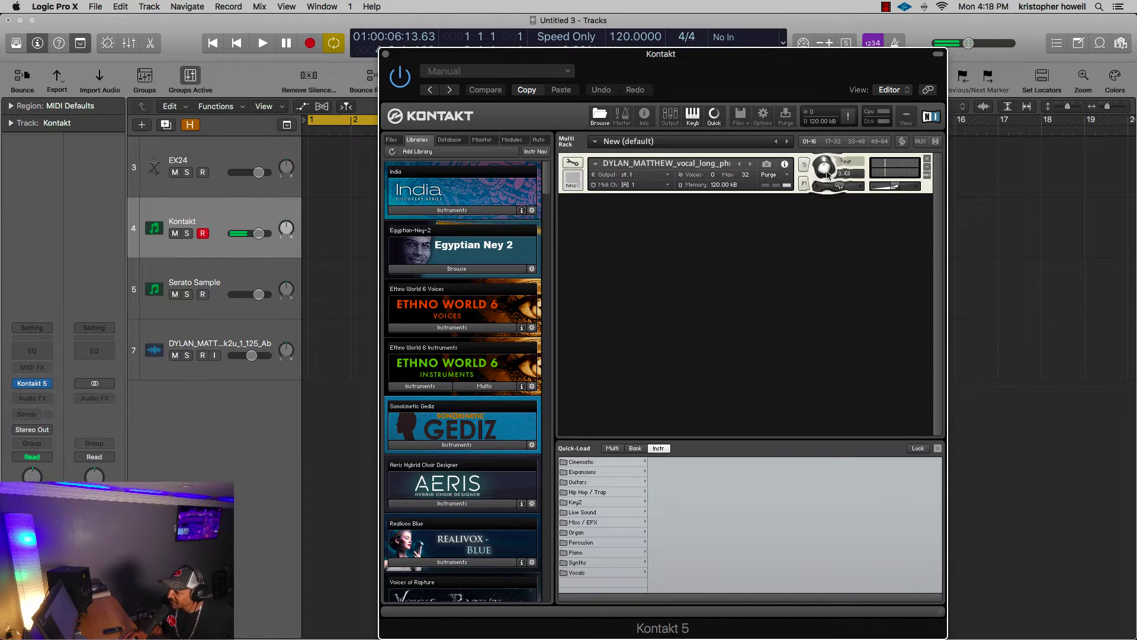
- Close and reopen the Kontakt window, enter the vocal instrument's edit mode and open the Wave Editor
left_click(386, 54)
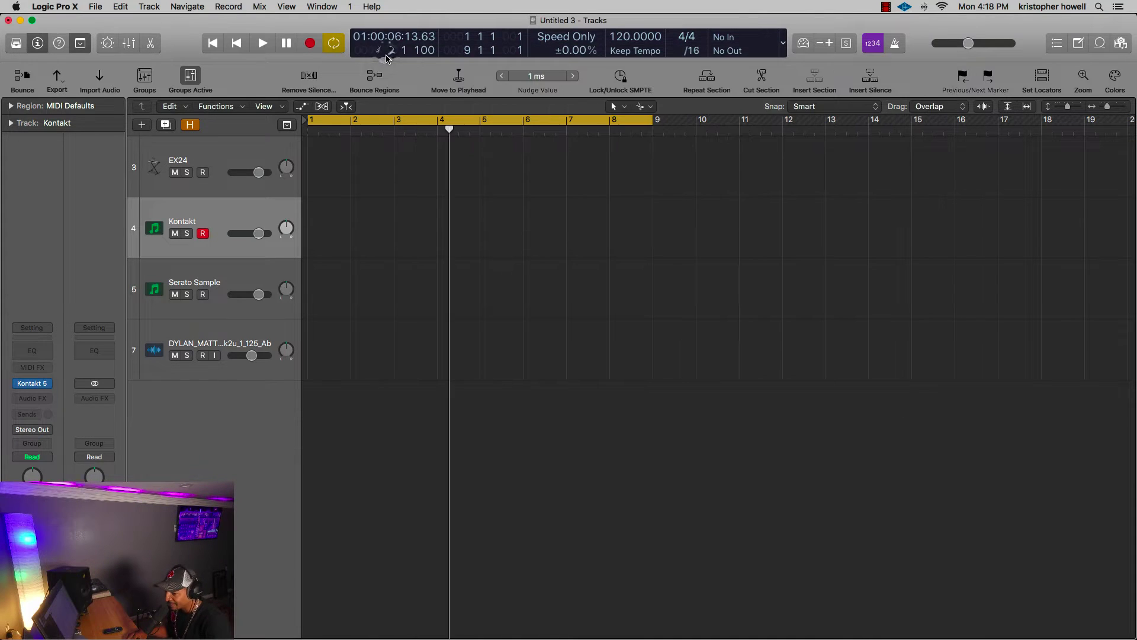
mouse_move(33, 385)
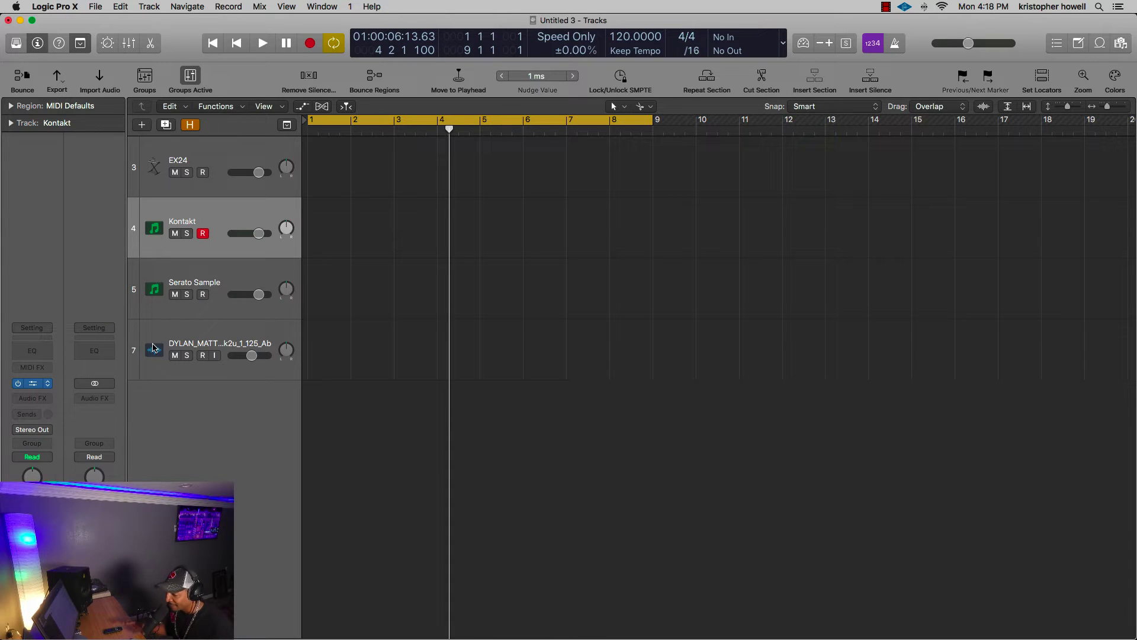
key("v")
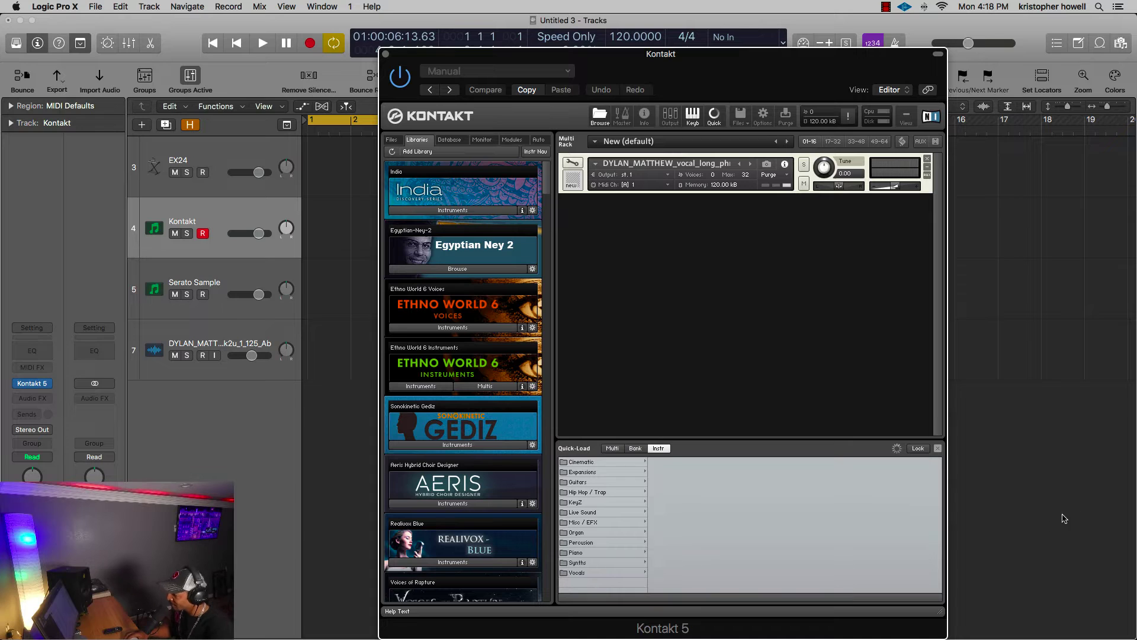
left_click(572, 164)
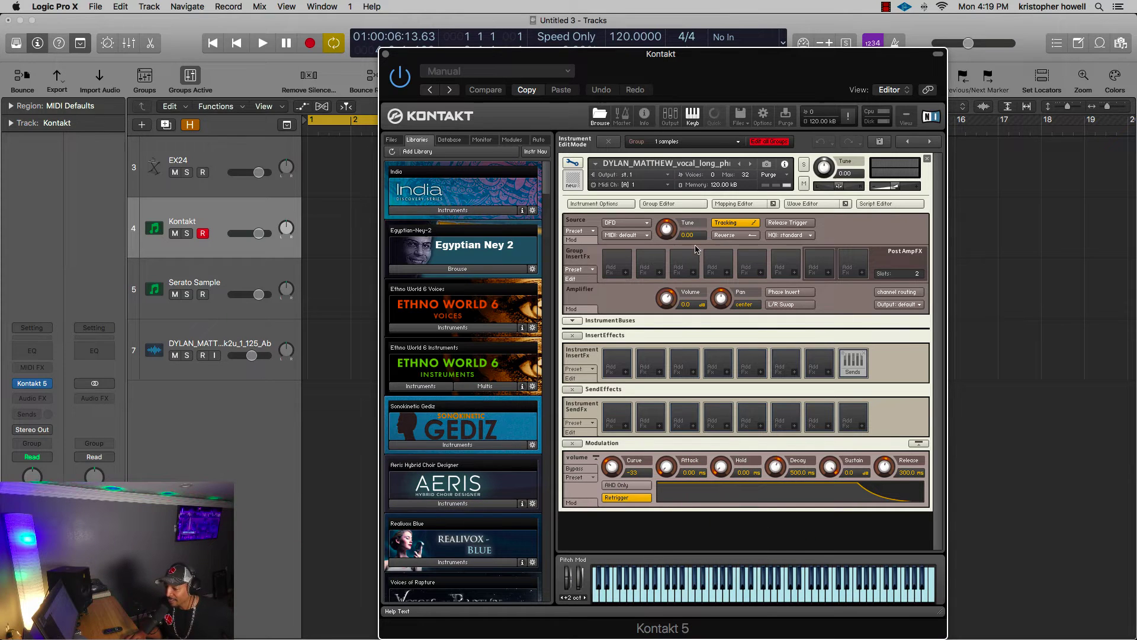
mouse_move(666, 230)
left_mouse_down()
mouse_move(674, 243)
mouse_move(671, 231)
left_mouse_up()
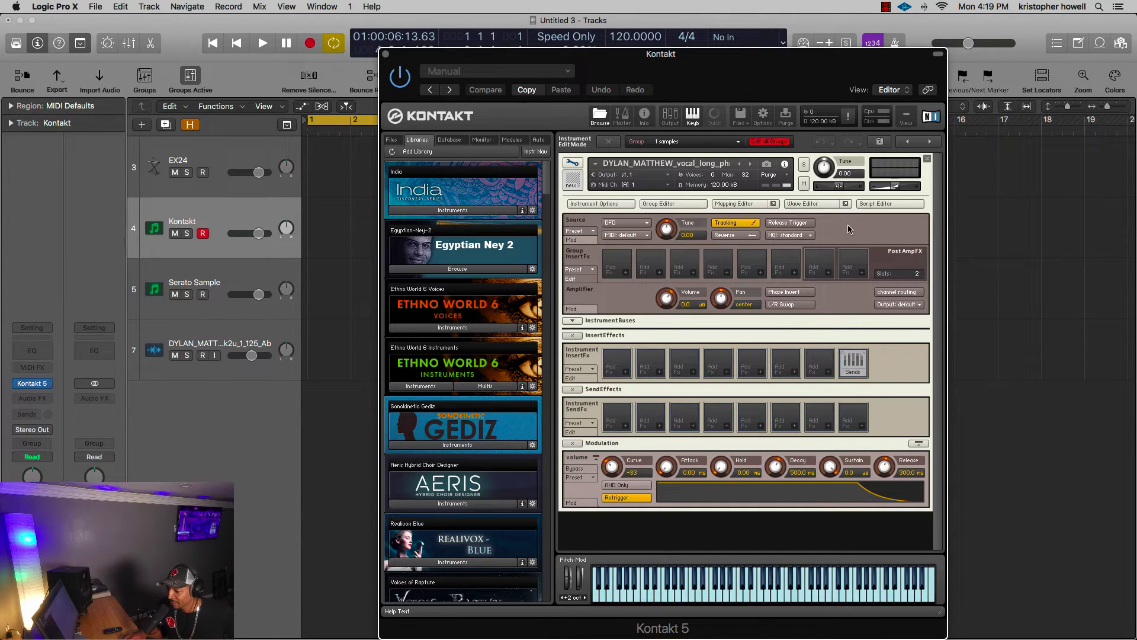
left_click(803, 204)
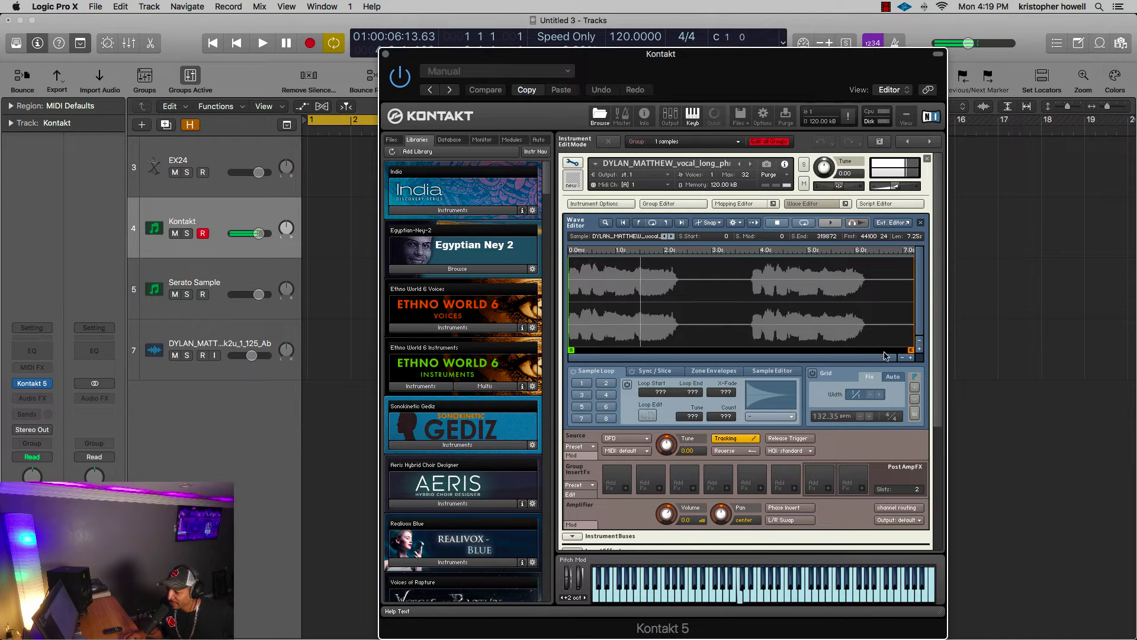
- Try the vocal with sample end 103110 and Sample Loop 1 enabled, and return the sample end to 319872
left_click_drag(912, 349, 676, 349)
left_click(573, 373)
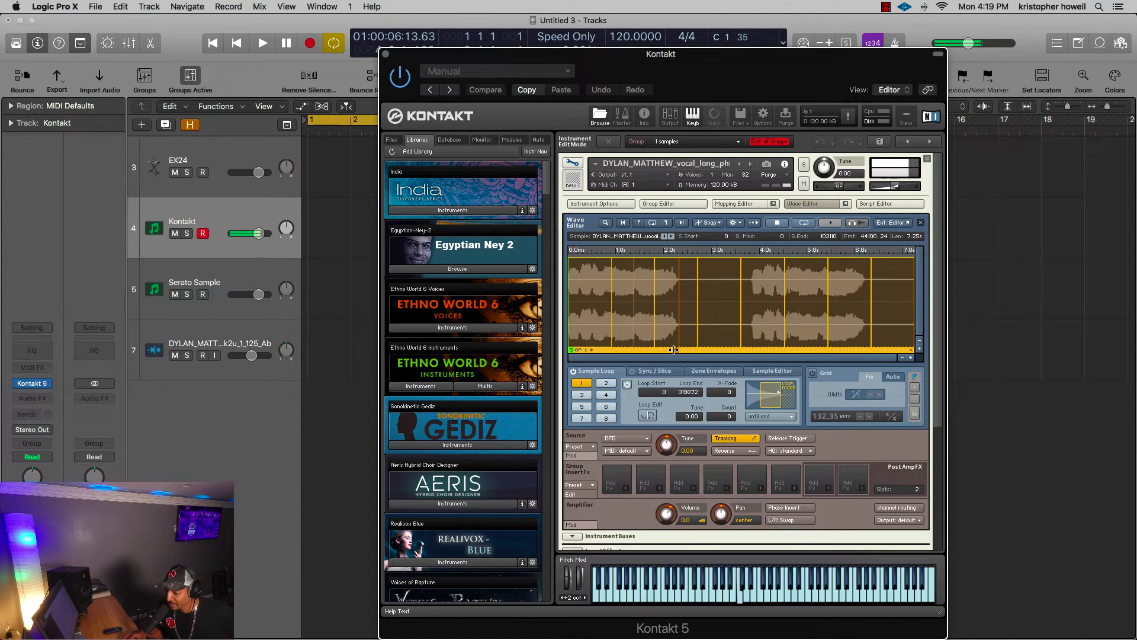
left_click(739, 601)
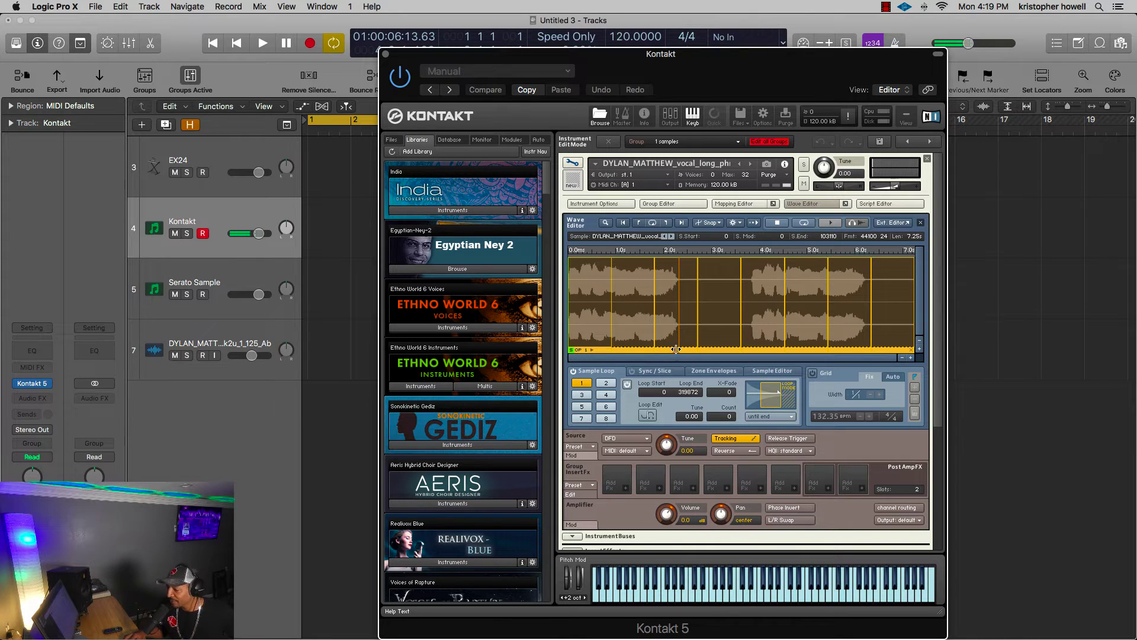
left_click_drag(676, 350, 965, 360)
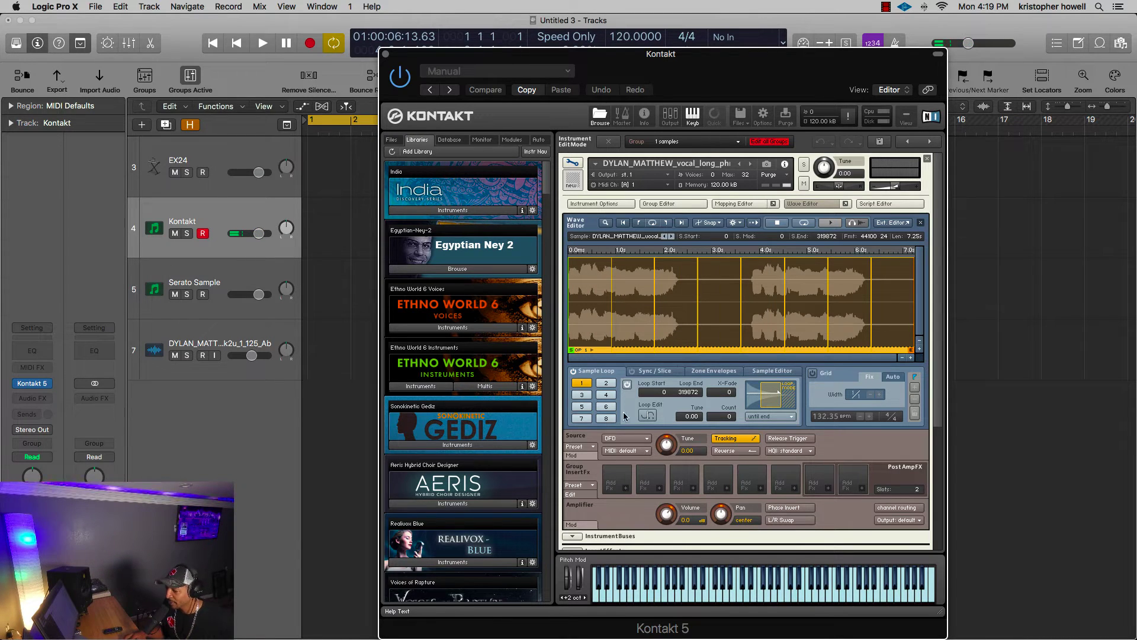
- Disable Sample Loop 1, review the Sync / Slice, Zone Envelopes and Sample Editor options, and close the Wave Editor
left_click(575, 379)
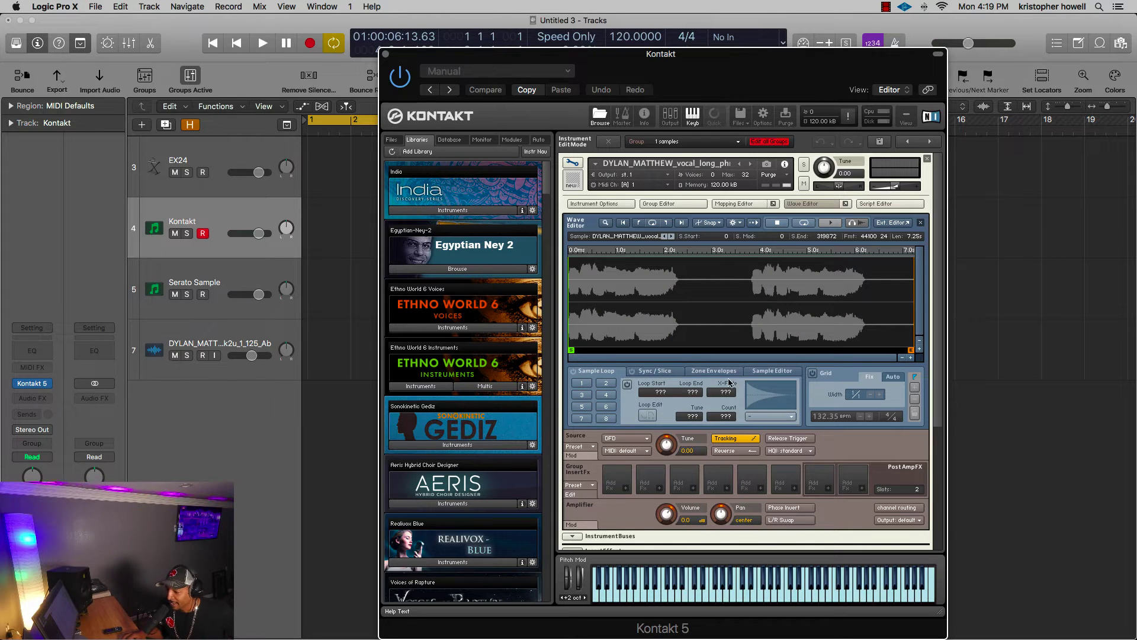
left_click(671, 371)
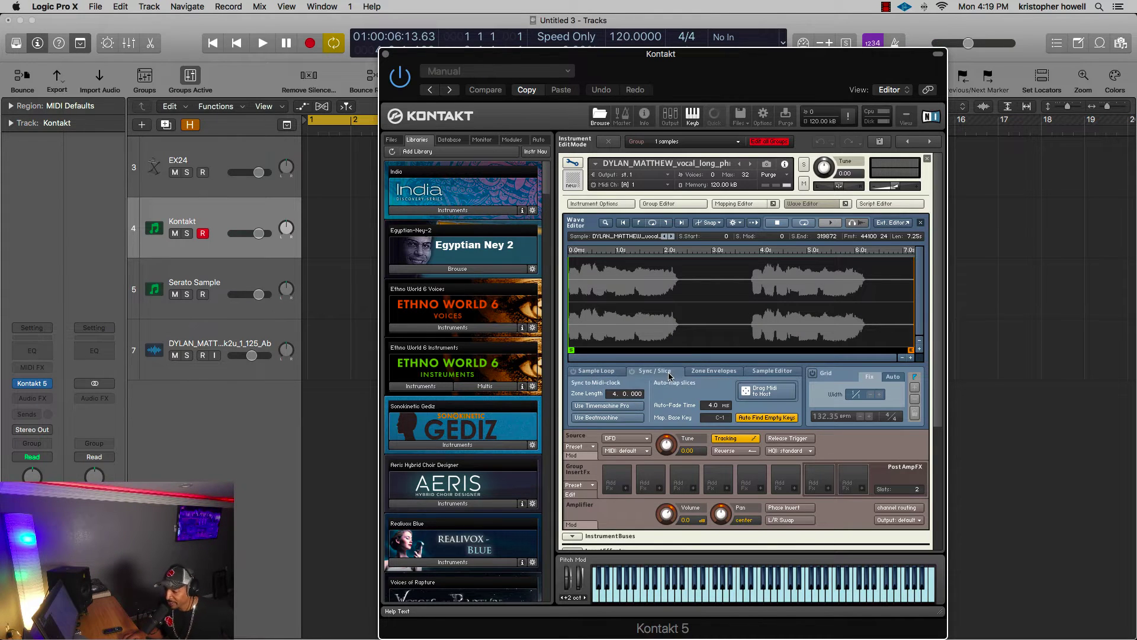
left_click(724, 371)
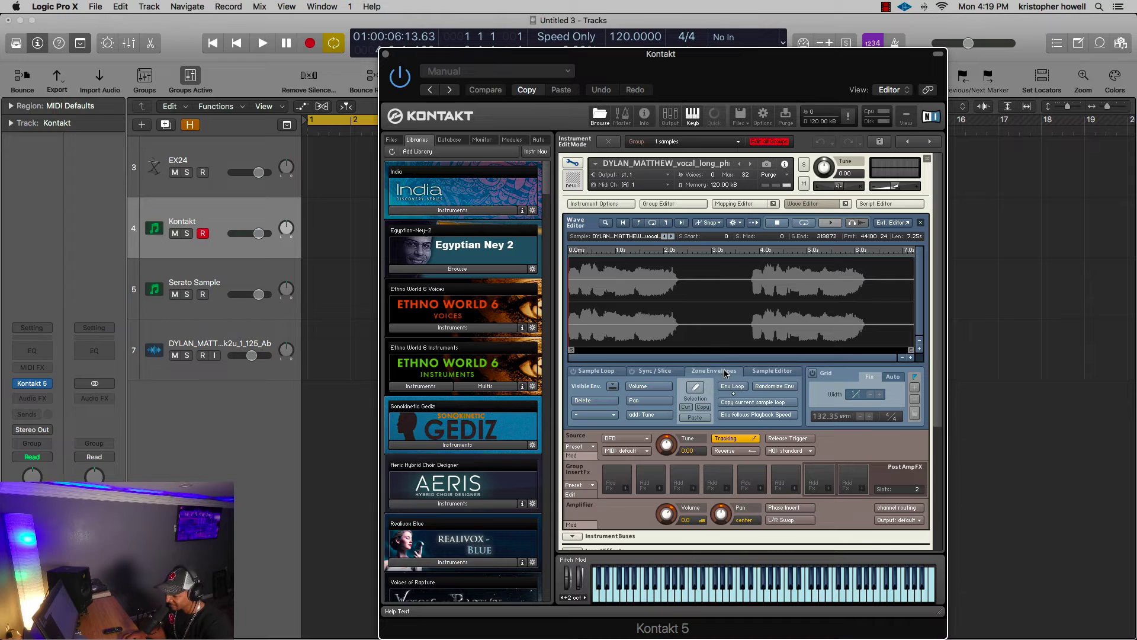
left_click(764, 372)
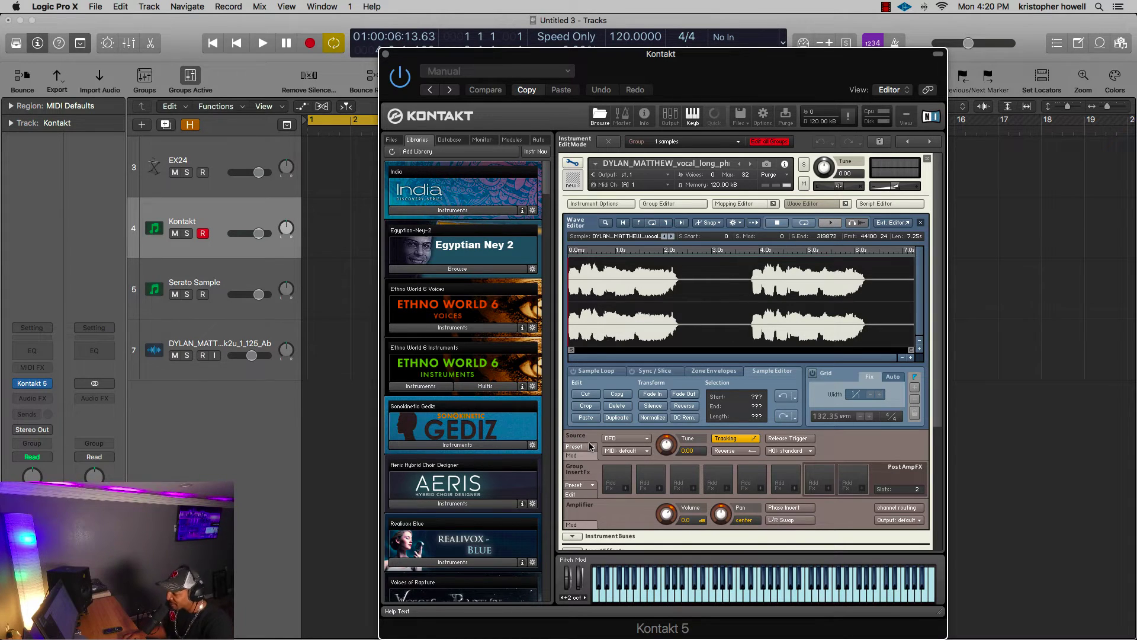
left_click(820, 204)
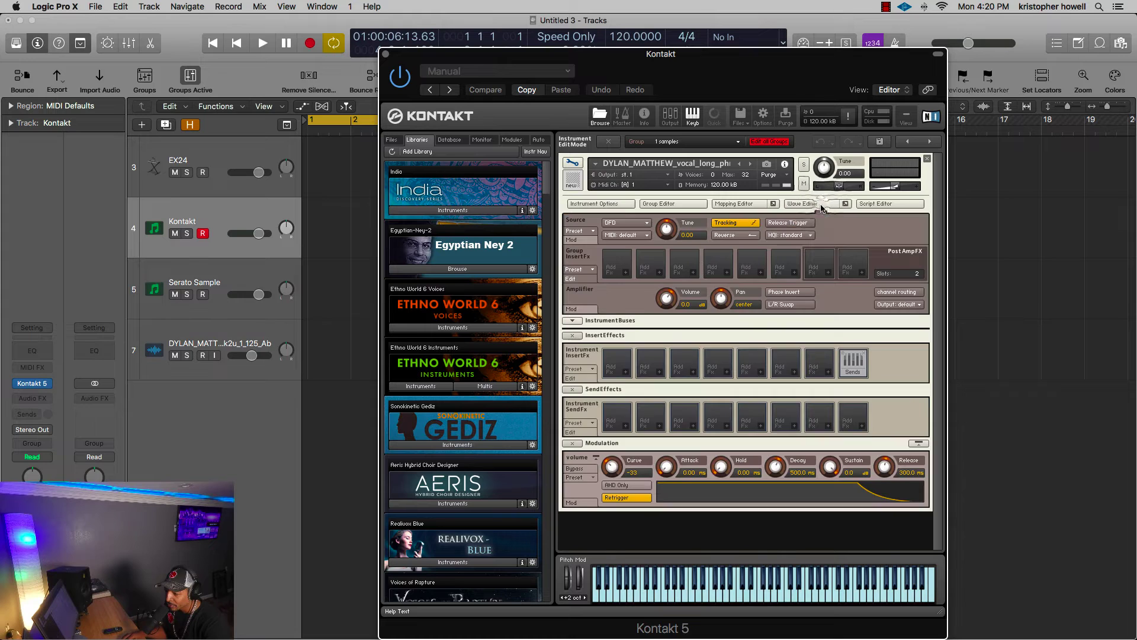
- Try the MP60 machine as the vocal instrument's source mode, and switch the mode to S1200 machine
left_click(637, 223)
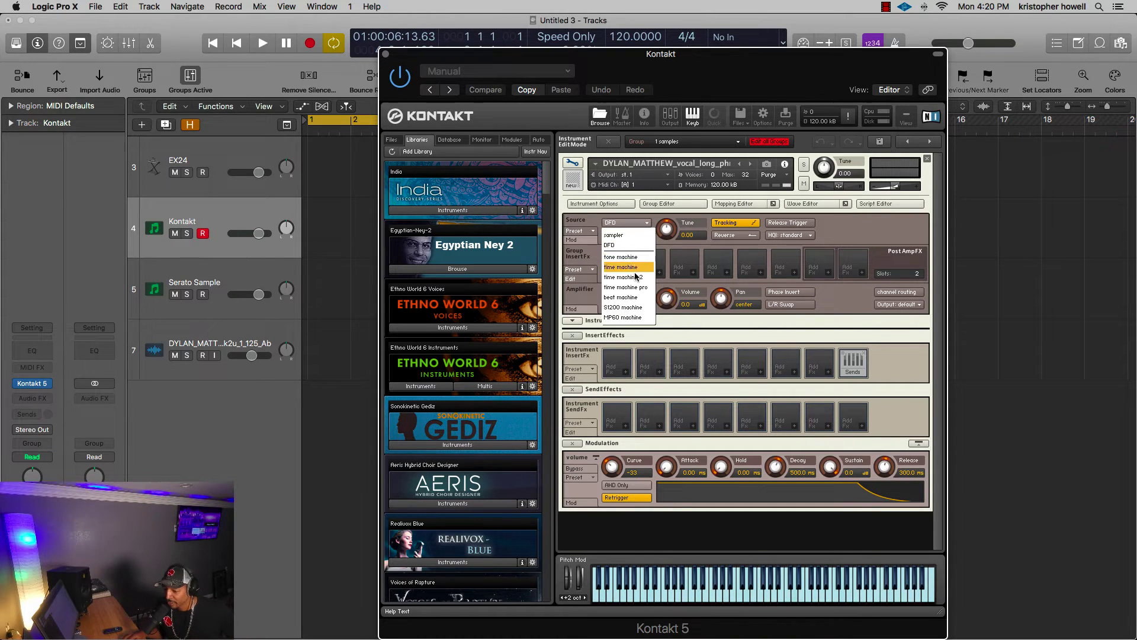
left_click(639, 317)
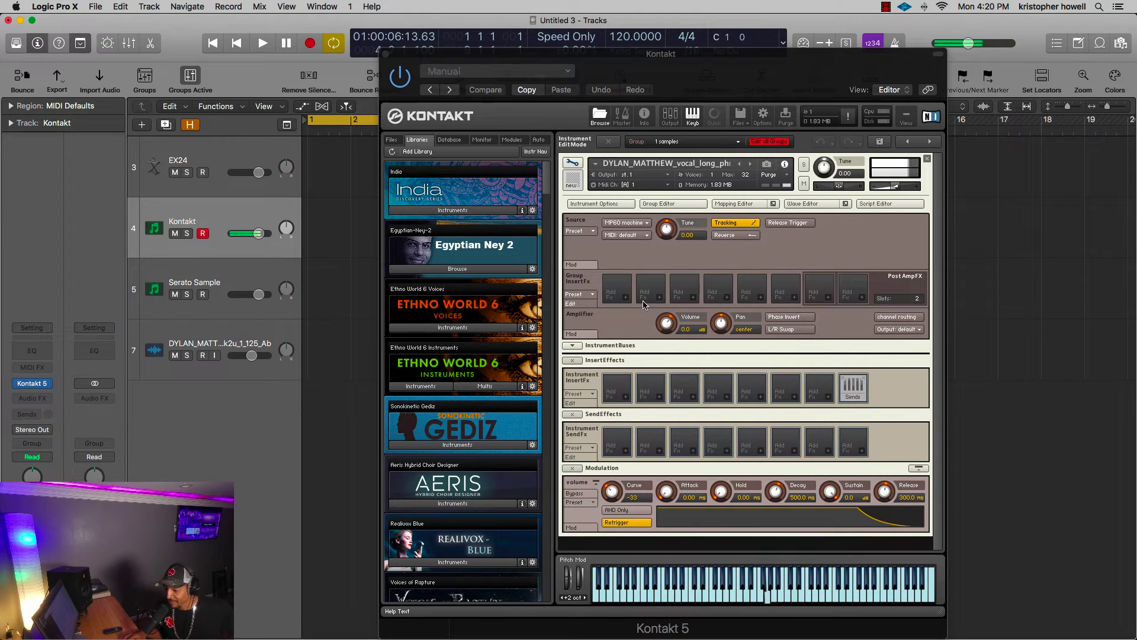
left_click(626, 223)
left_click(631, 305)
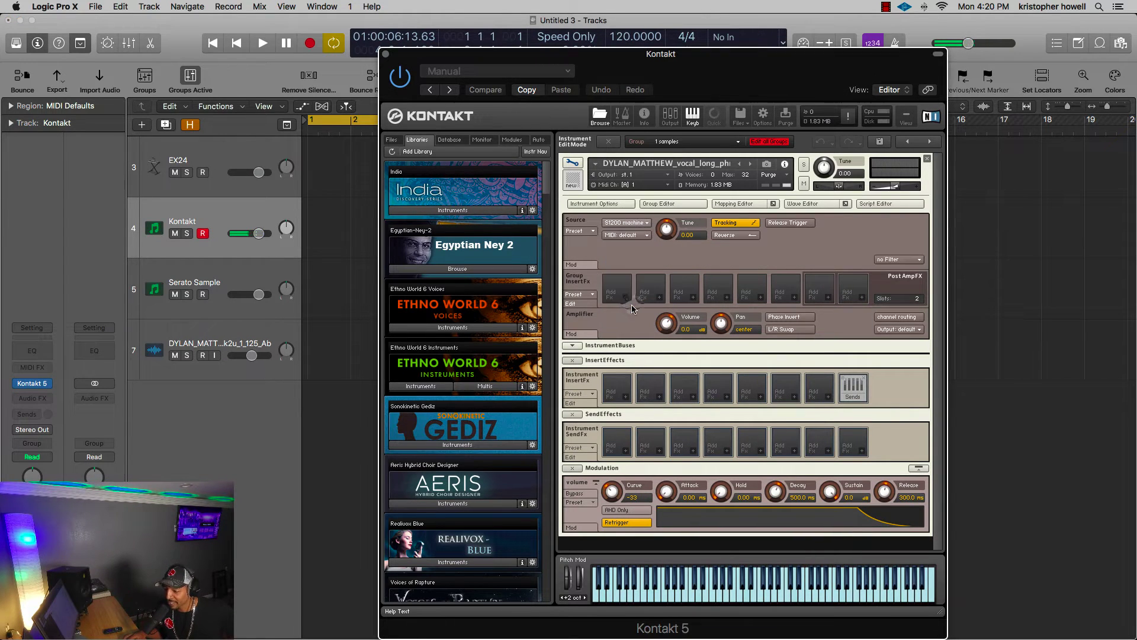
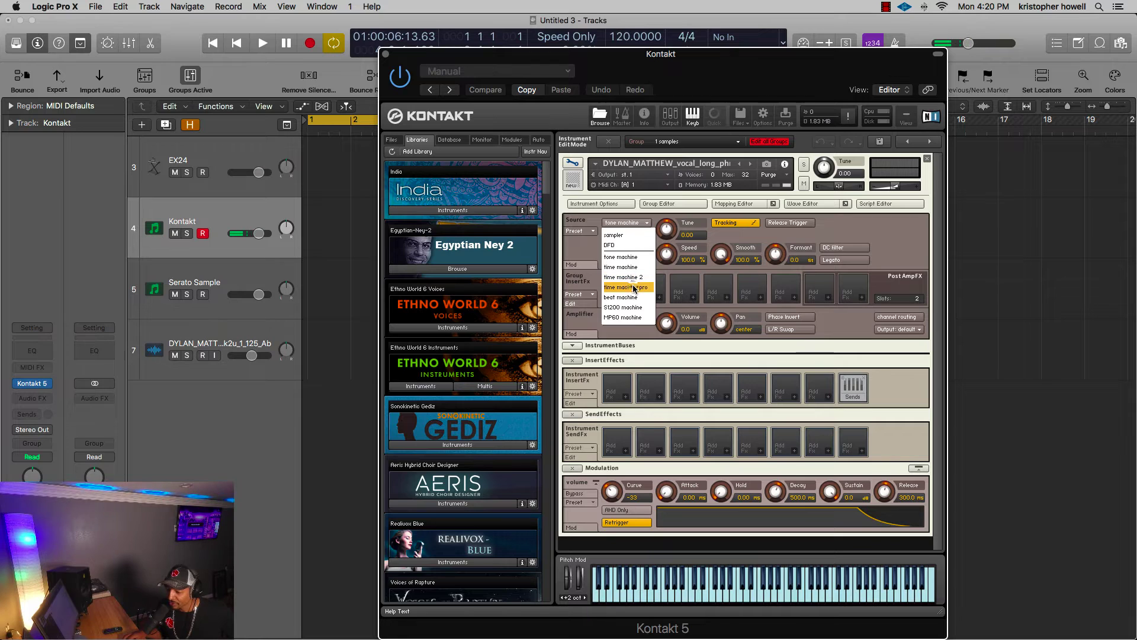
- Switch the vocal's source mode to time machine pro and try slower and faster playback speeds, up to 104.0%
left_click(635, 287)
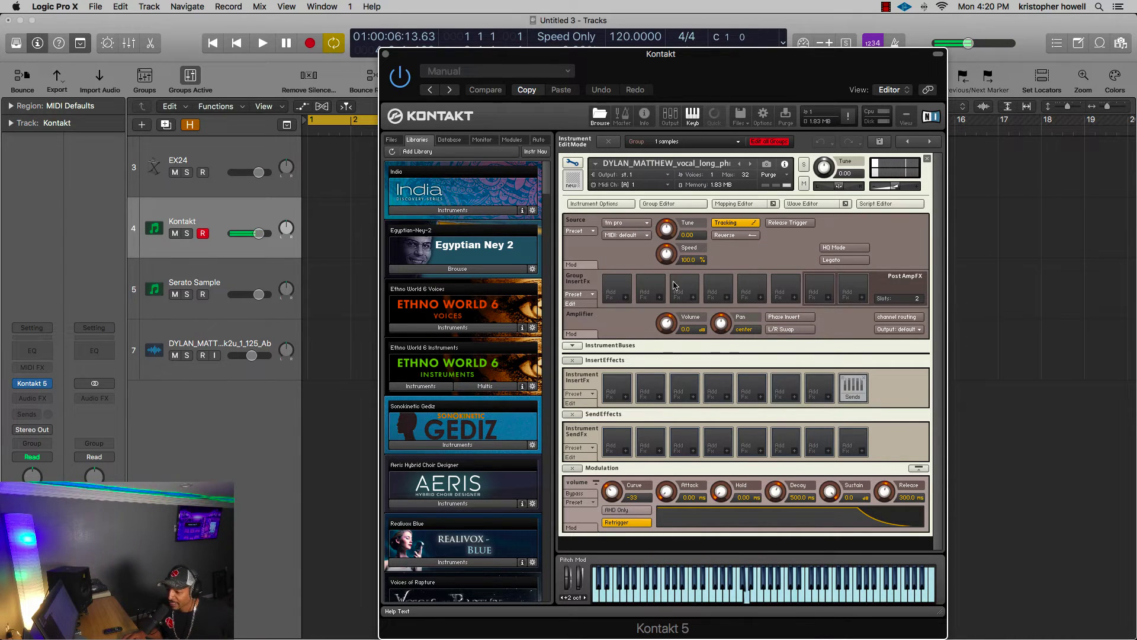
left_click_drag(666, 259, 661, 318)
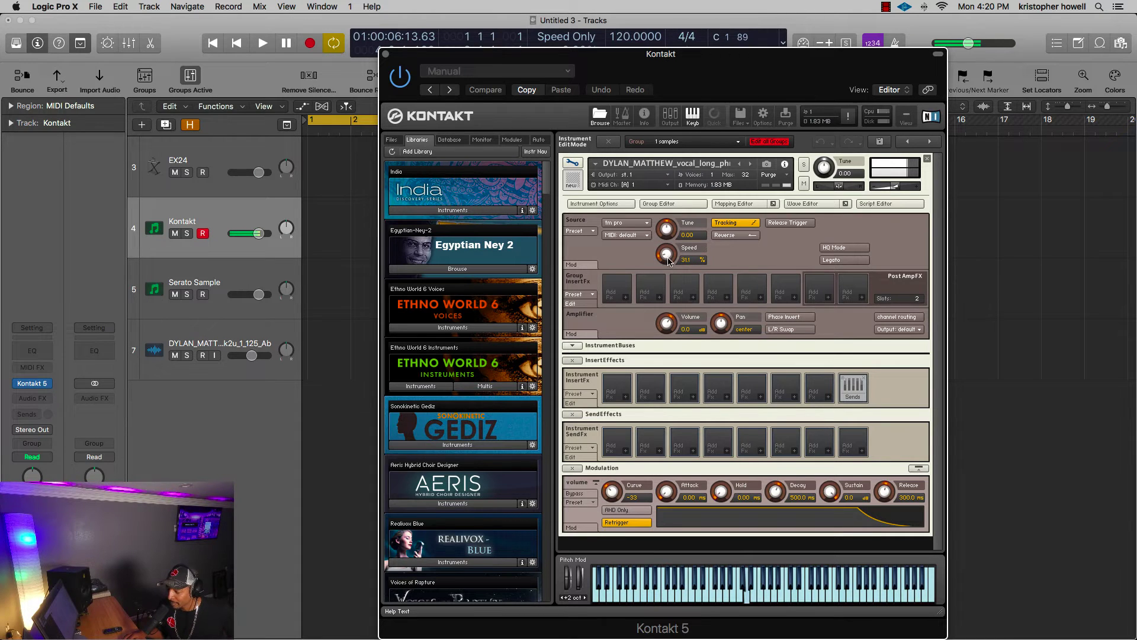
left_click_drag(668, 258, 674, 211)
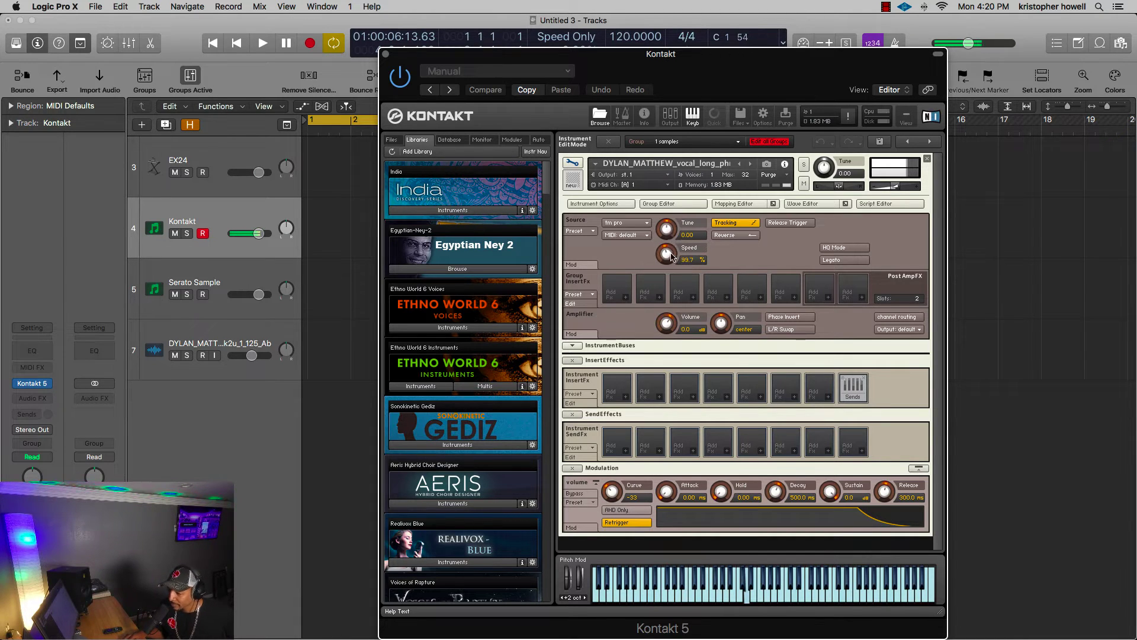
left_click_drag(669, 253, 662, 288)
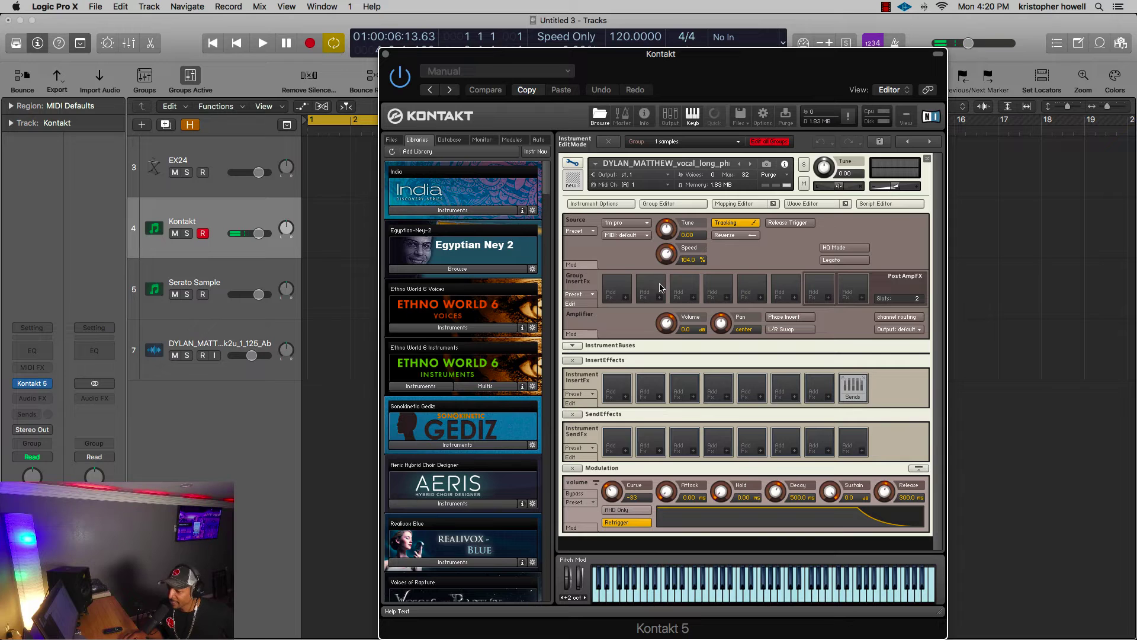
- Enable Reverse for the vocal source and try shifting the sample start in the Wave Editor
left_click(735, 235)
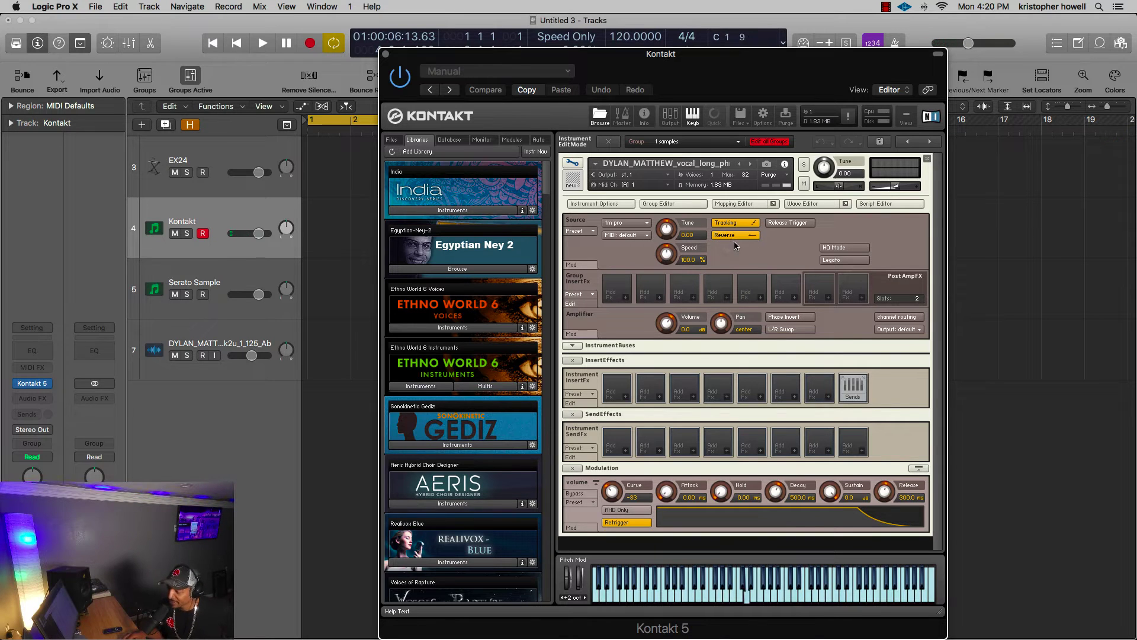
left_click(805, 205)
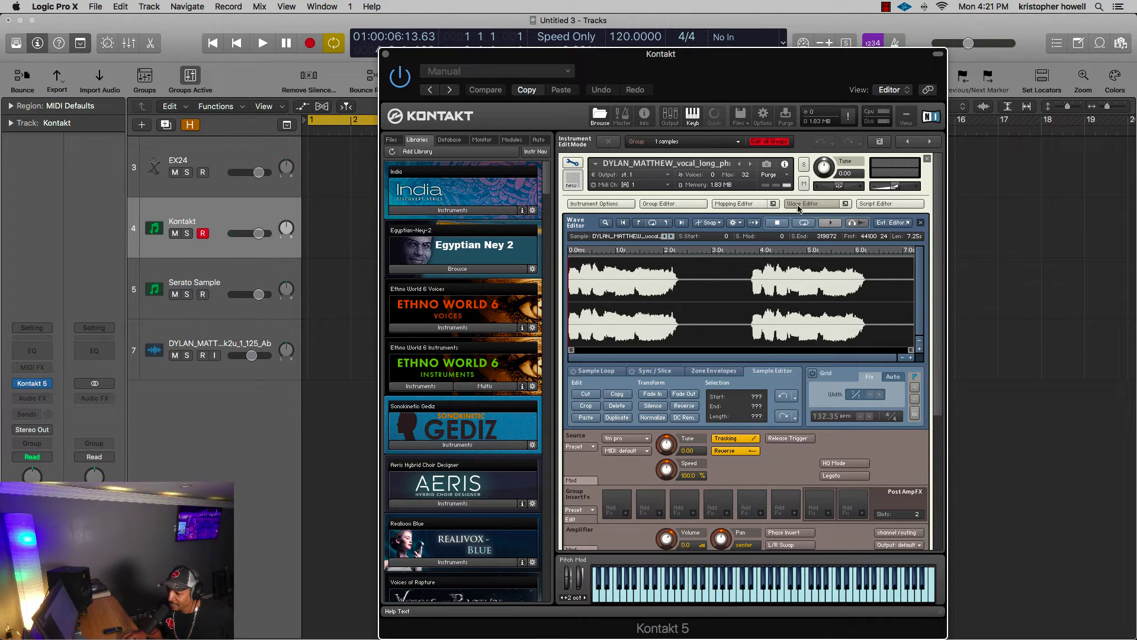
left_click_drag(569, 338, 540, 330)
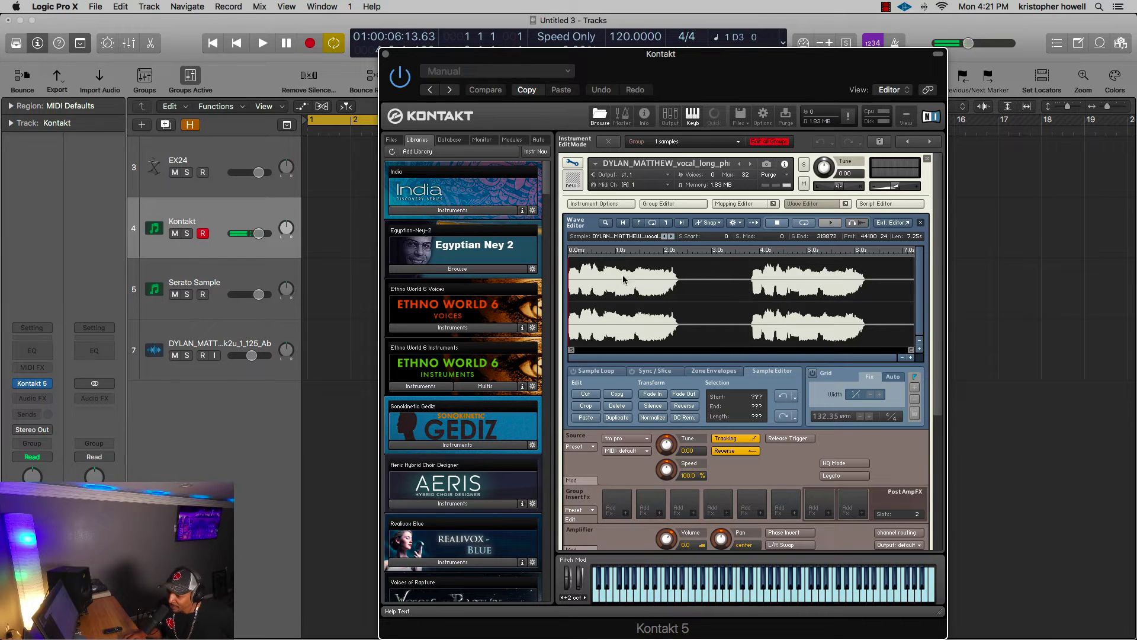
left_click(803, 204)
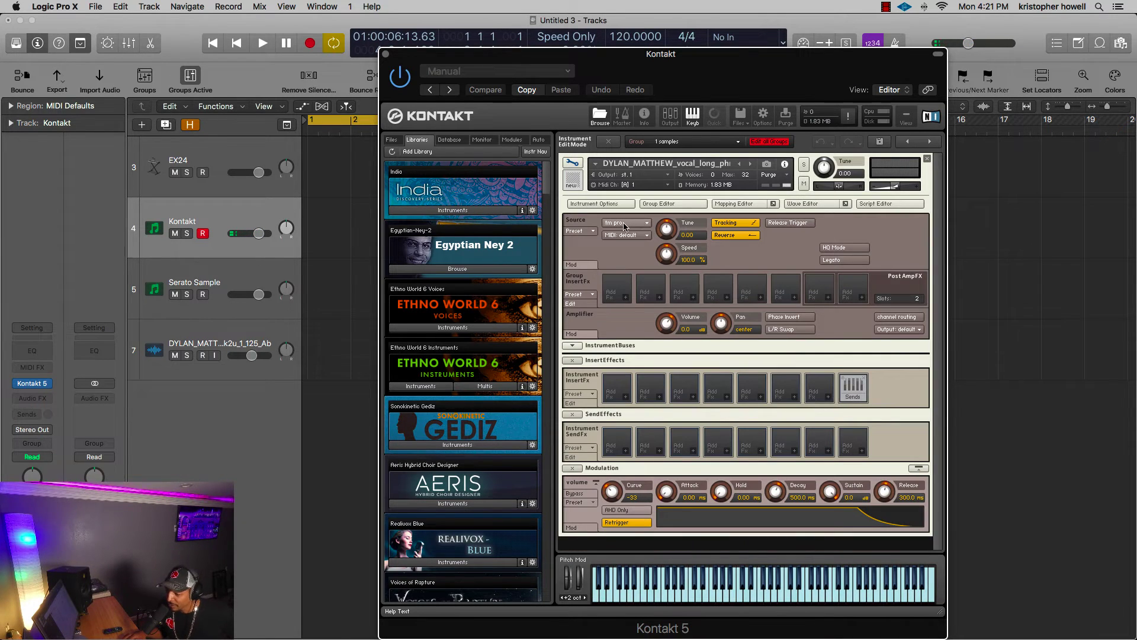
- Set the vocal's source mode to tone machine and lower its Tune to -6.00
left_click(632, 224)
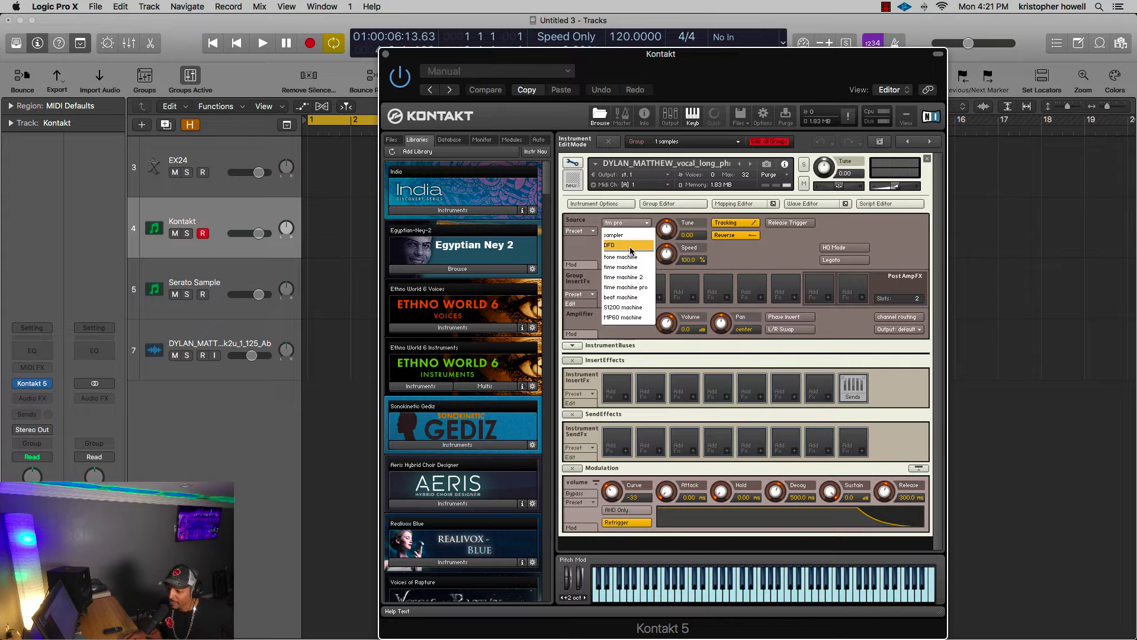
left_click(631, 256)
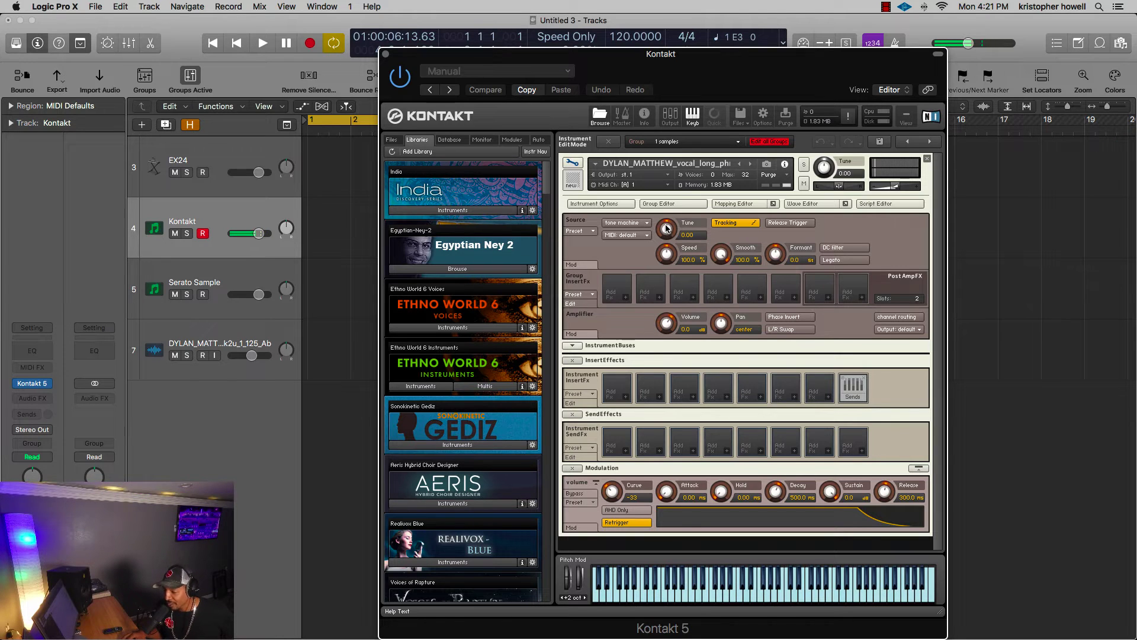
left_click_drag(666, 228, 666, 232)
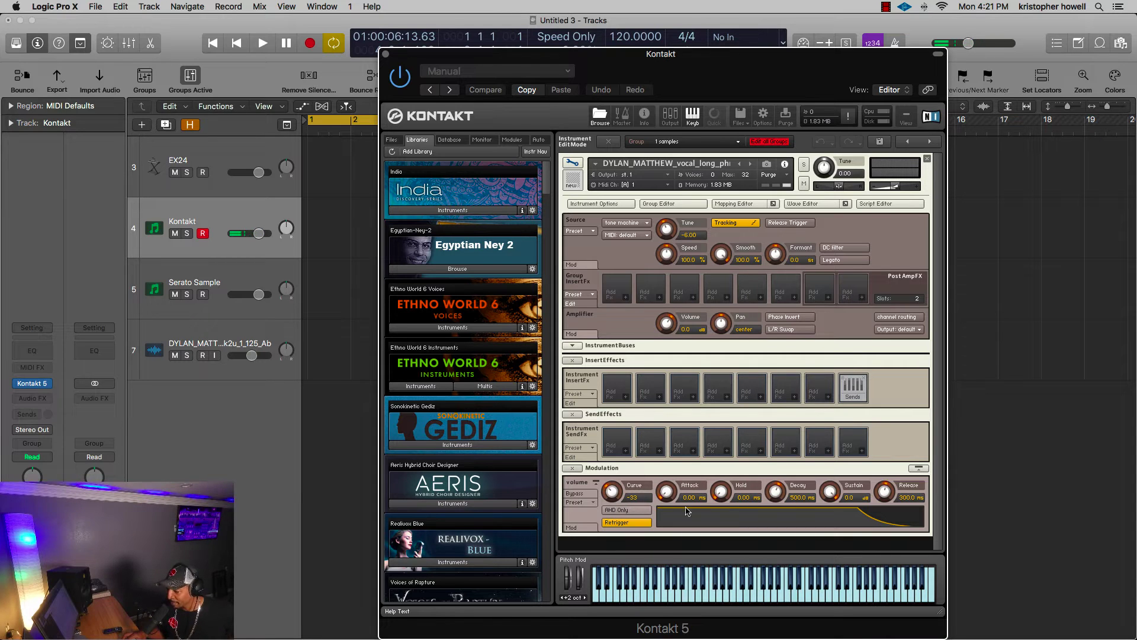
- Try a 1.4 ms and a very long release in the volume envelope, with the sustain at -1.3 dB
left_click_drag(900, 490, 876, 549)
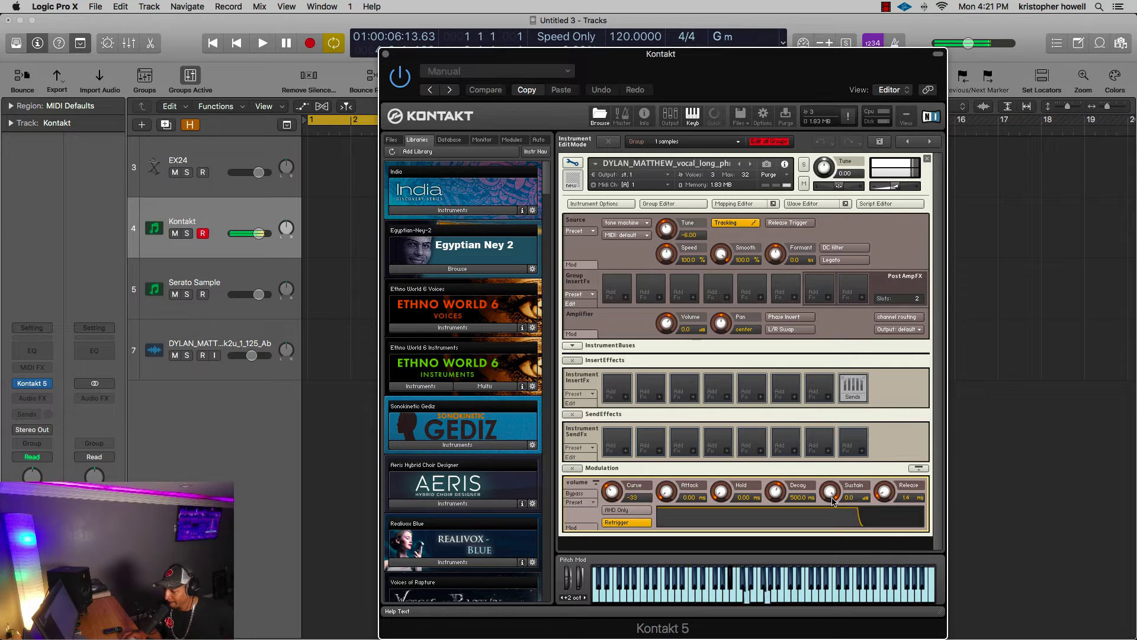
left_click_drag(832, 497, 834, 521)
left_click_drag(884, 492, 892, 384)
left_click_drag(890, 498, 888, 480)
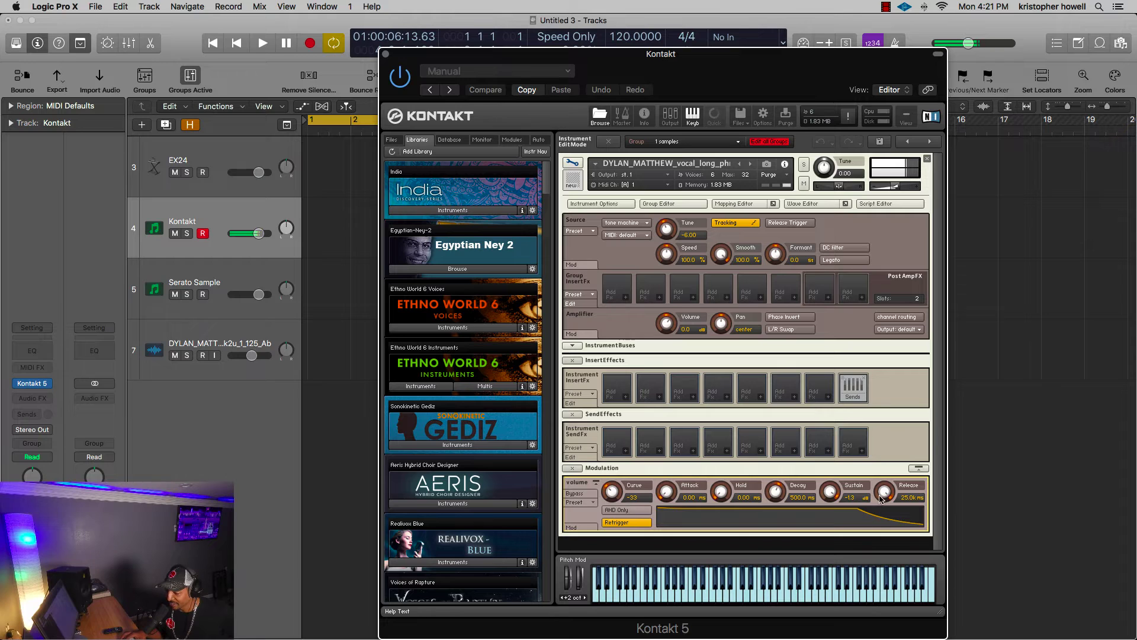
- Shape the volume envelope with release 0.00 ms, sustain -9.6 dB, hold 268.1 ms and attack 461.7 ms
left_click_drag(884, 495, 867, 587)
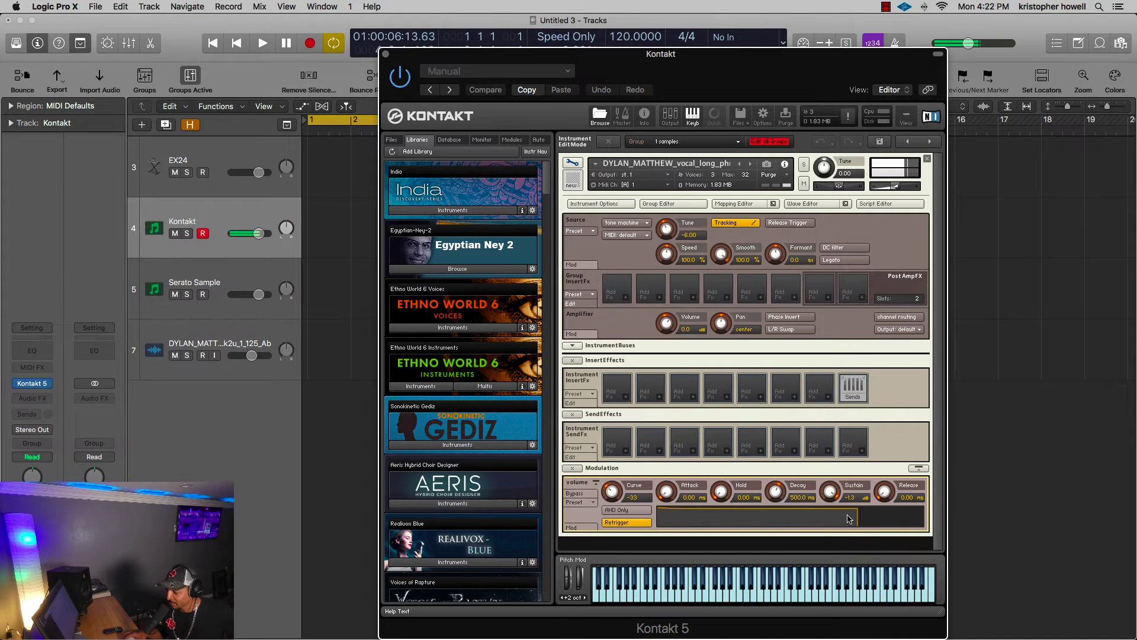
left_click_drag(831, 492, 832, 524)
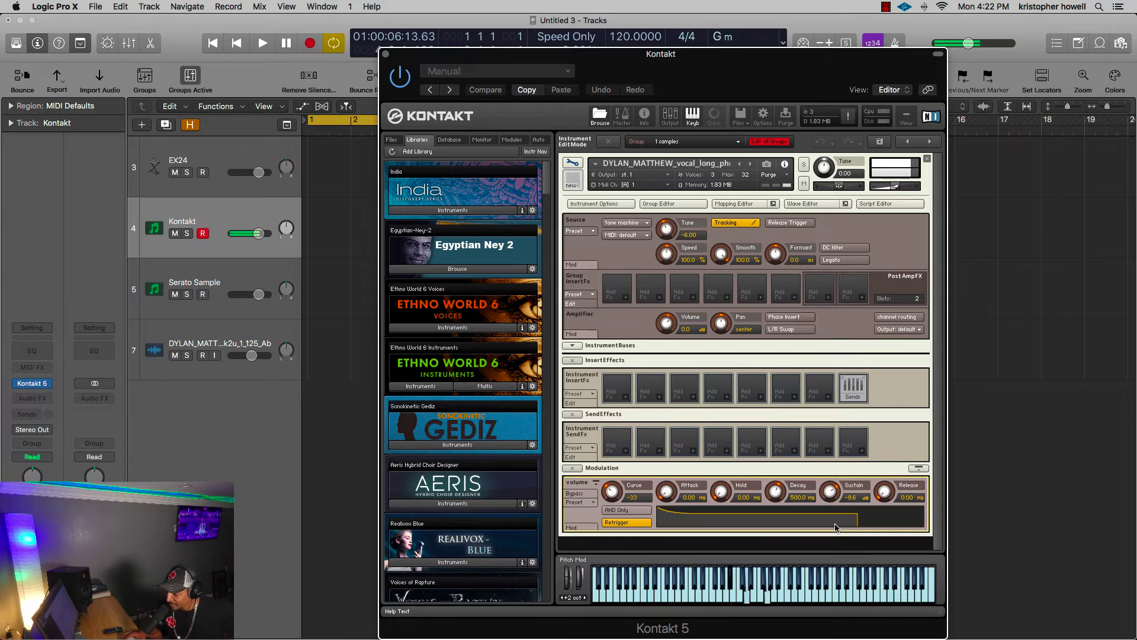
left_click_drag(721, 491, 718, 450)
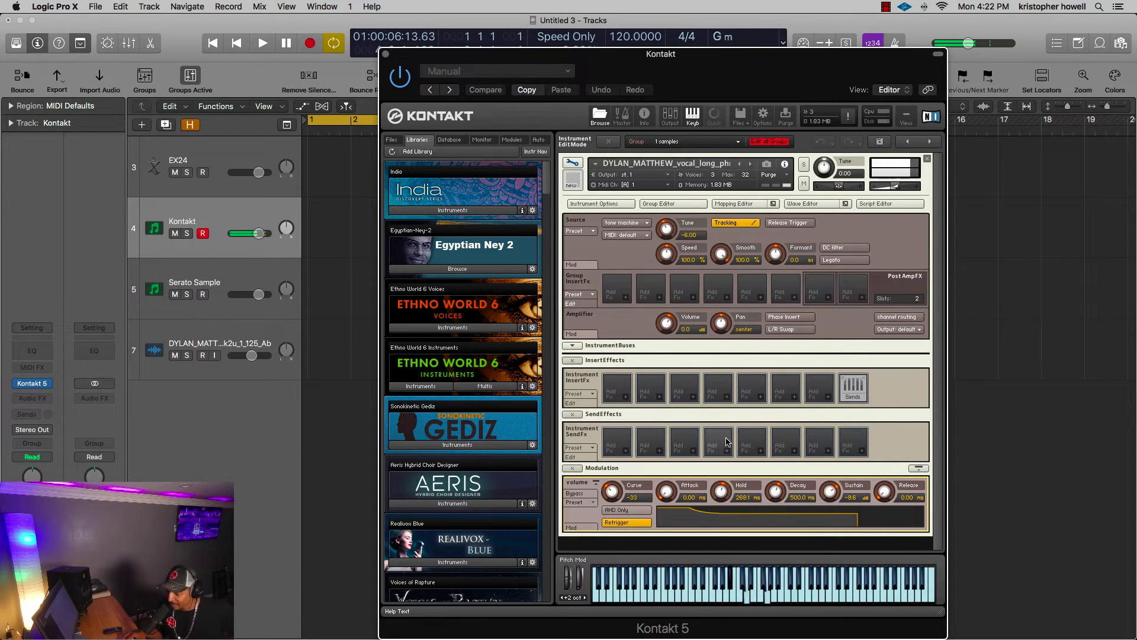
left_click_drag(673, 500, 673, 425)
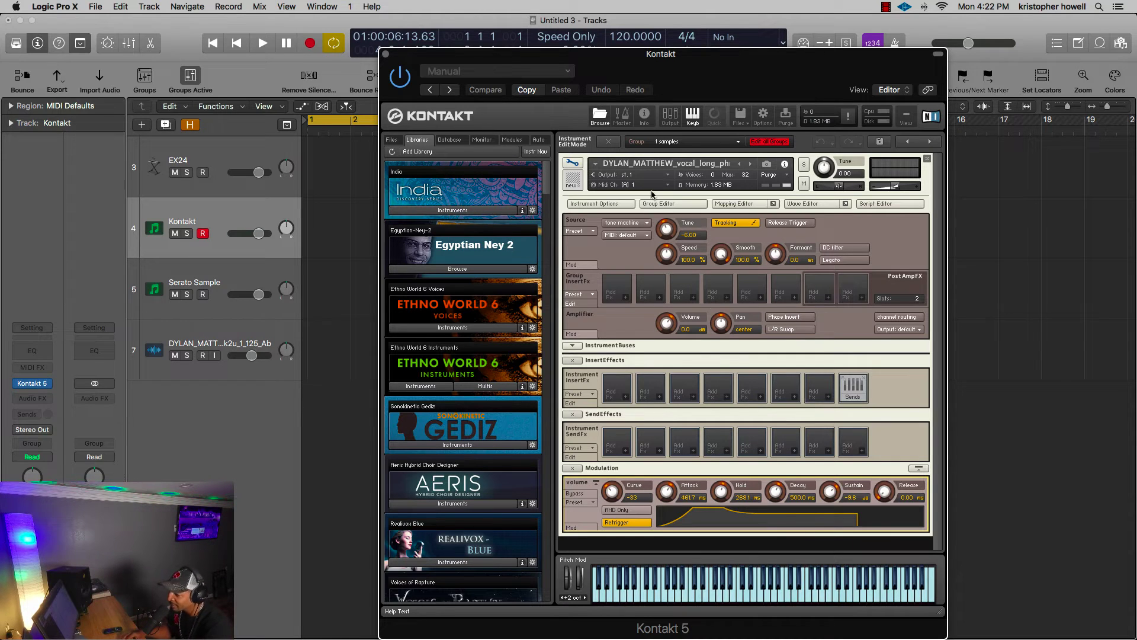
- Lower the tone machine's playback speed slightly, to about 99%
left_click_drag(666, 254, 662, 271)
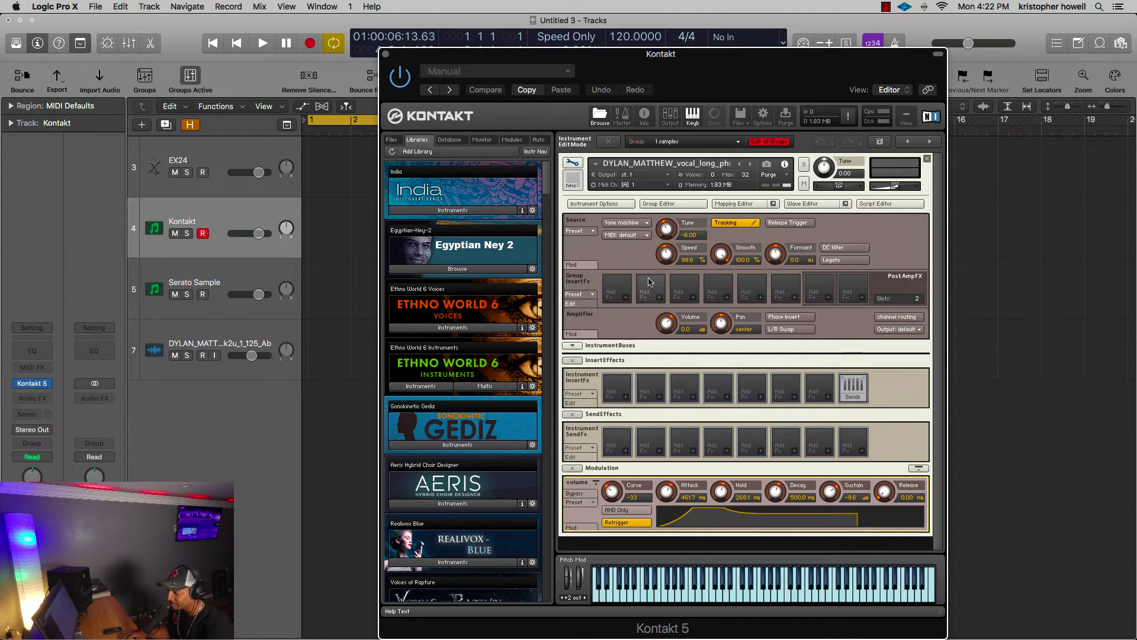
mouse_move(665, 256)
left_mouse_down()
mouse_move(670, 241)
mouse_move(668, 274)
left_mouse_up()
- Look through the vocal instrument's Wave Editor, Mapping Editor and Group Editor
left_click(822, 205)
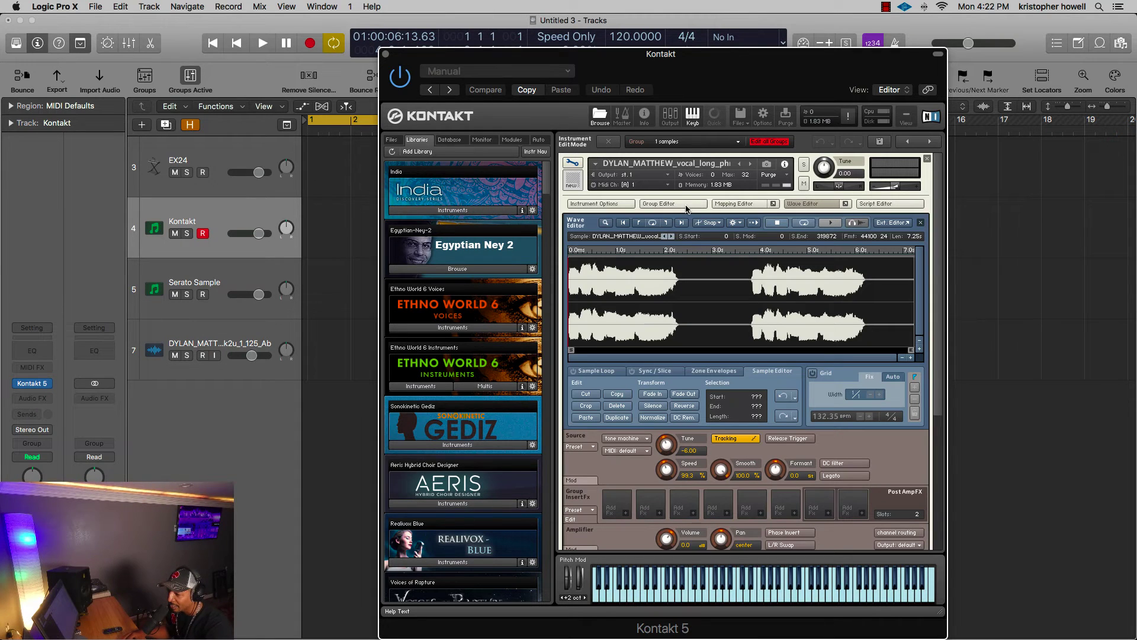
left_click(773, 204)
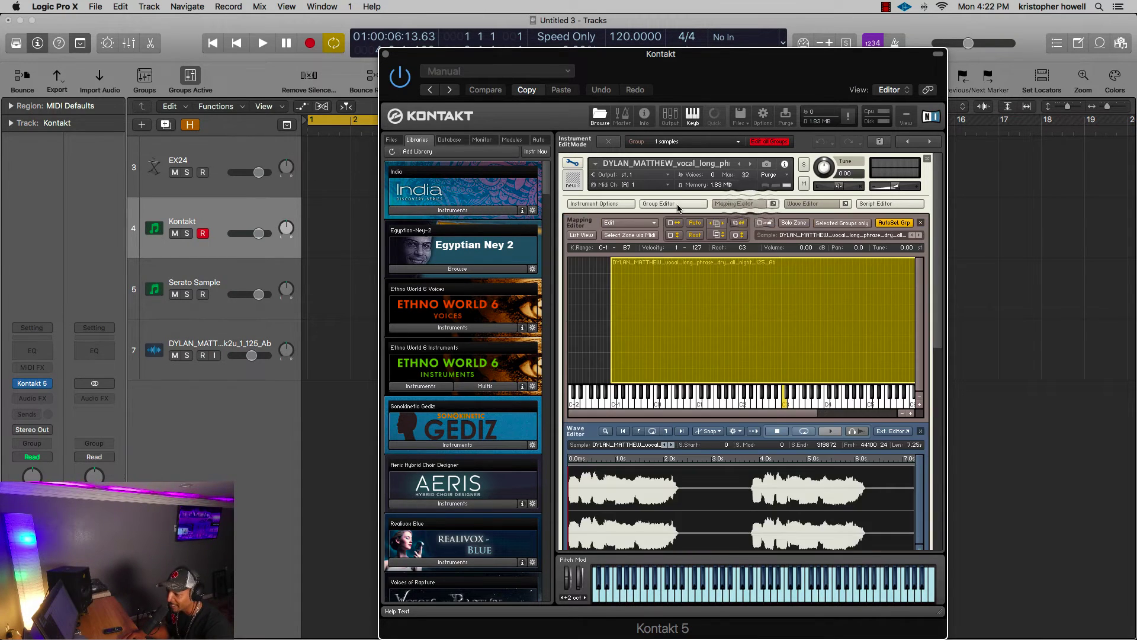
left_click(658, 203)
left_click(809, 203)
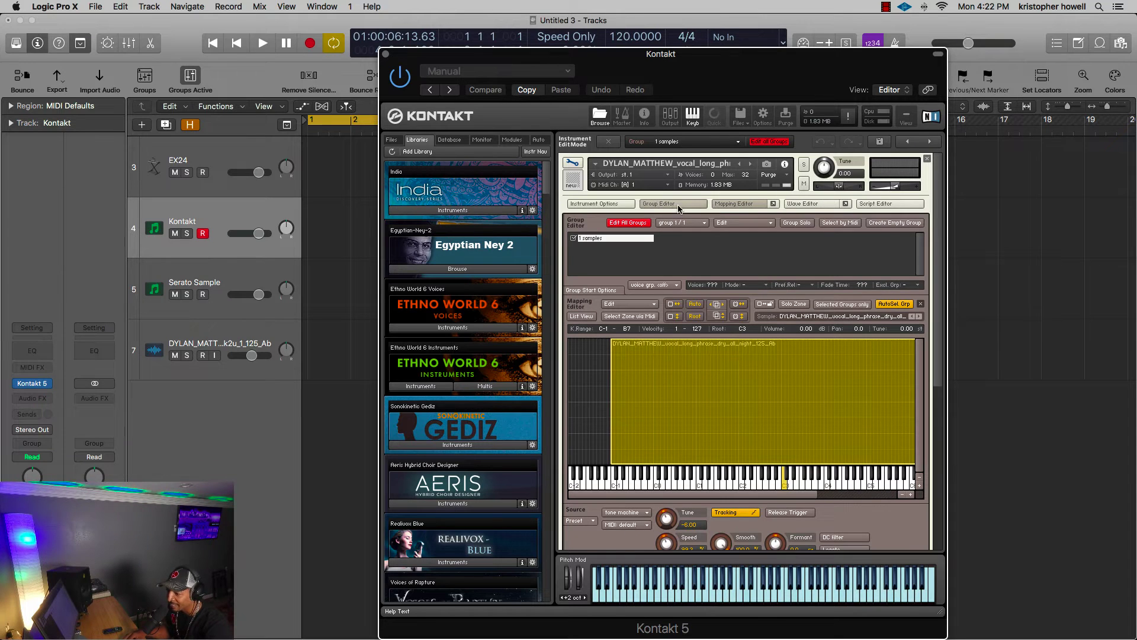
left_click(658, 204)
left_click(731, 203)
left_click(809, 204)
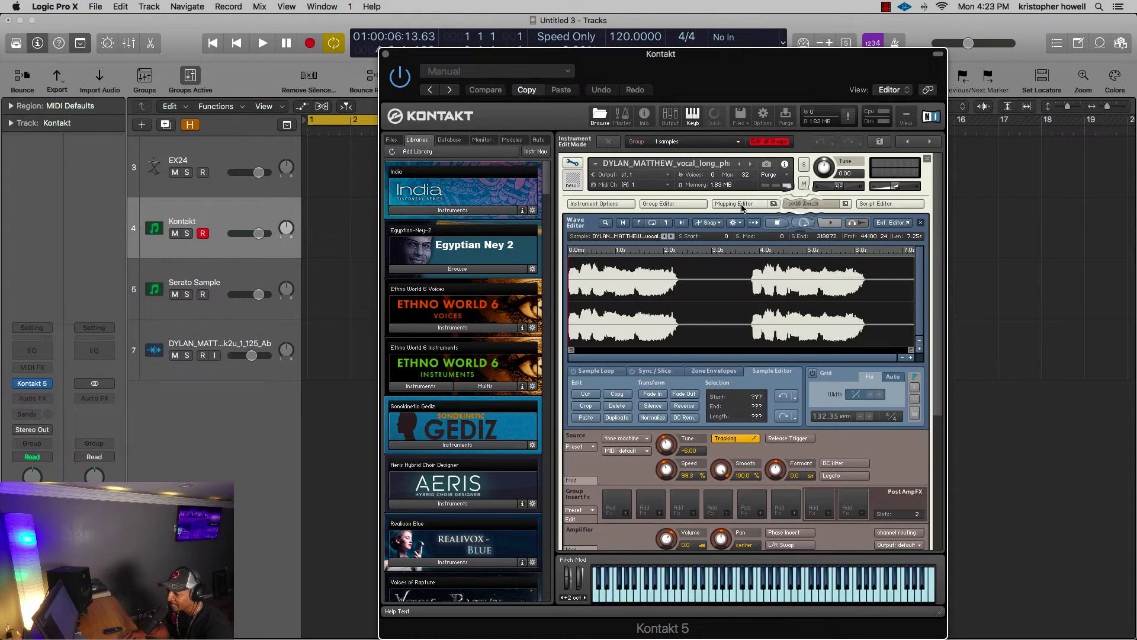
- Show only the Mapping Editor and raise the vocal zone's lowest key to C3
left_click(734, 204)
left_click(809, 203)
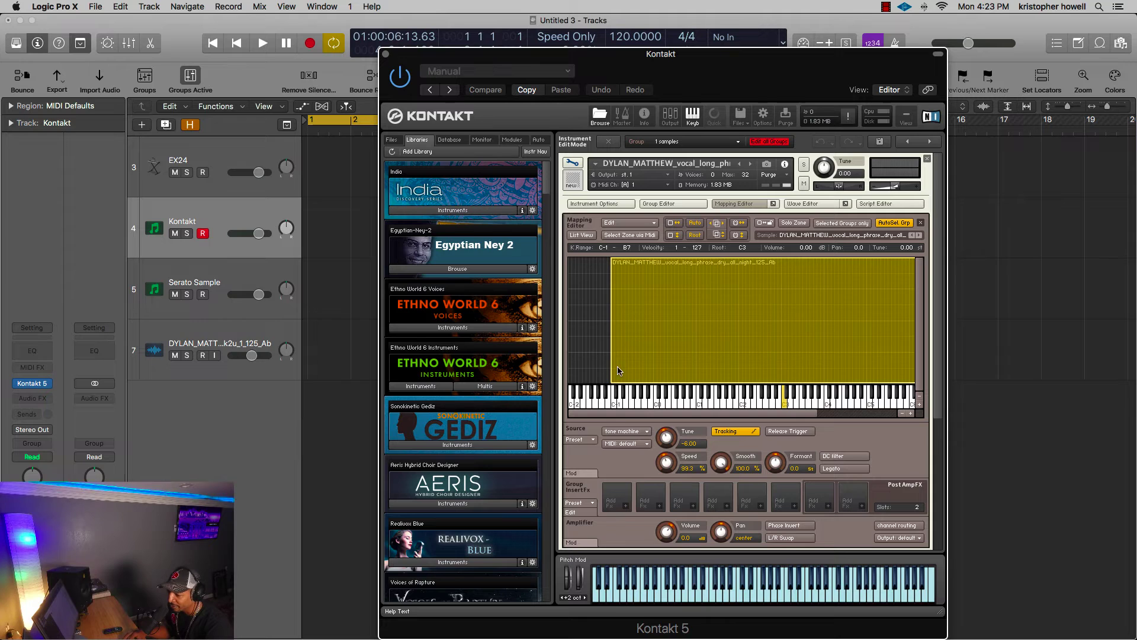
left_click_drag(611, 368, 782, 357)
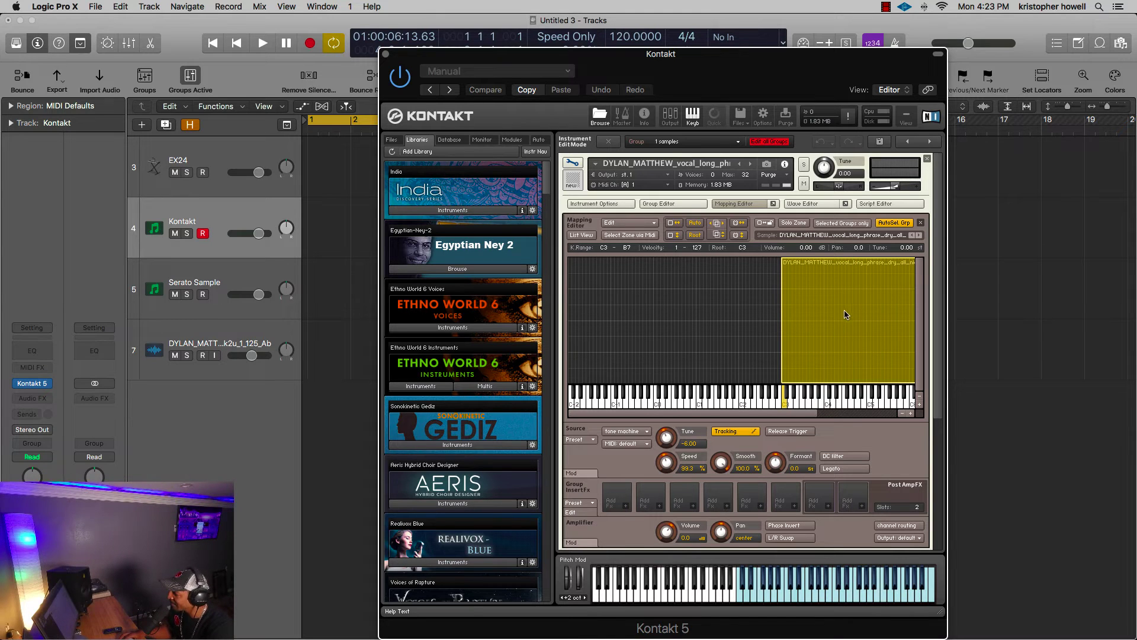
- Close the Kontakt window and delete the vocal audio track below the Serato Sample track
left_click(386, 55)
left_click(253, 298)
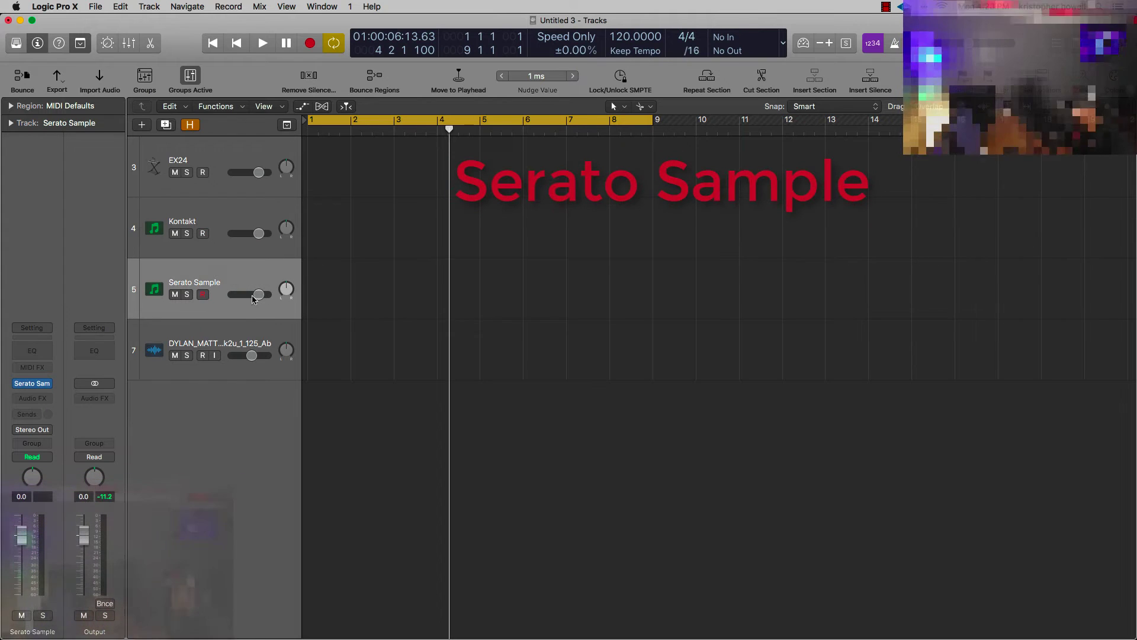
left_click(248, 326)
key("super+BackSpace")
- Open the Serato Sample plug-in on its track and load the vocal phrase audio file
left_click(233, 277)
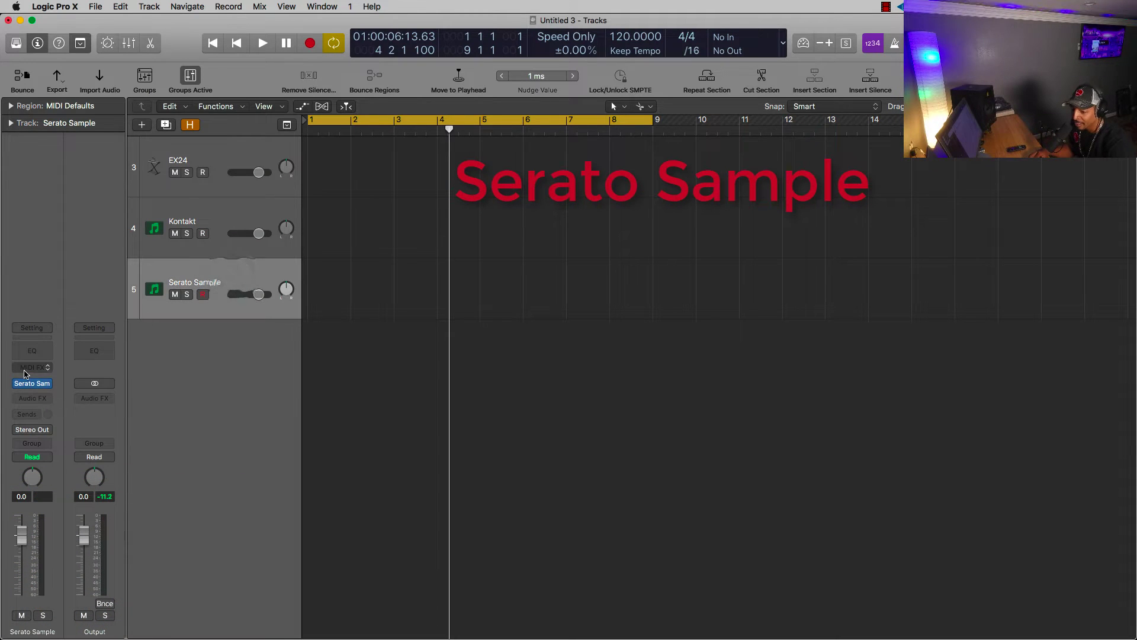
left_click(26, 382)
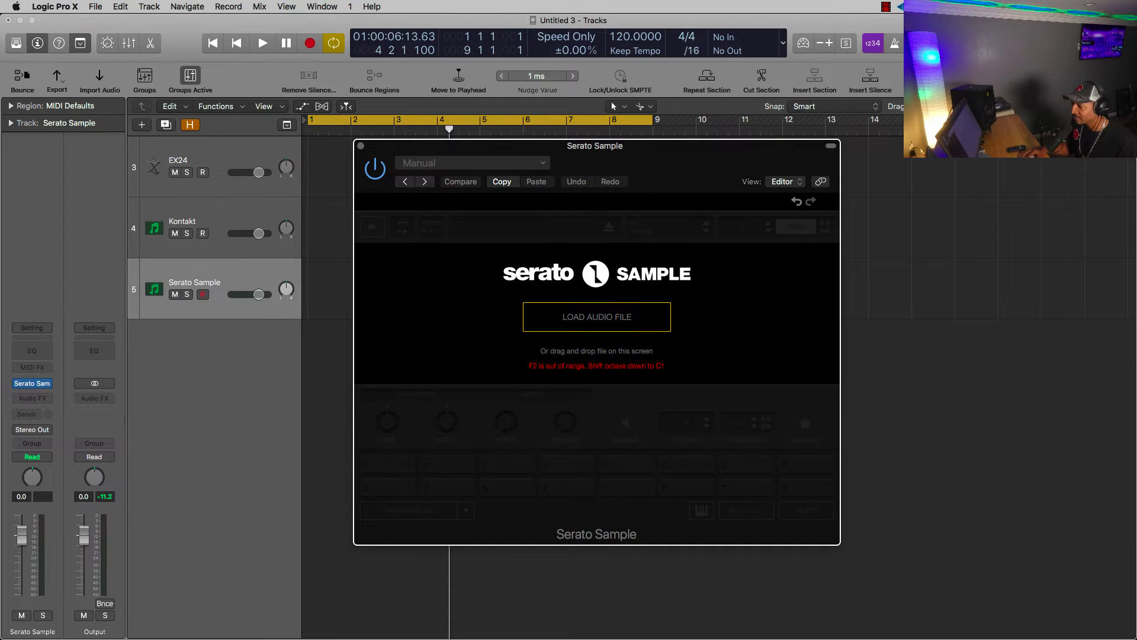
left_click_drag(1136, 261, 610, 293)
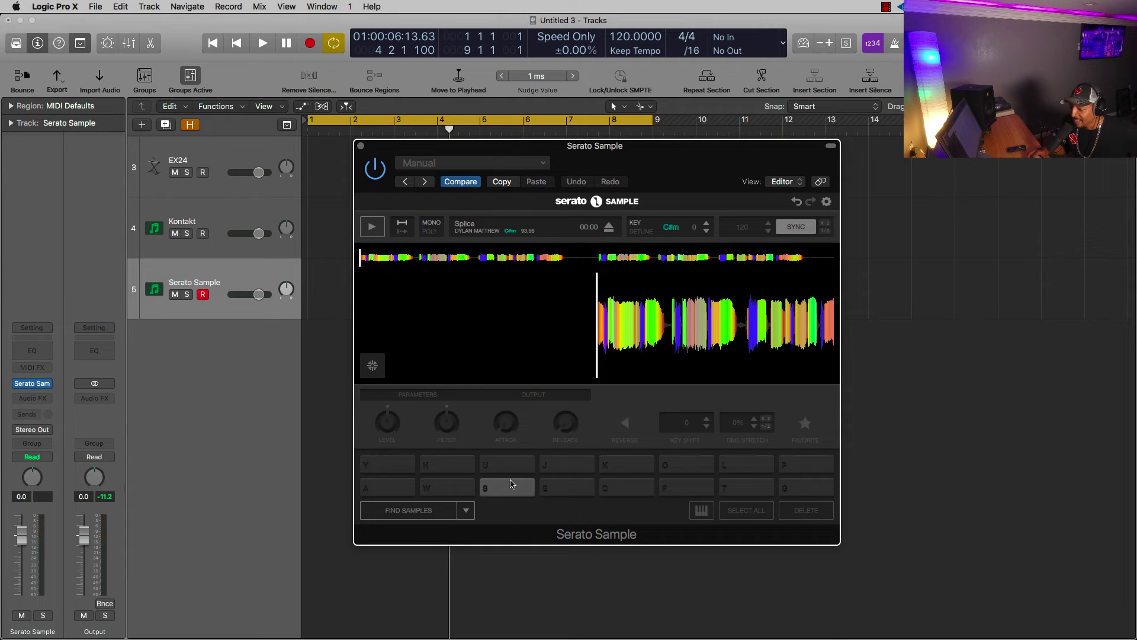
- Place a cue at the start of the vocal on pad K and play it several times
key("k")
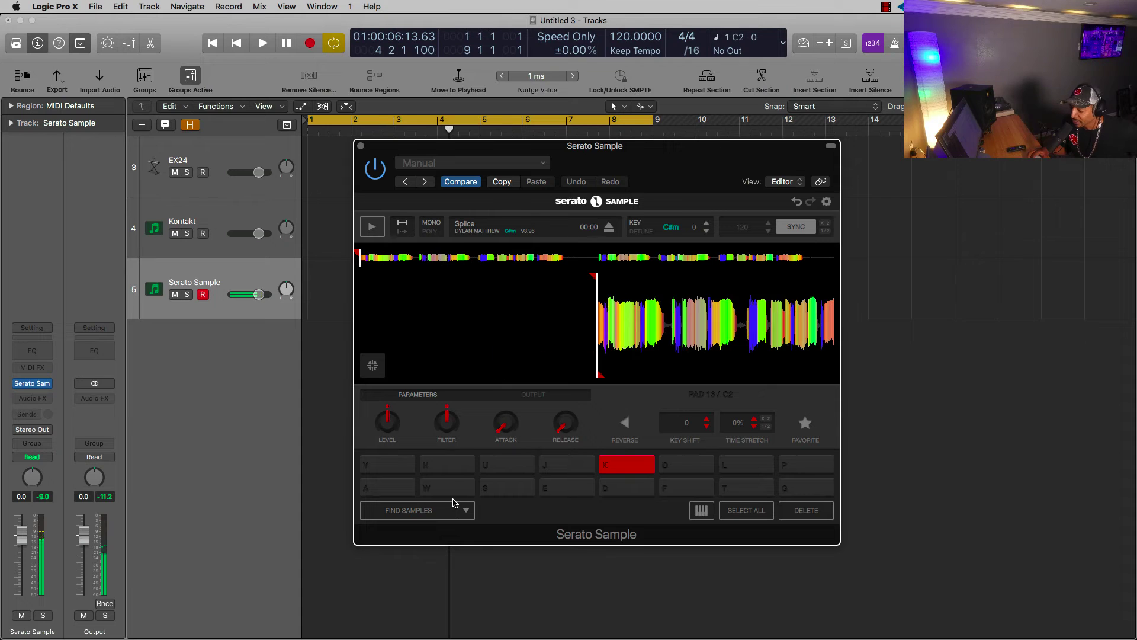
key("k")
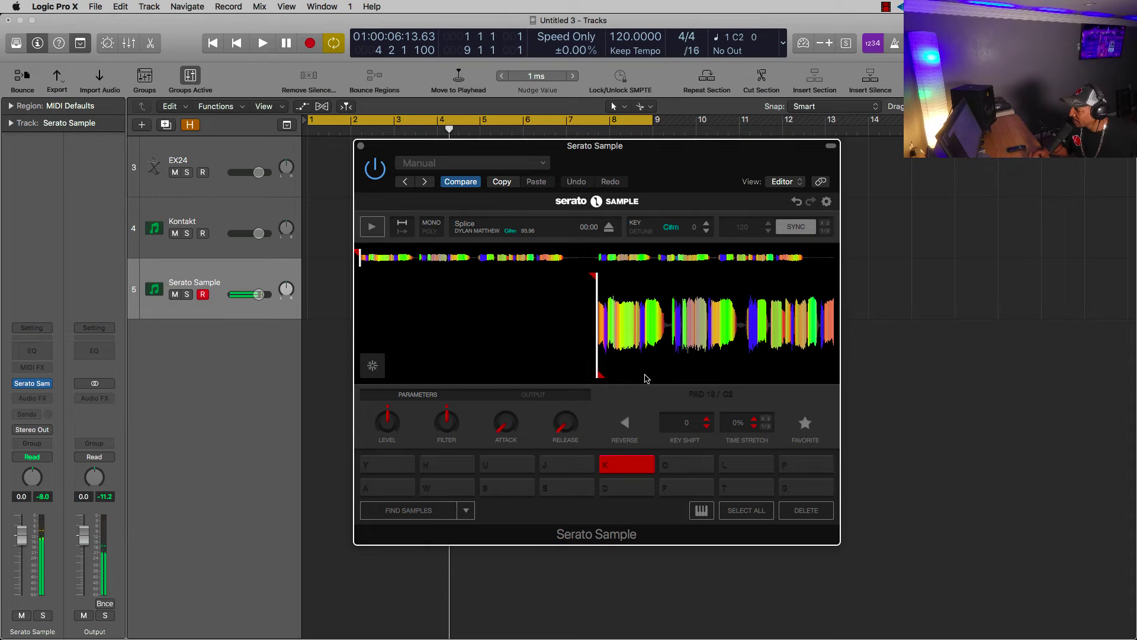
key("k")
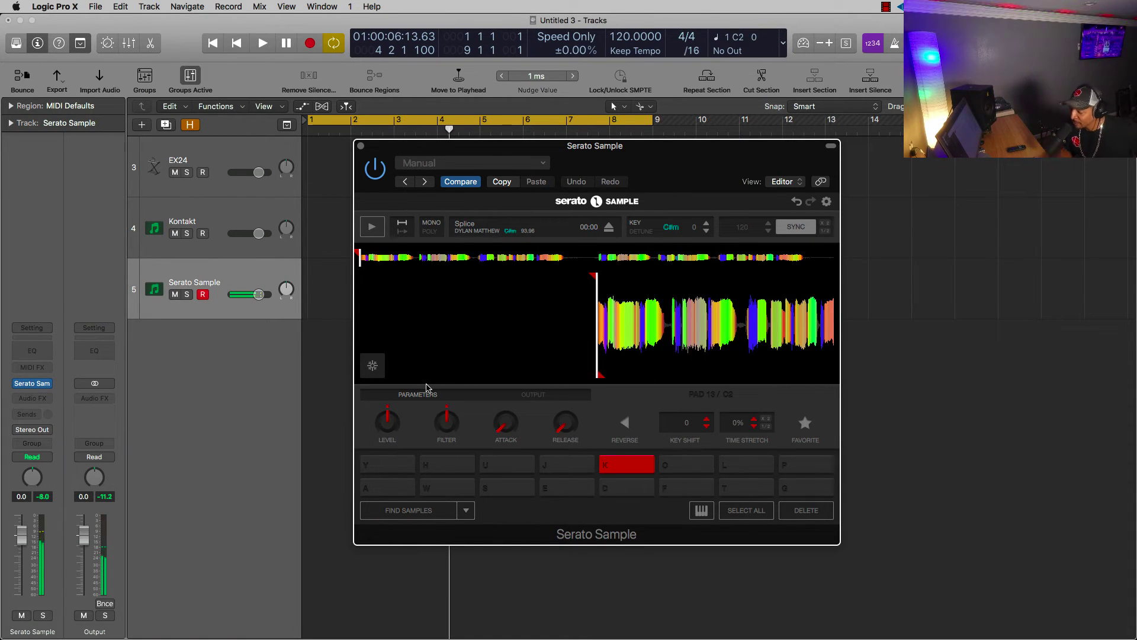
- Try a cue on pad L, play other notes, and delete pad L's cue
key("l")
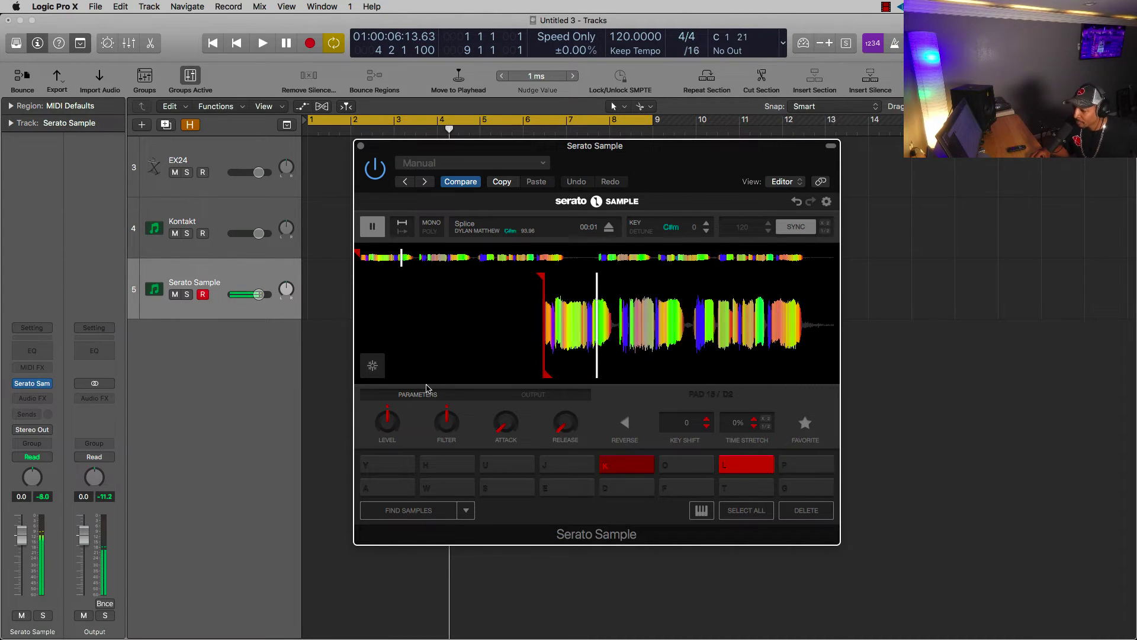
key("apostrophe")
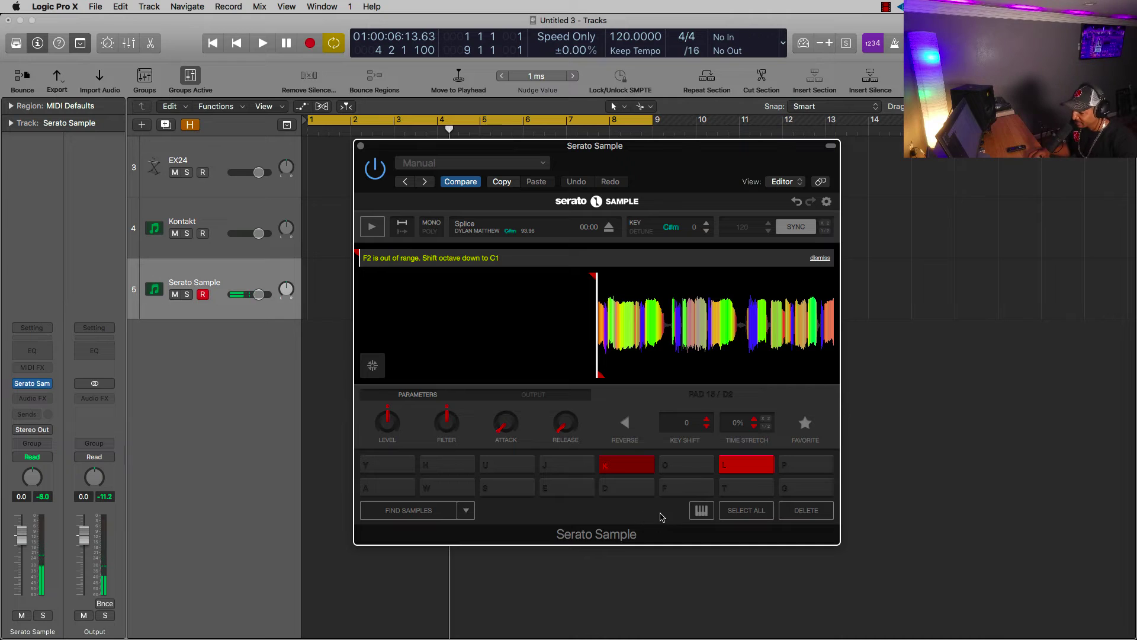
key("f")
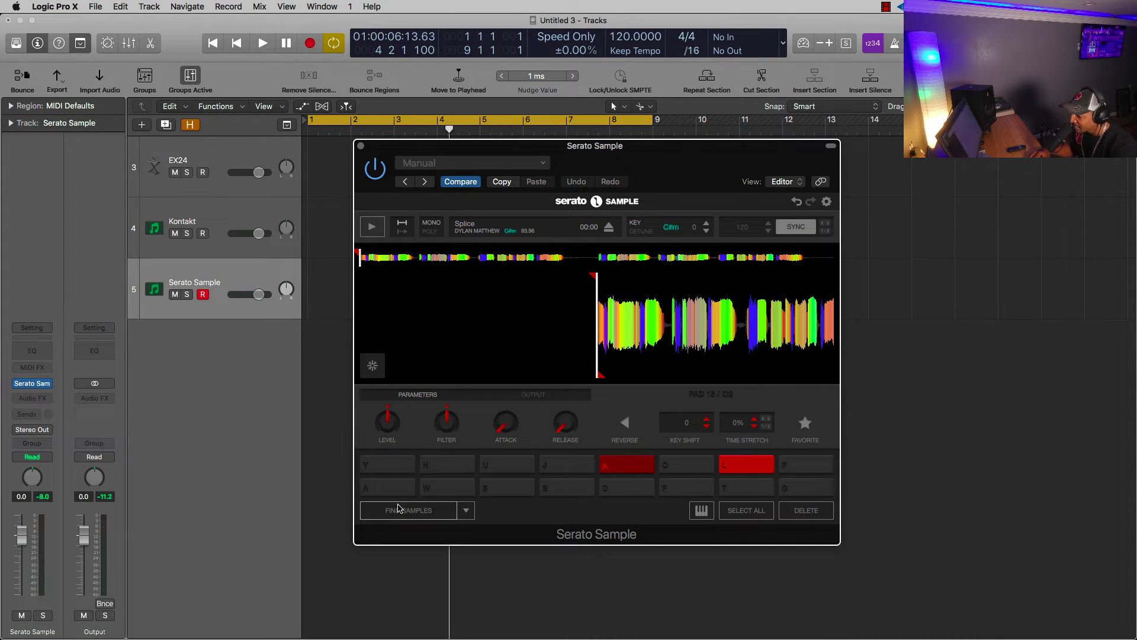
left_click(798, 513)
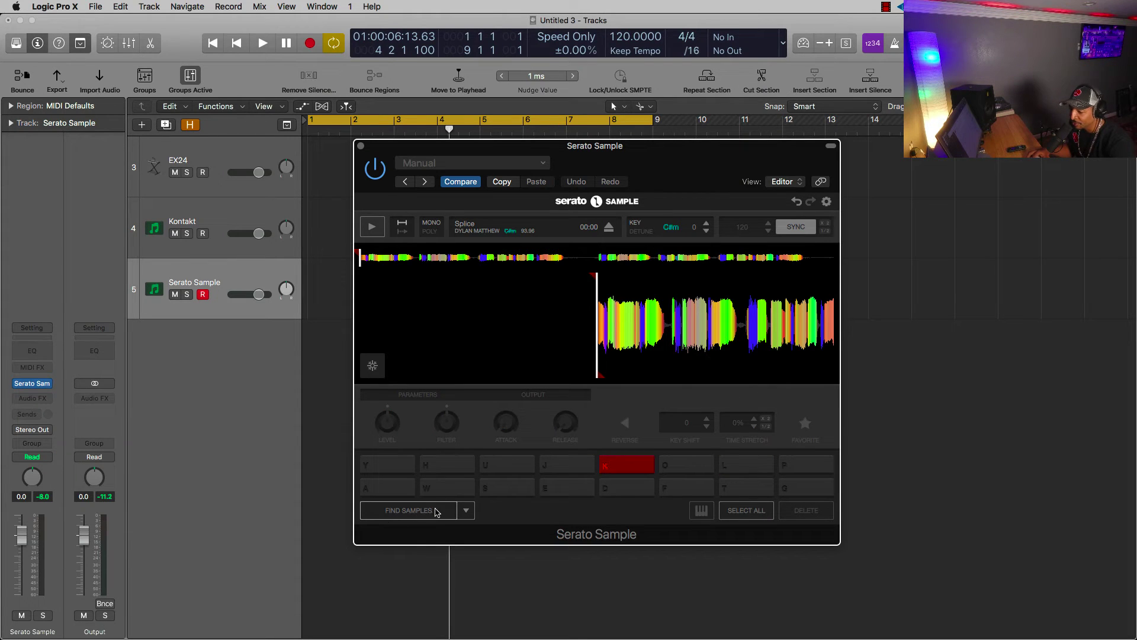
- Try Find Samples on the vocal, then fill all the pads with random cues using Set Random
left_click(466, 509)
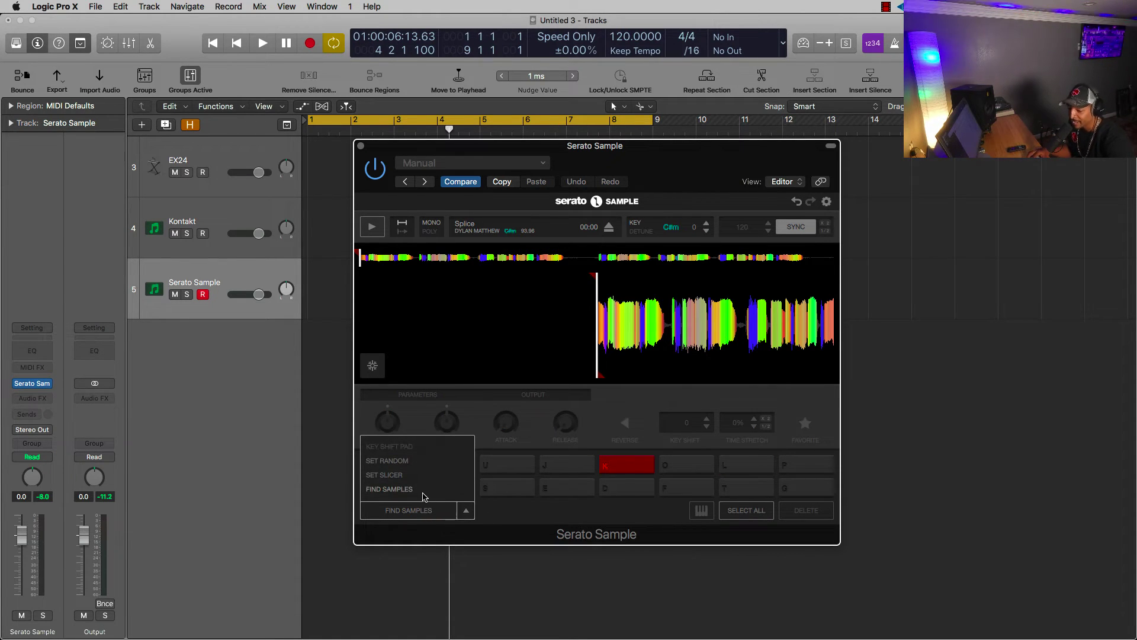
left_click(418, 509)
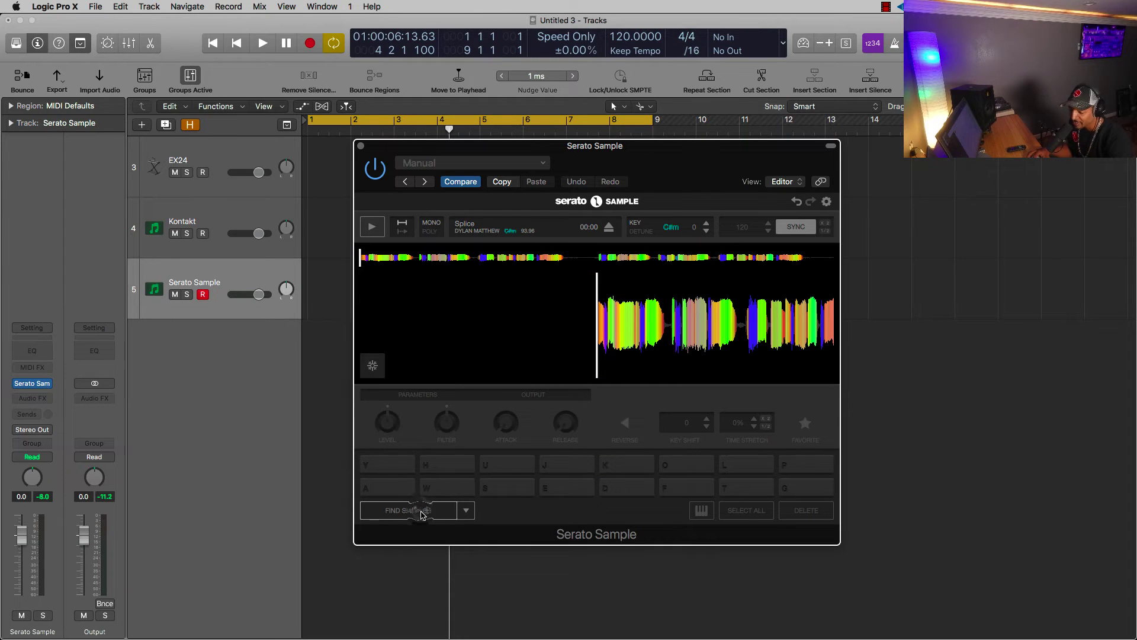
left_click(465, 510)
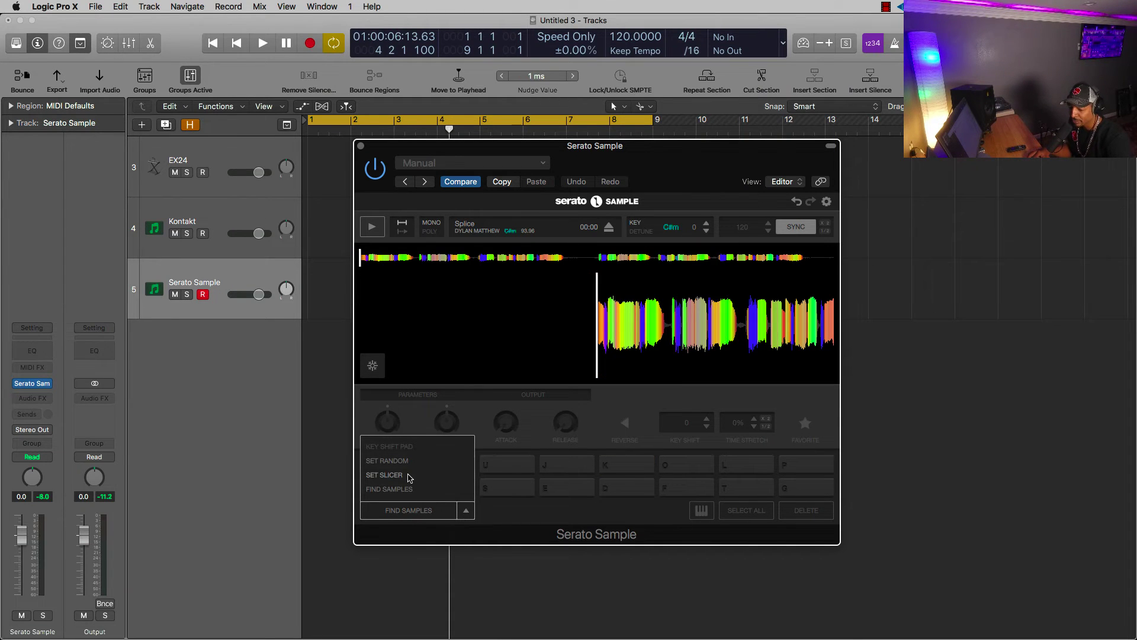
left_click(387, 461)
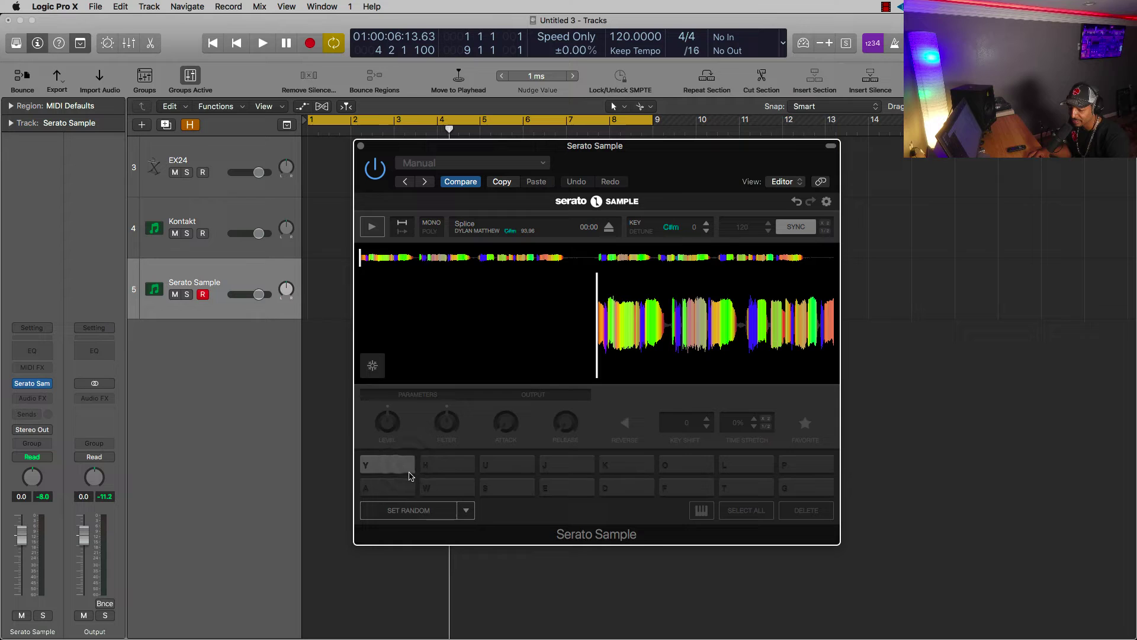
left_click(418, 510)
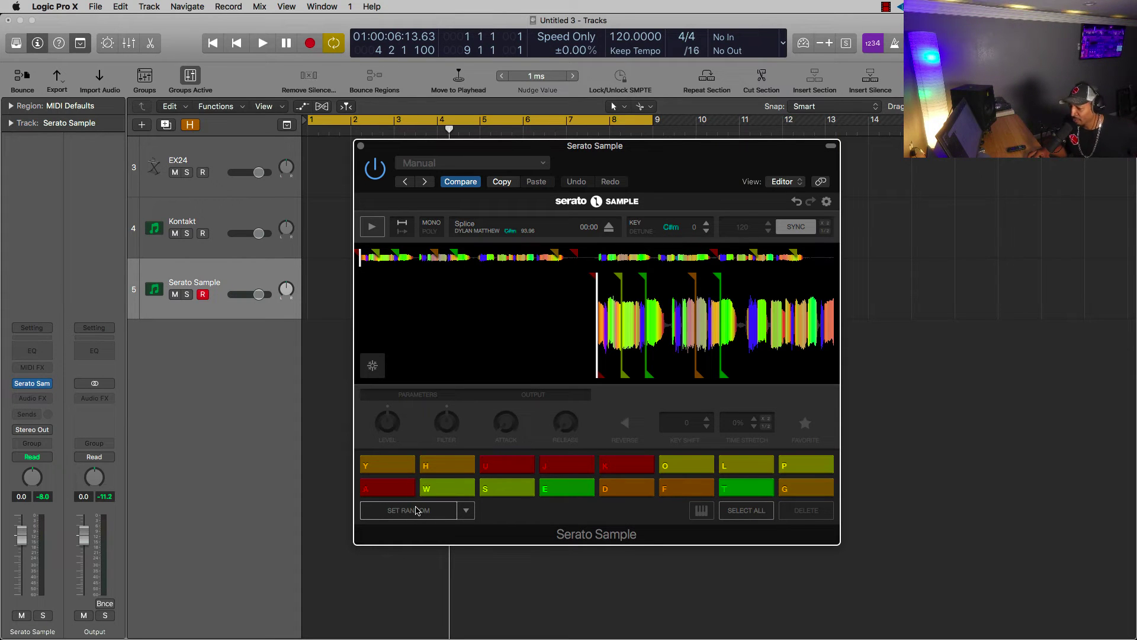
- Play several pads, including G, L and K, to audition the randomly placed vocal cues
key("k")
key("g")
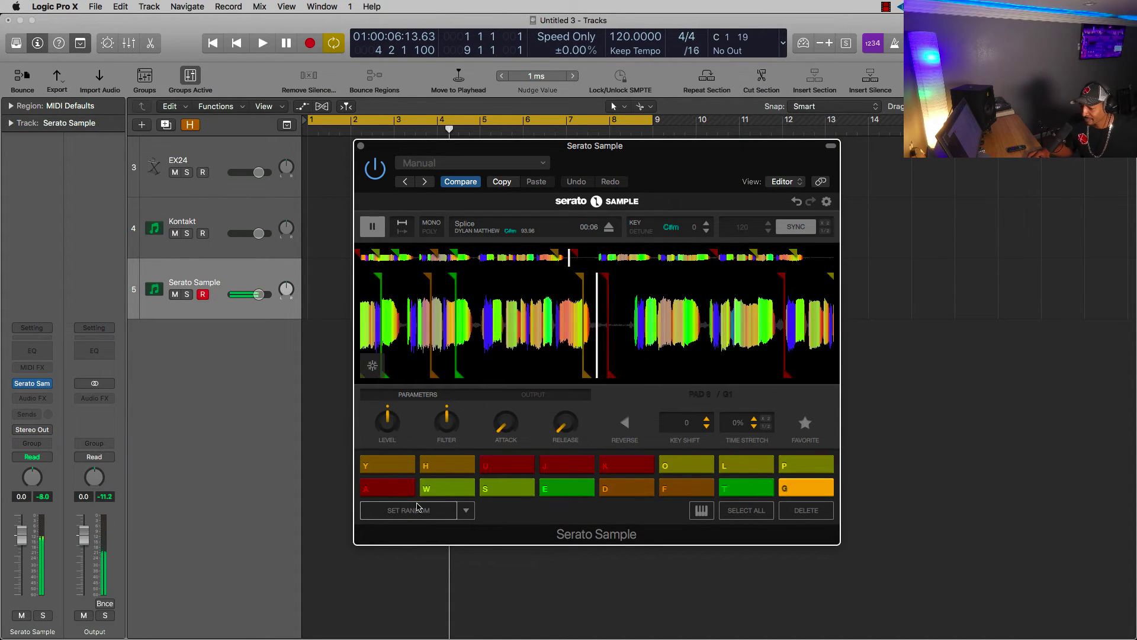
key("f")
key("g")
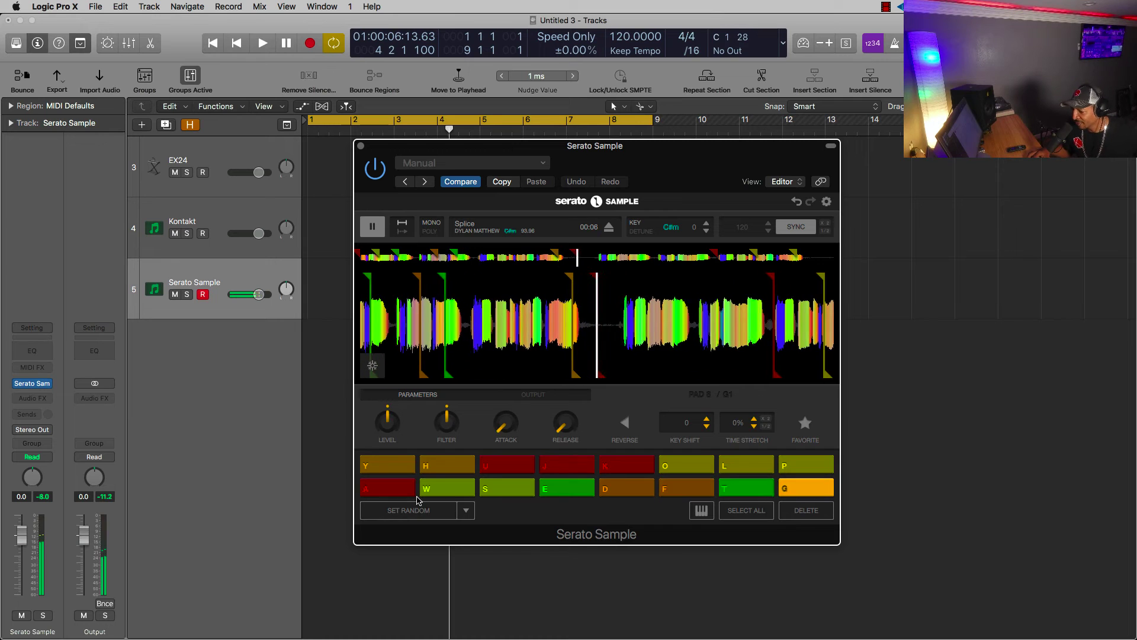
key("l")
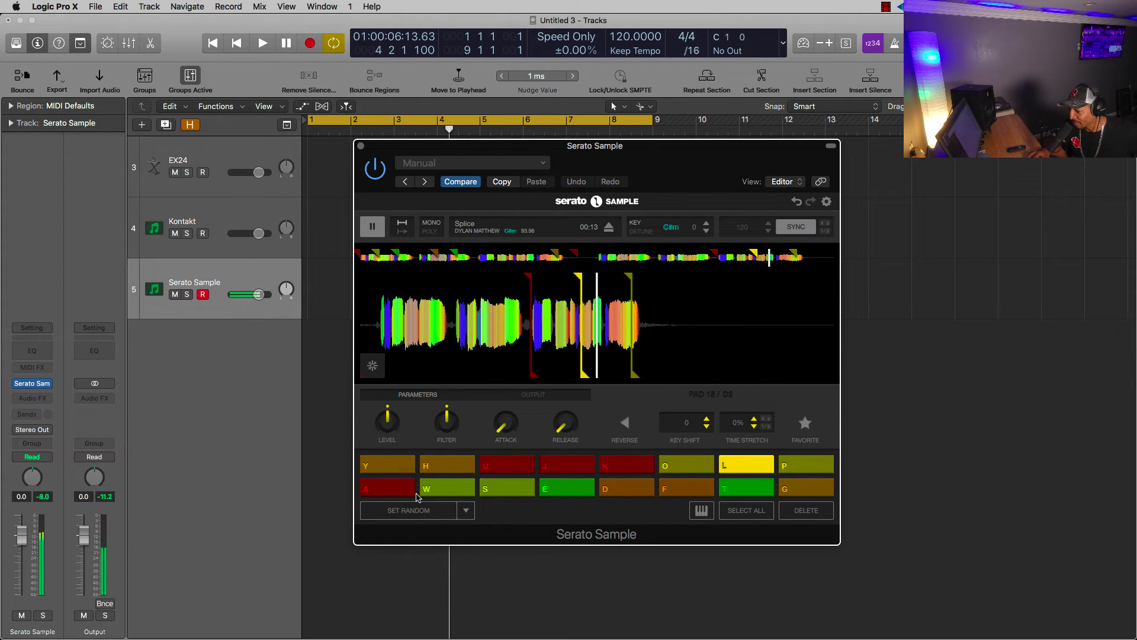
key("k")
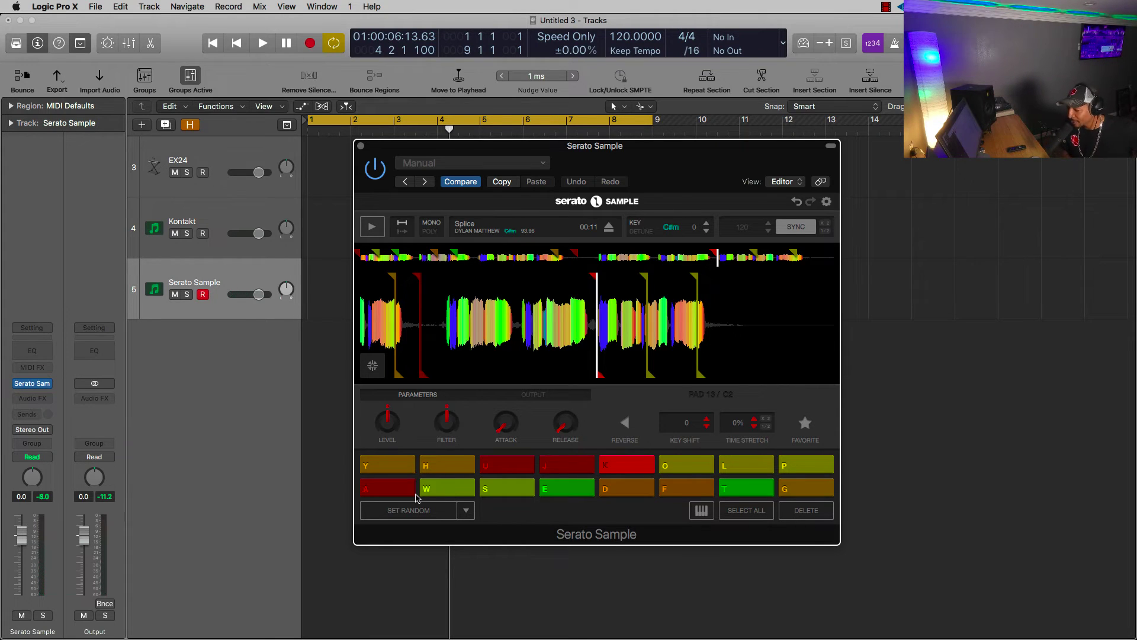
key("j")
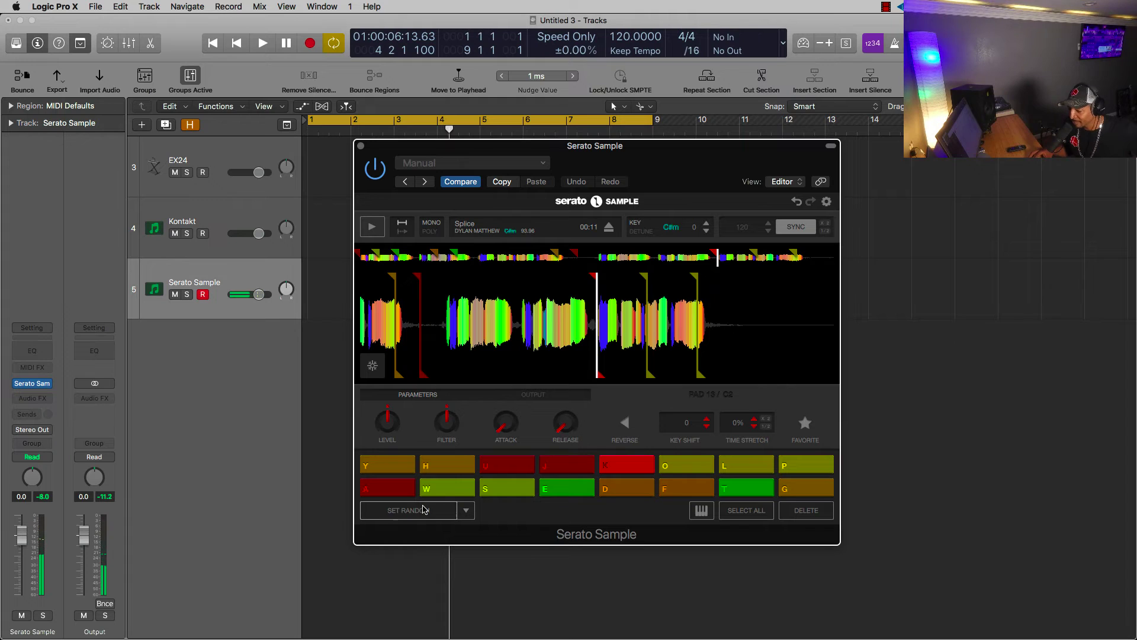
key("k")
key("k")
key("l")
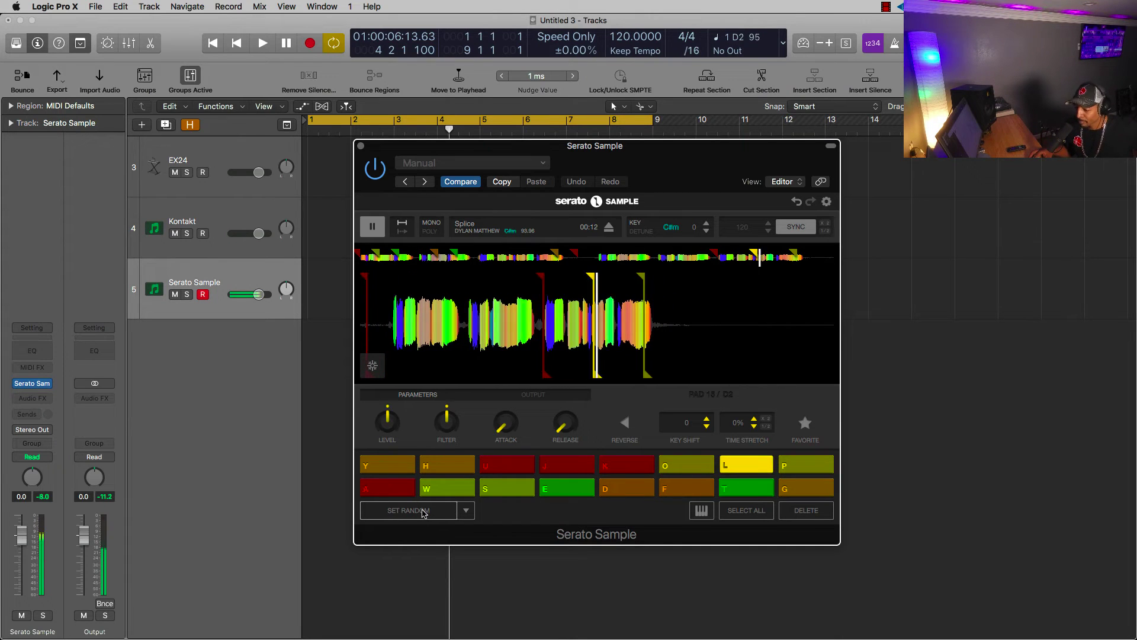
key("l")
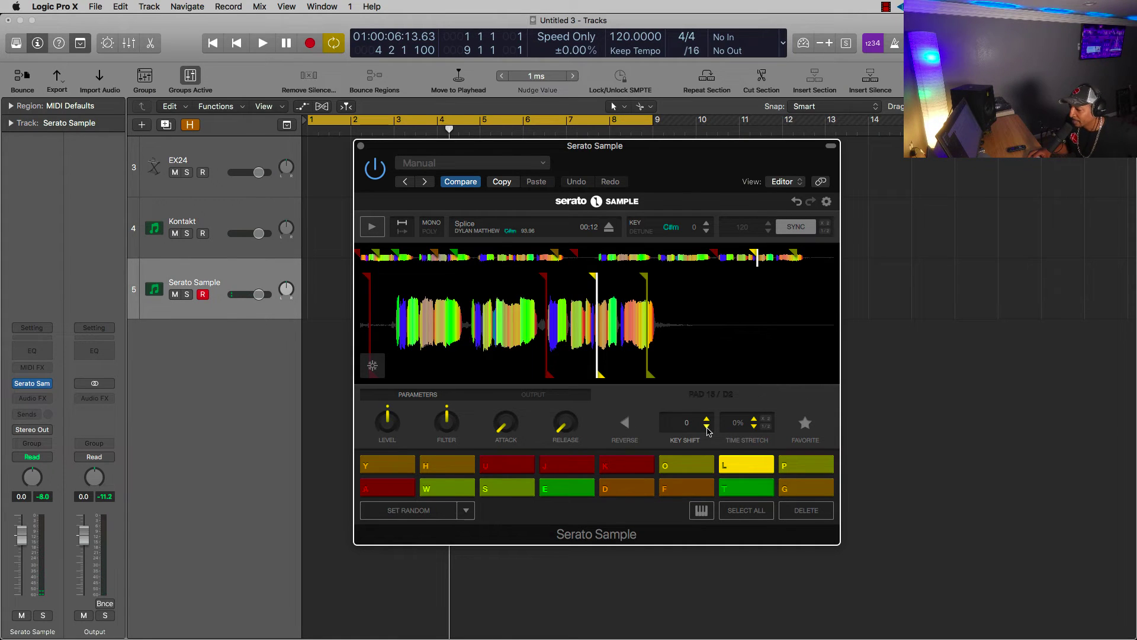
- Try shifting the key of pad L down and up while playing its cue
key("l")
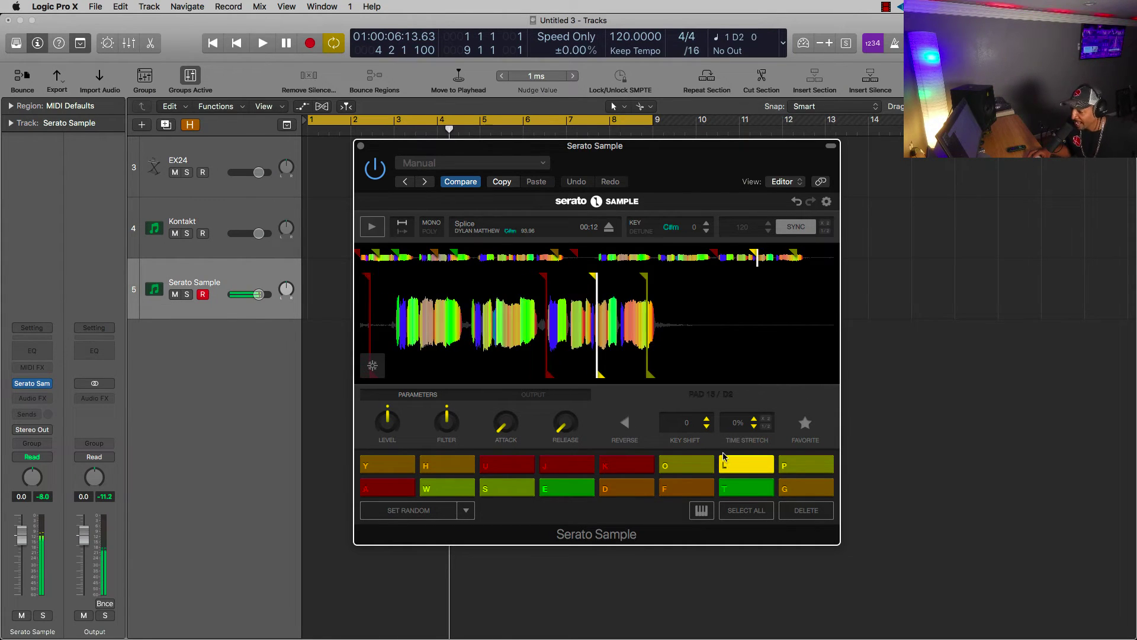
left_click(735, 468)
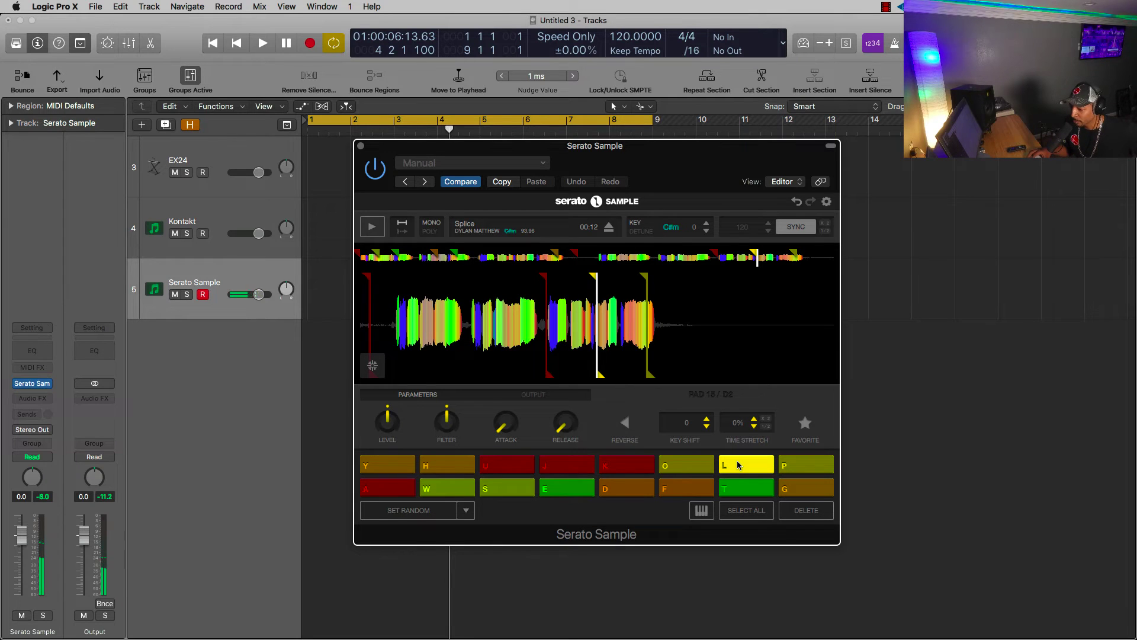
left_click(735, 468)
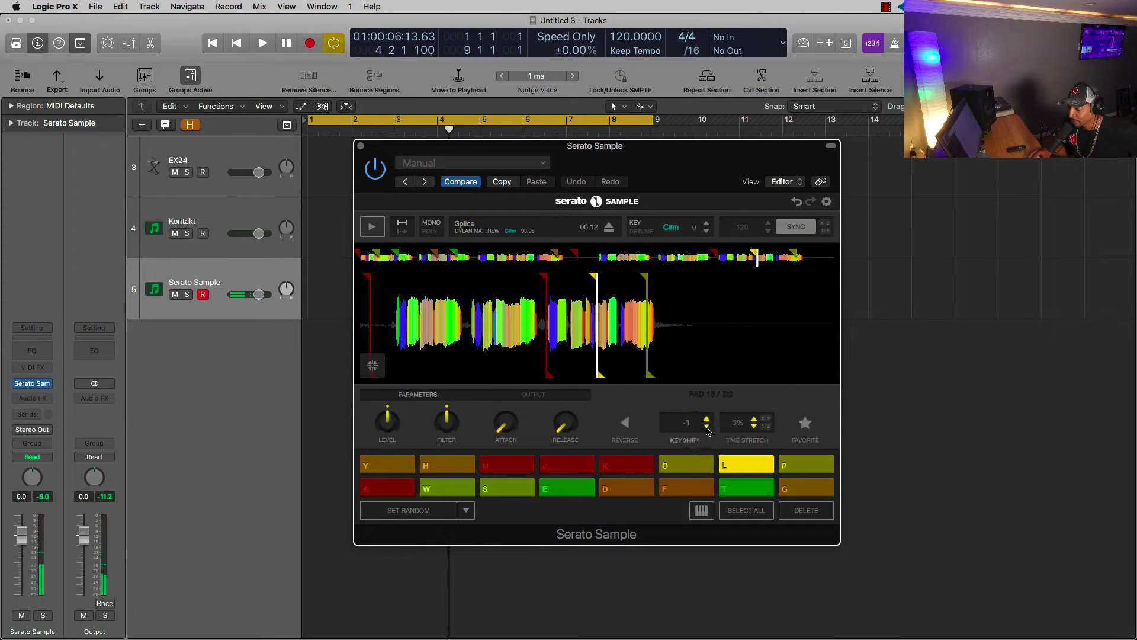
left_click(707, 419)
left_click(706, 419)
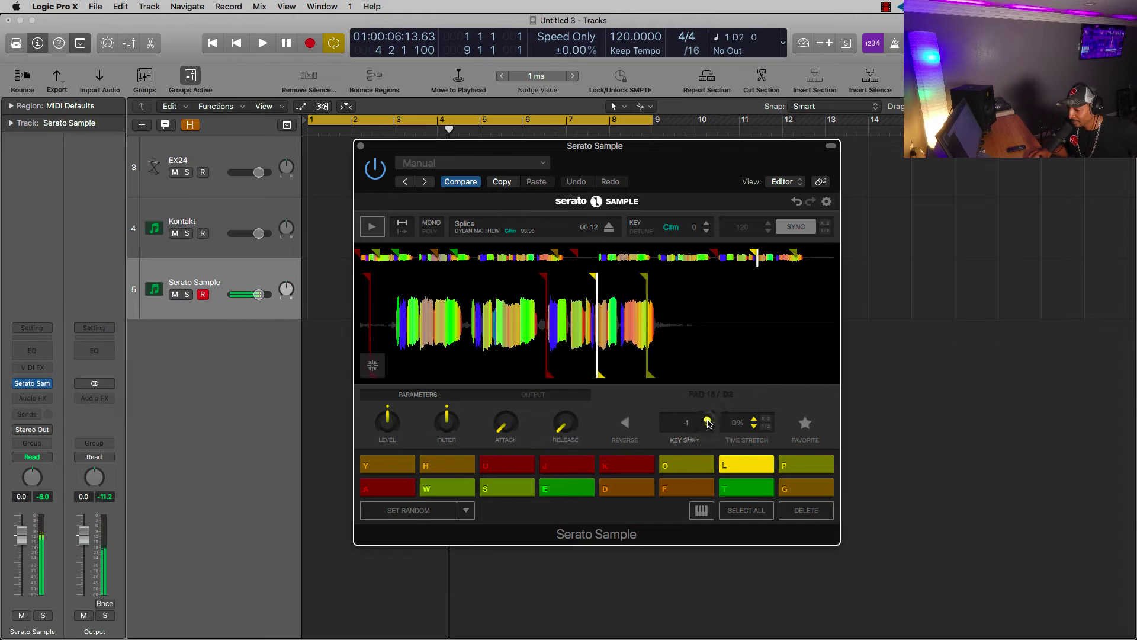
- Select all pads and lower their key shift to -6, auditioning the pitched-down vocal cues along the way
left_click(740, 510)
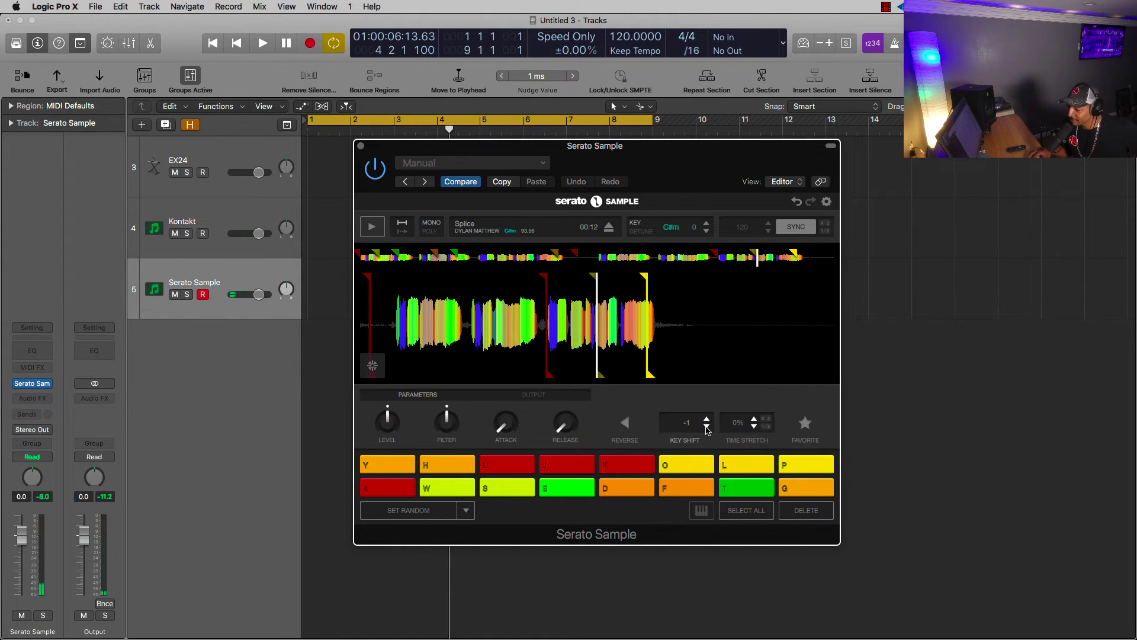
left_click(707, 427)
left_click(707, 428)
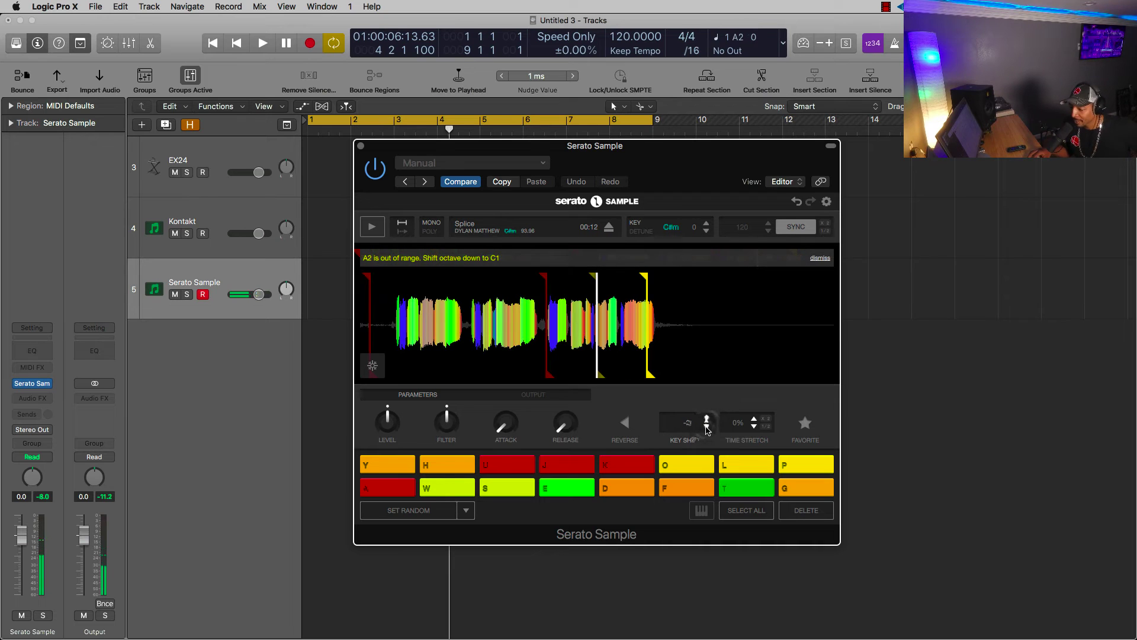
key("w")
key("a")
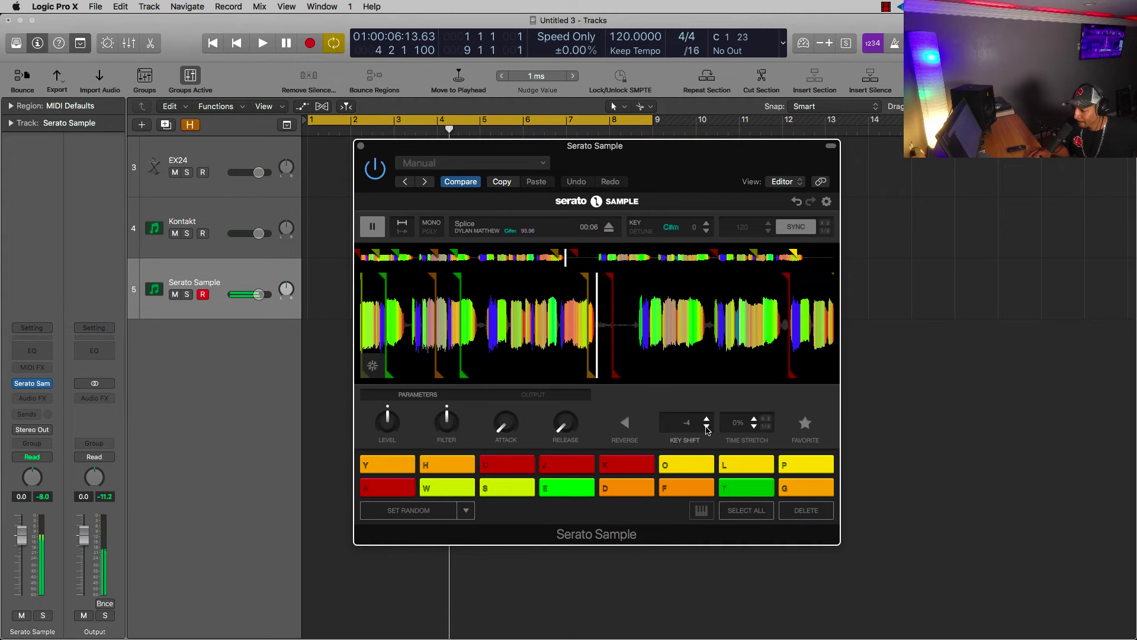
key("a")
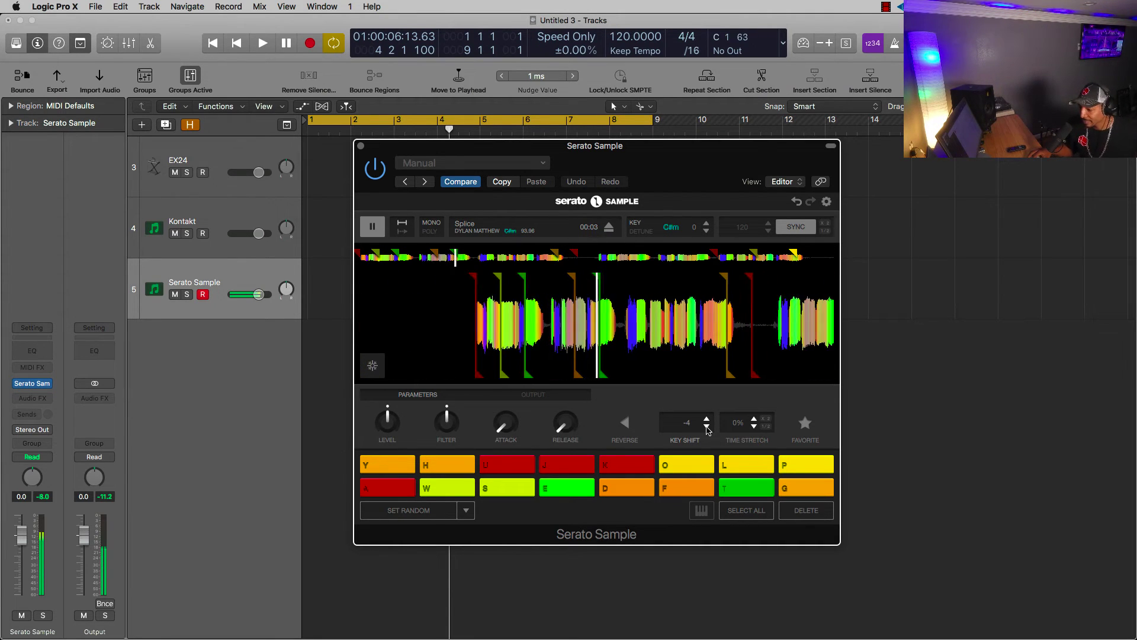
left_click(708, 428)
left_click(708, 427)
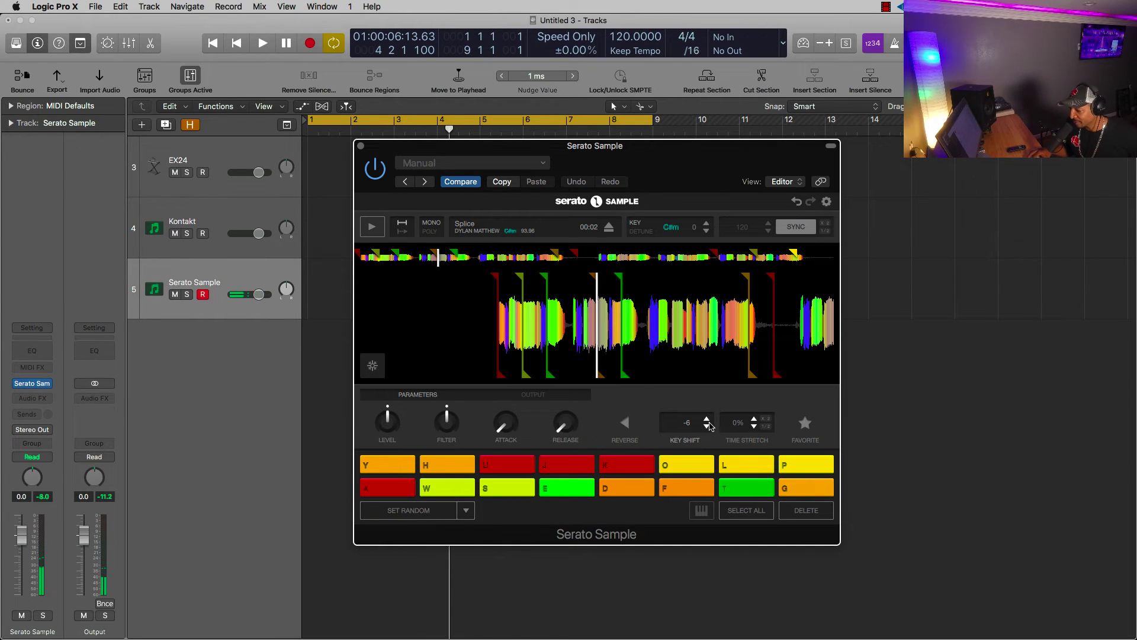
- Return the key shift of all pads to 0 and set their time stretch to -3%
left_click(706, 419)
left_click(707, 419)
left_click(707, 419)
left_click(706, 419)
left_click(707, 419)
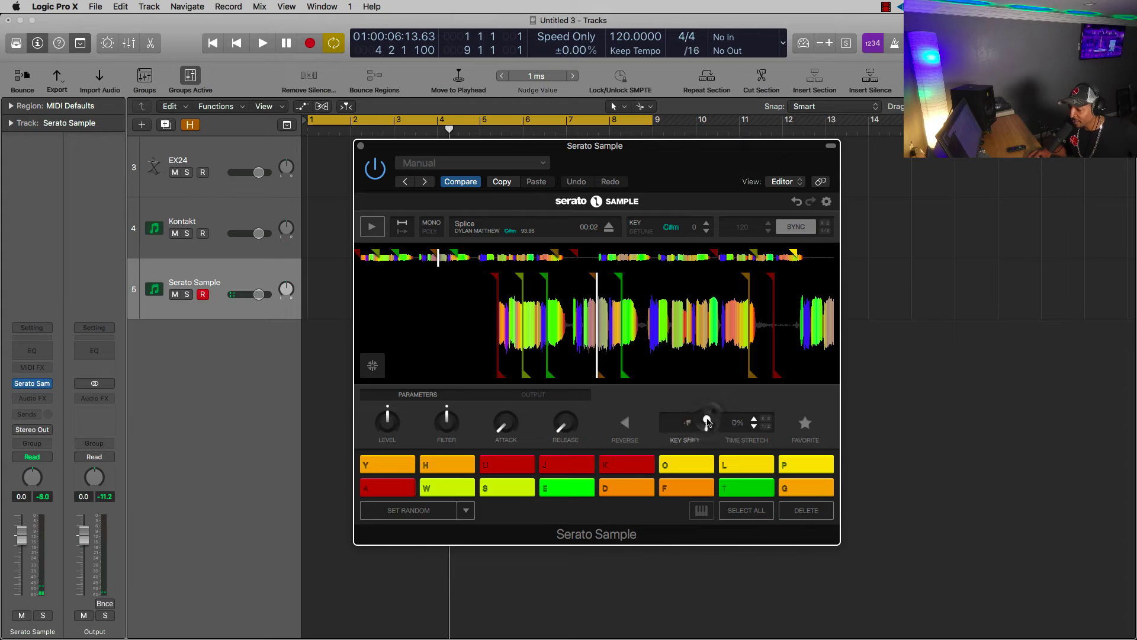
left_click(706, 419)
key("a")
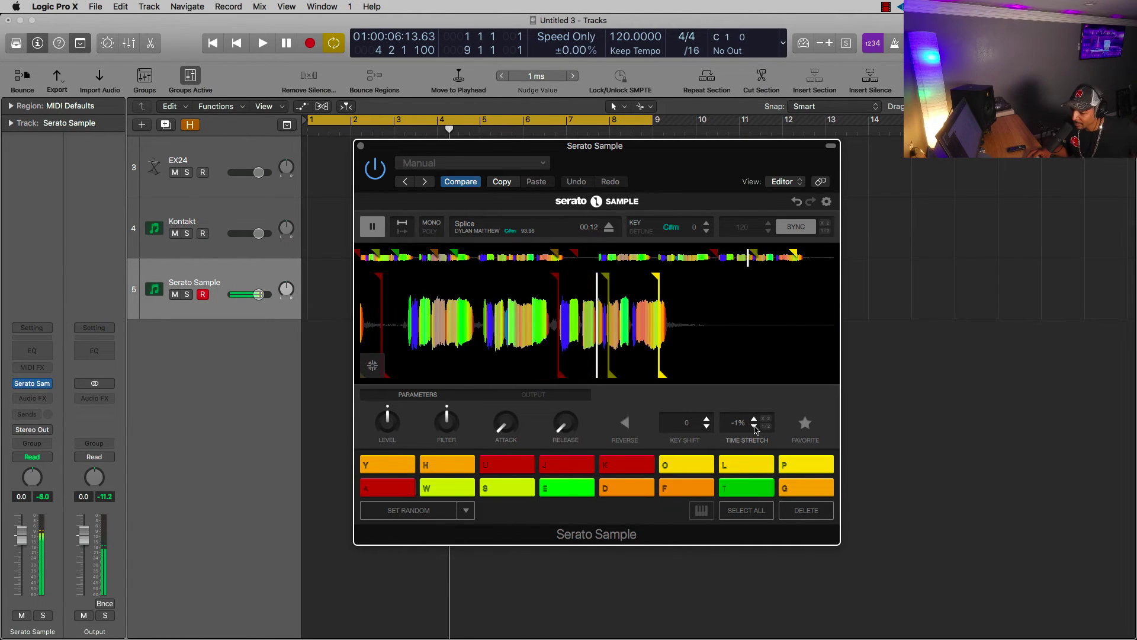
left_click(754, 427)
left_click(754, 427)
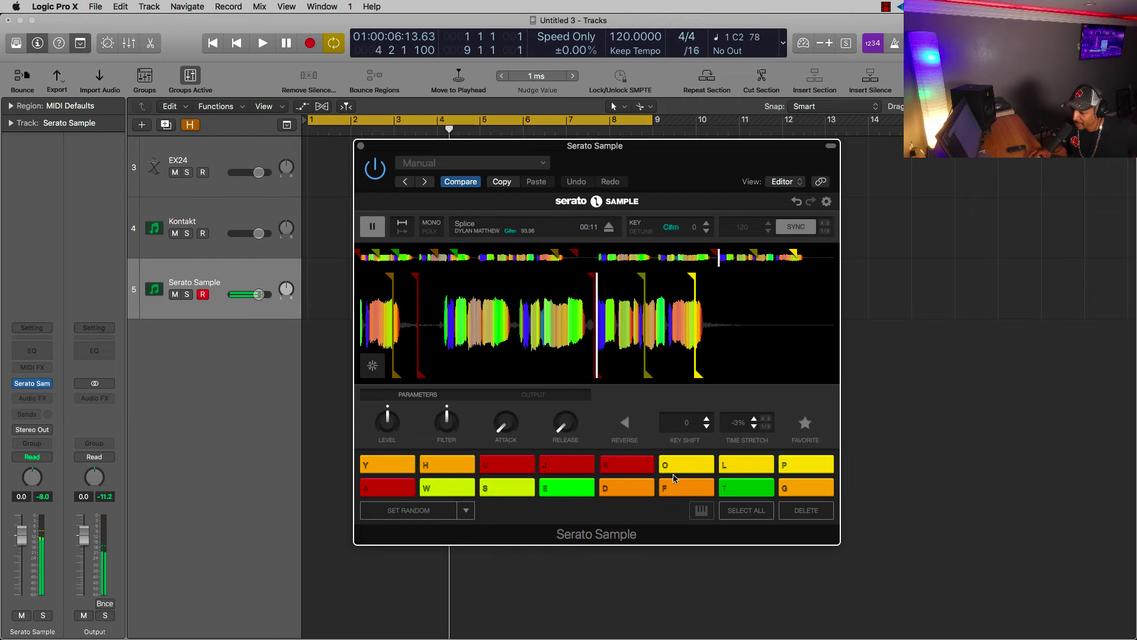
- Lower pad K's time stretch to -8% in small increments while its cue plays
key("k")
left_click(754, 427)
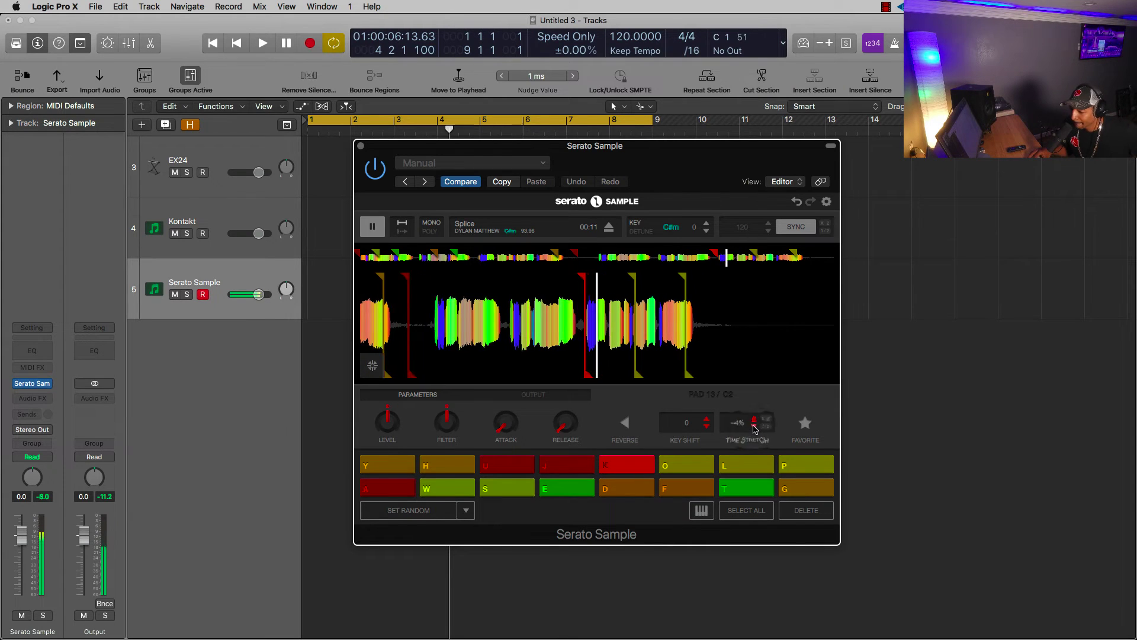
left_click(753, 426)
left_click(754, 427)
left_click(754, 426)
left_click(754, 426)
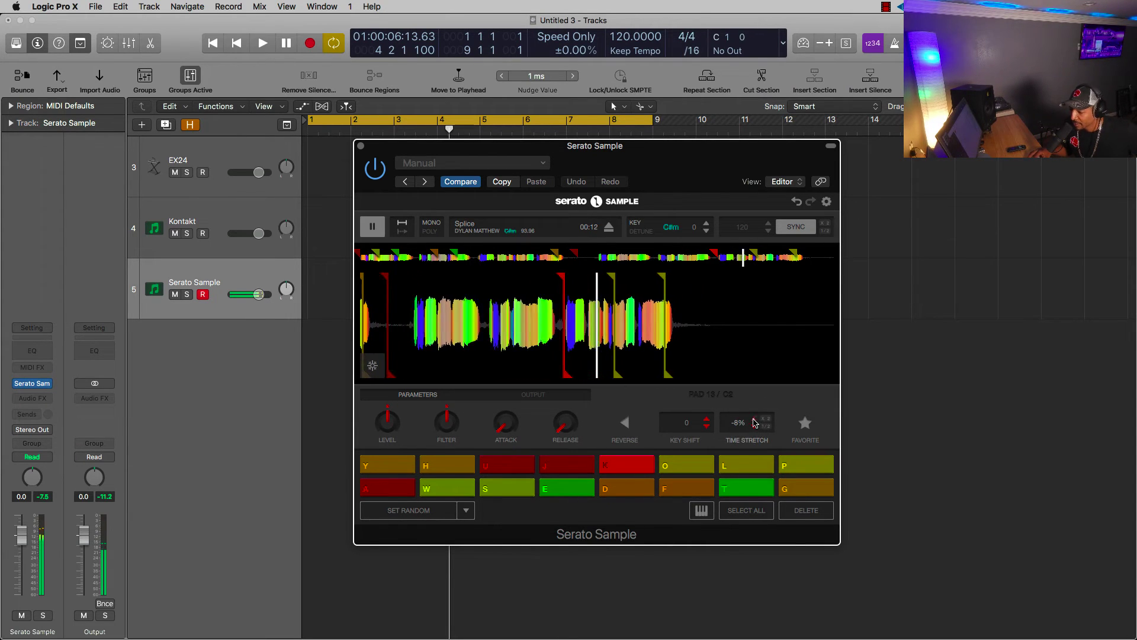
left_click(754, 420)
left_click(754, 419)
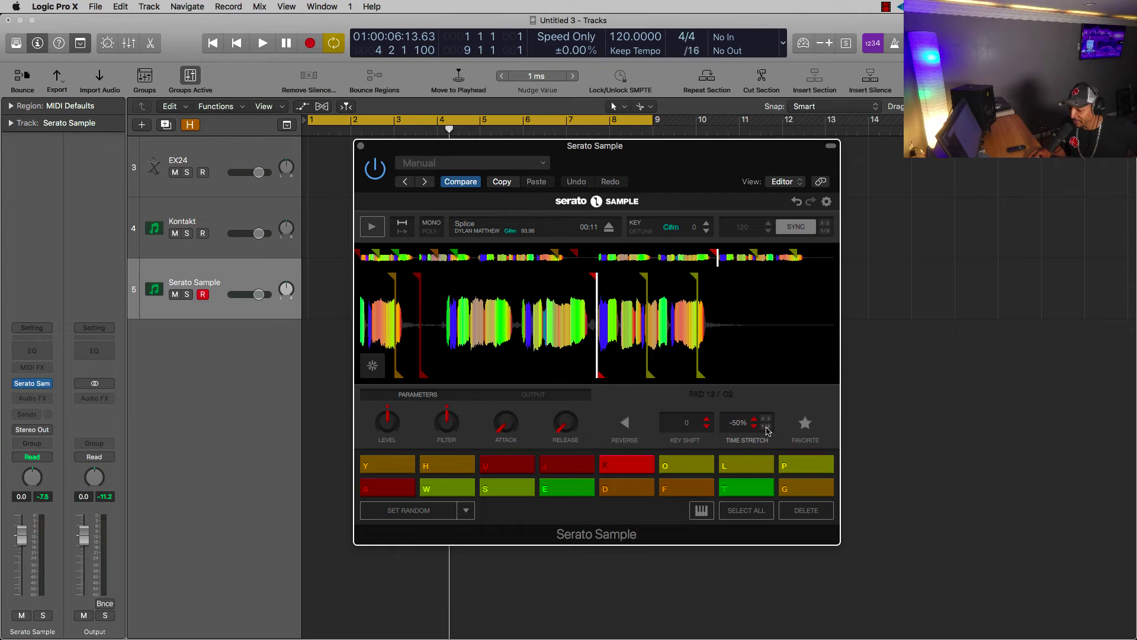
- Play pad K while halving and doubling its time stretch through -75% and +300%, ending at -50%
key("k")
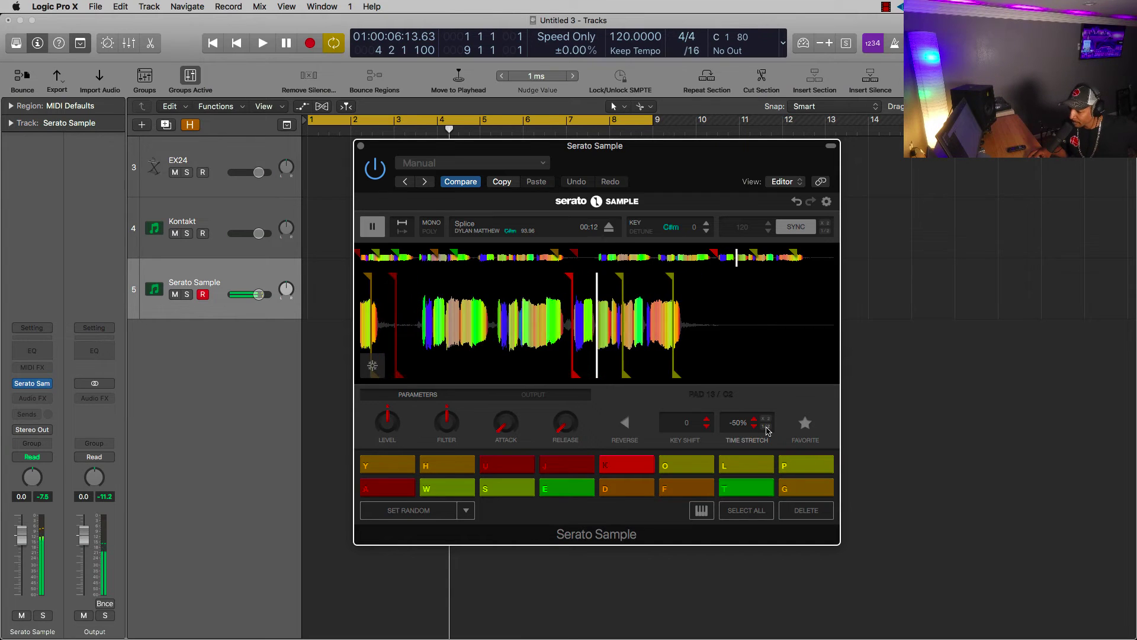
left_click(767, 430)
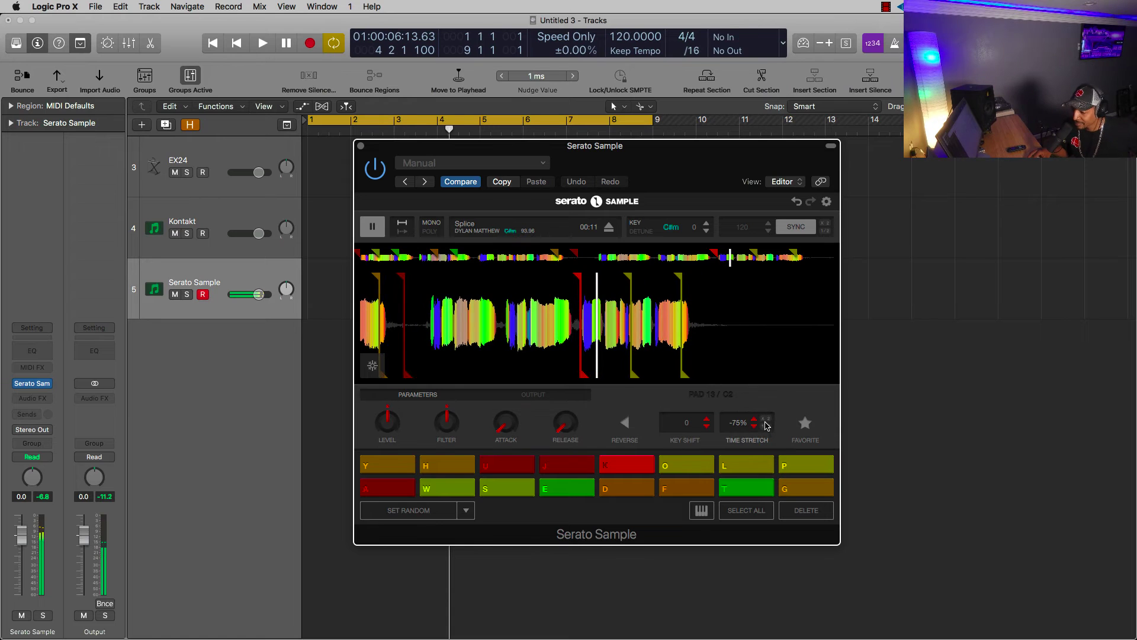
key("k")
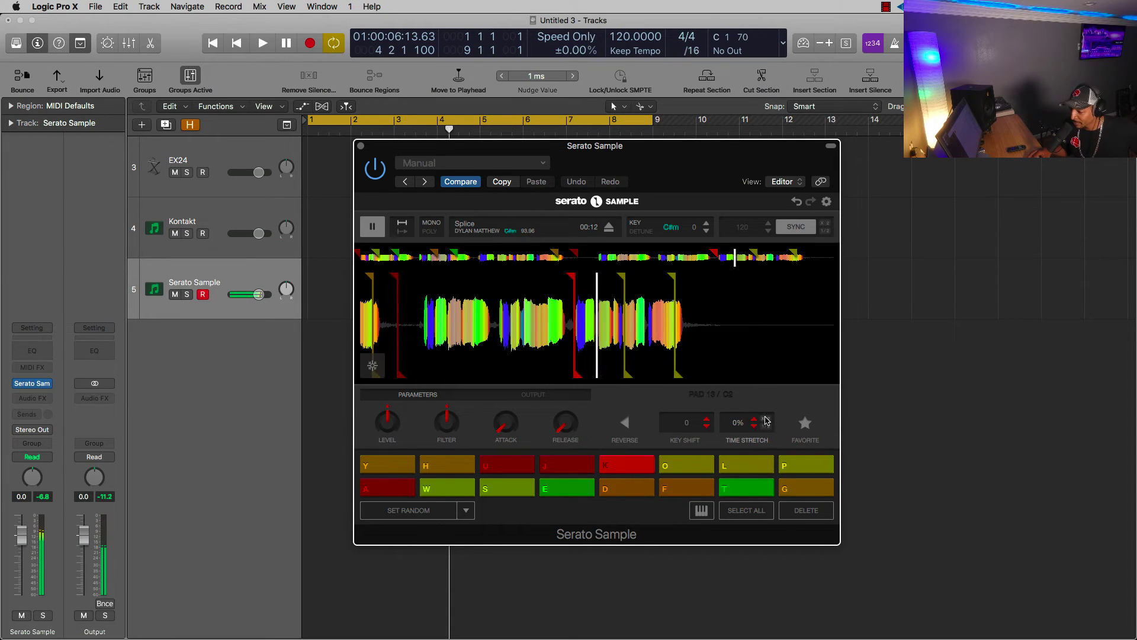
left_click(765, 420)
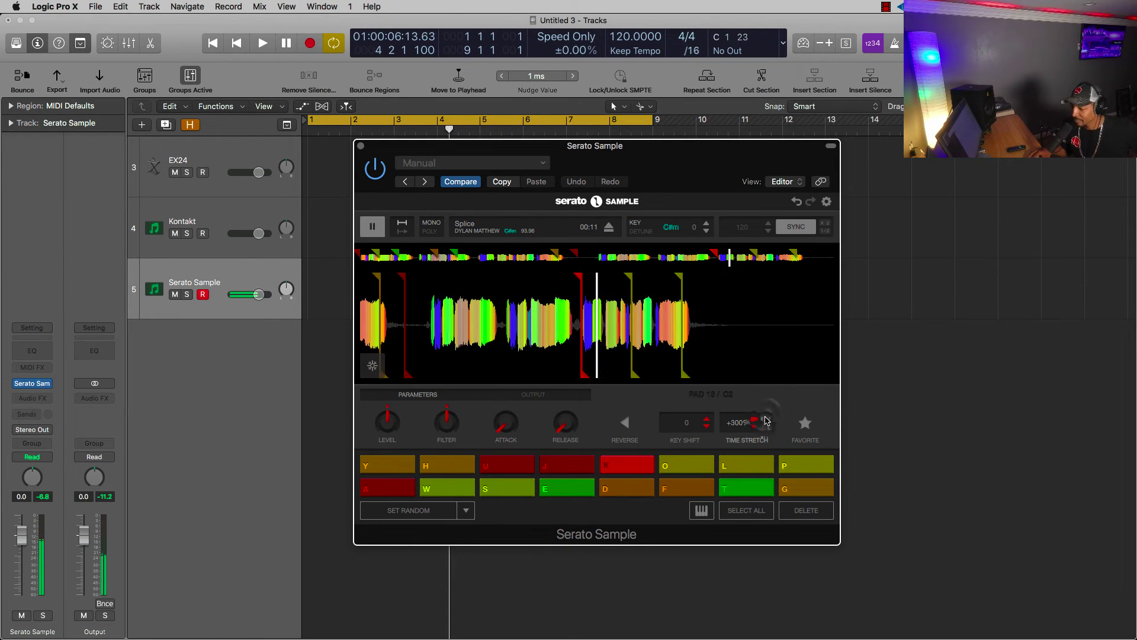
left_click(766, 420)
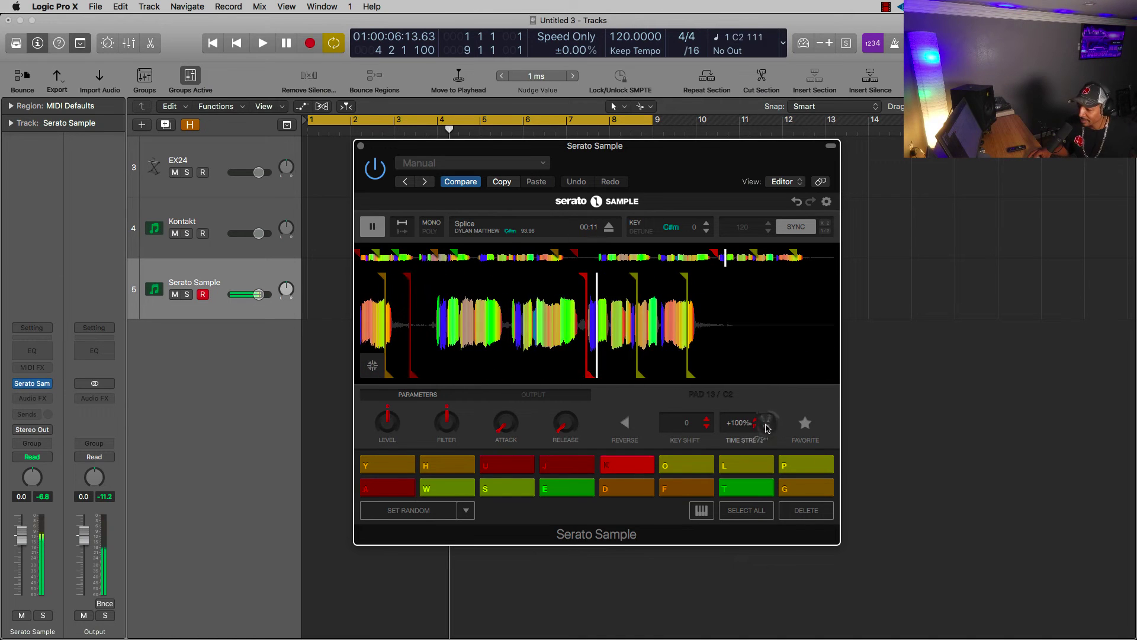
left_click(765, 426)
left_click(766, 426)
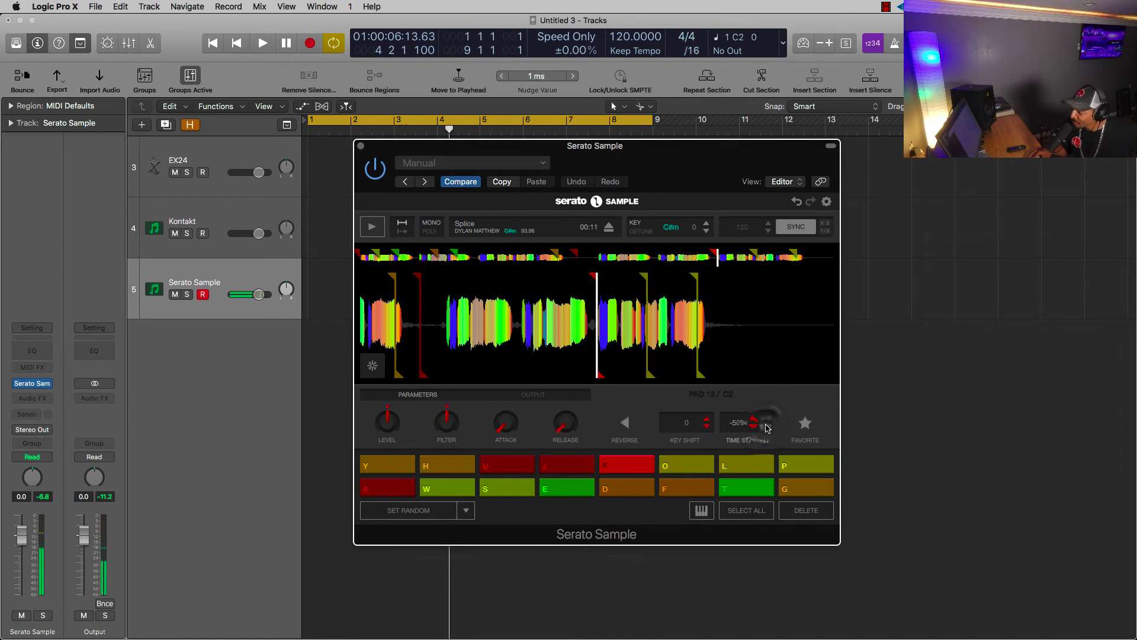
- Play pad Y and delete its cue
key("y")
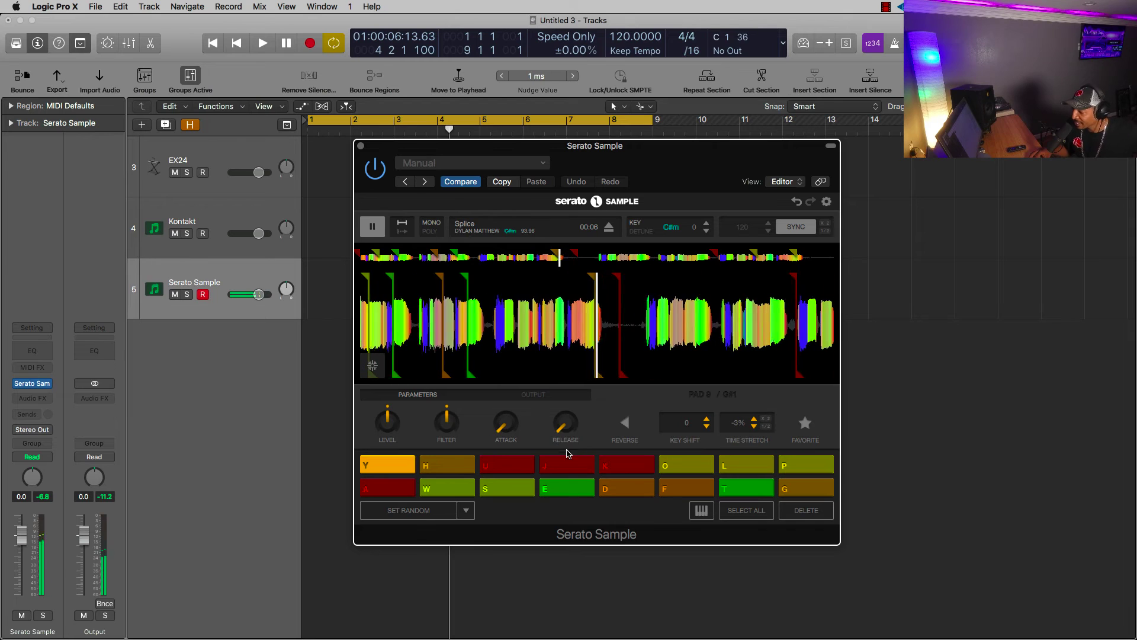
left_click(804, 510)
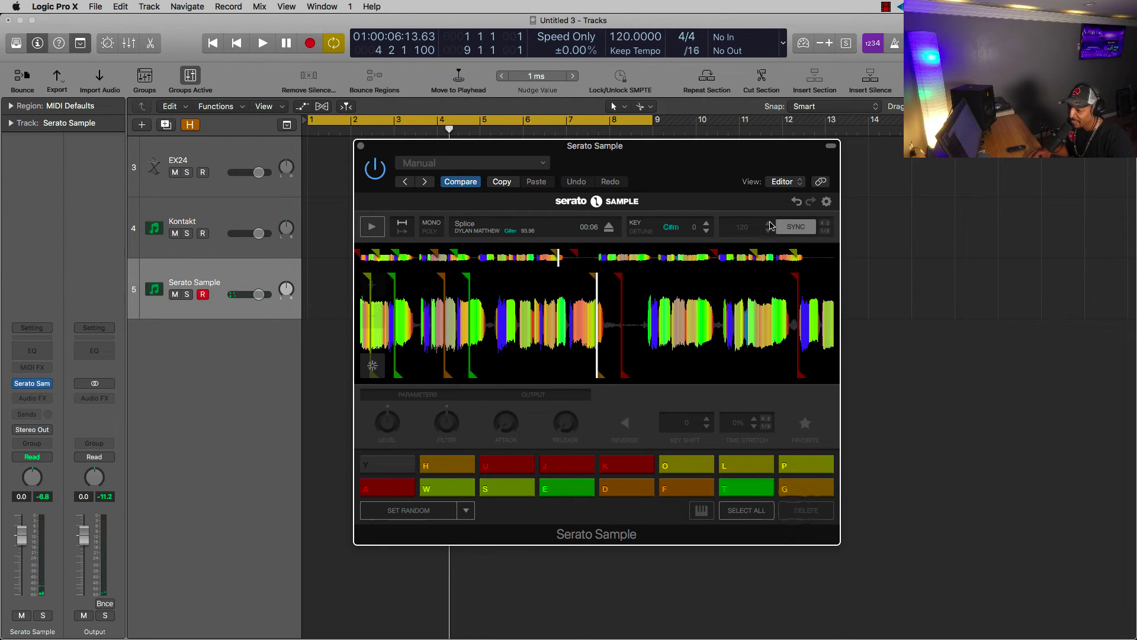
- Undo the deletion of pad Y's cue, redo it, and undo it again to restore the cue
left_click(797, 201)
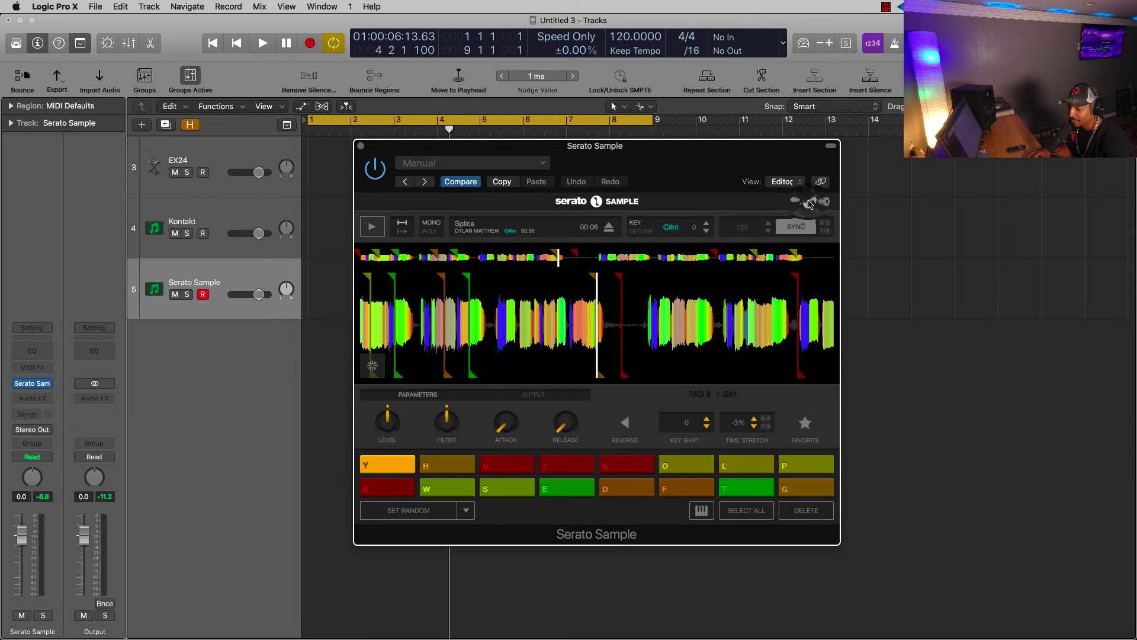
left_click(810, 202)
left_click(797, 201)
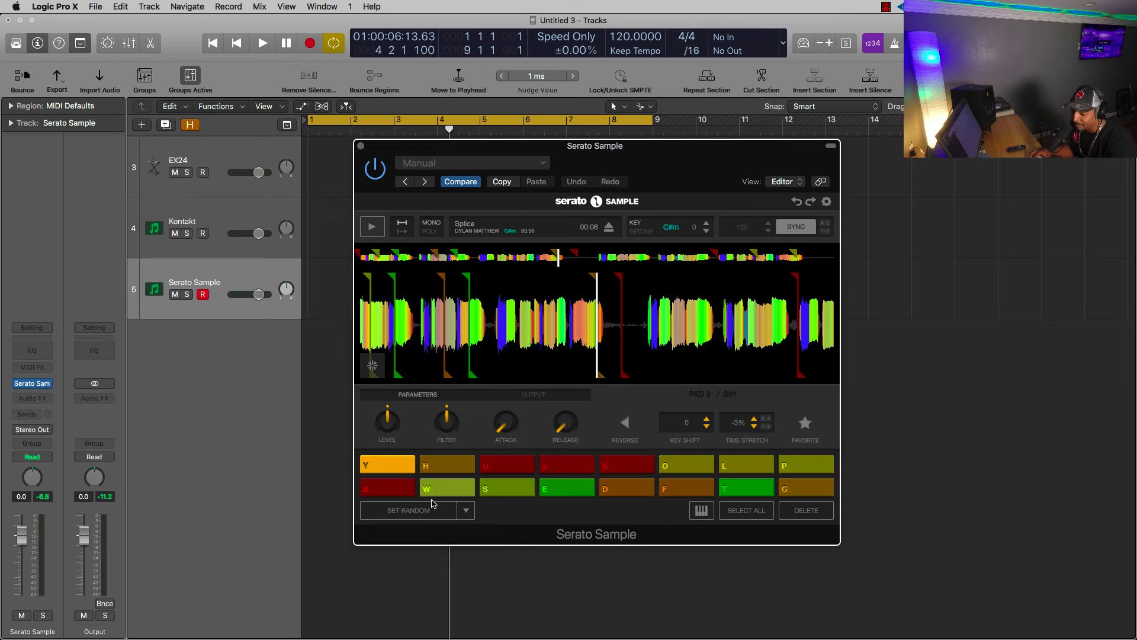
- Assign random cues to all pads twice in a row and open the list of cue-setting modes
left_click(465, 514)
left_click(430, 513)
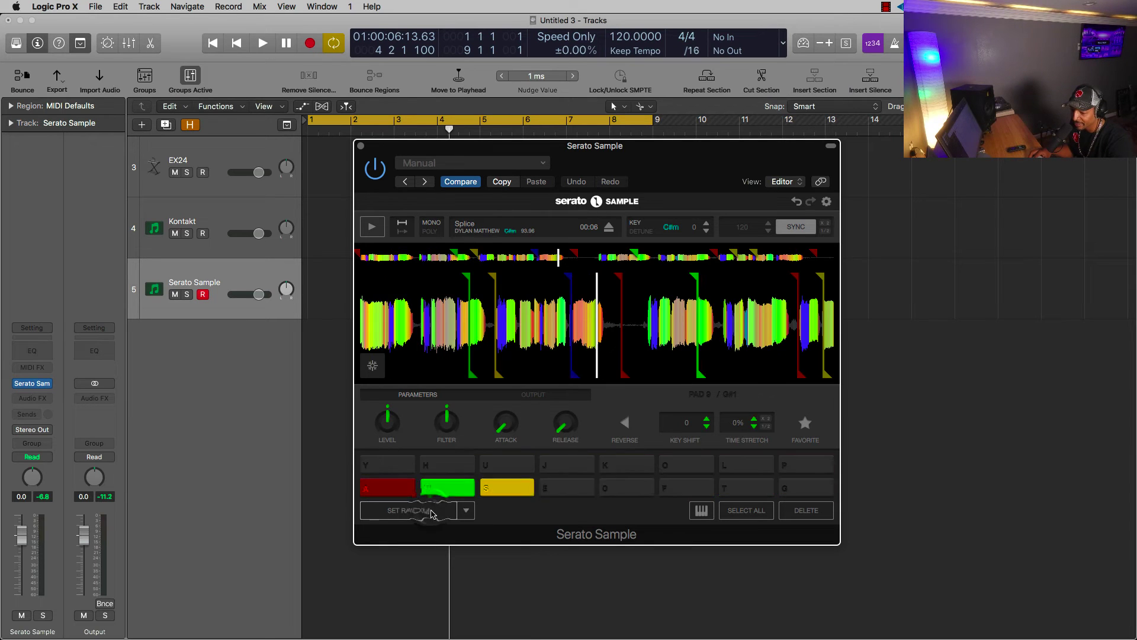
left_click(430, 513)
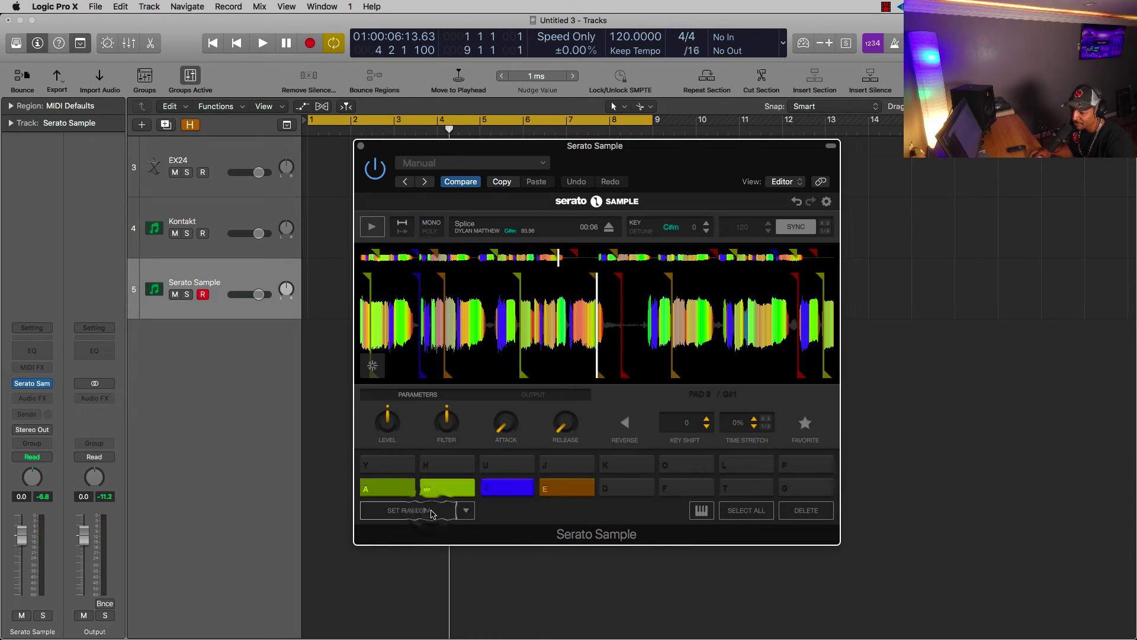
left_click(465, 510)
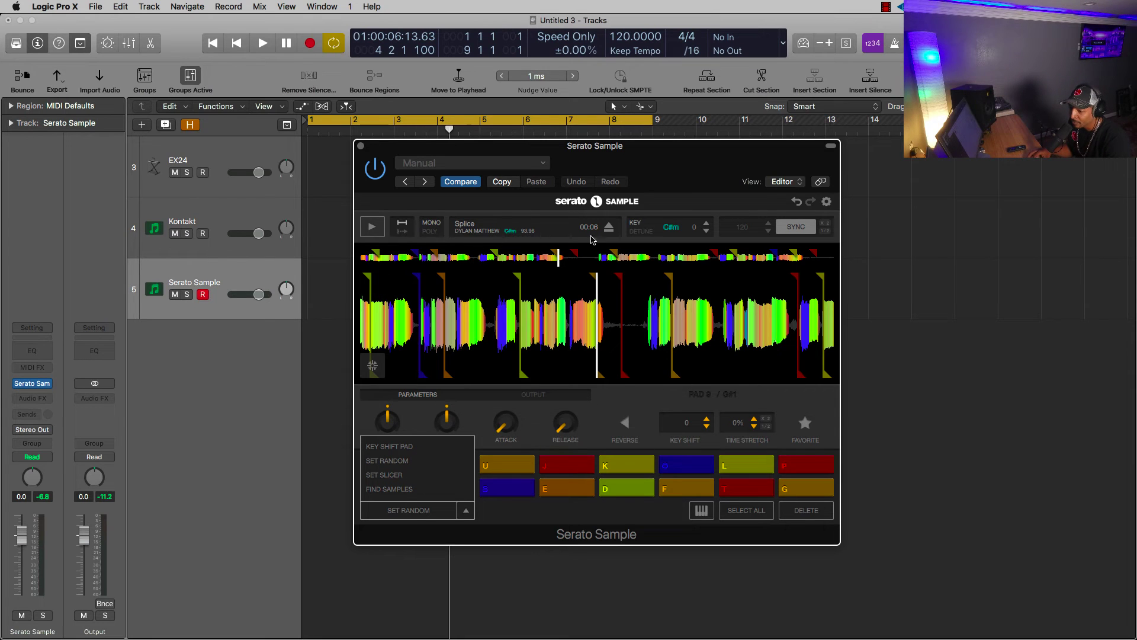
- Toggle the sampler between mono and poly playback and compare both by playing pads J, K, L and G
left_click(430, 231)
left_click(431, 231)
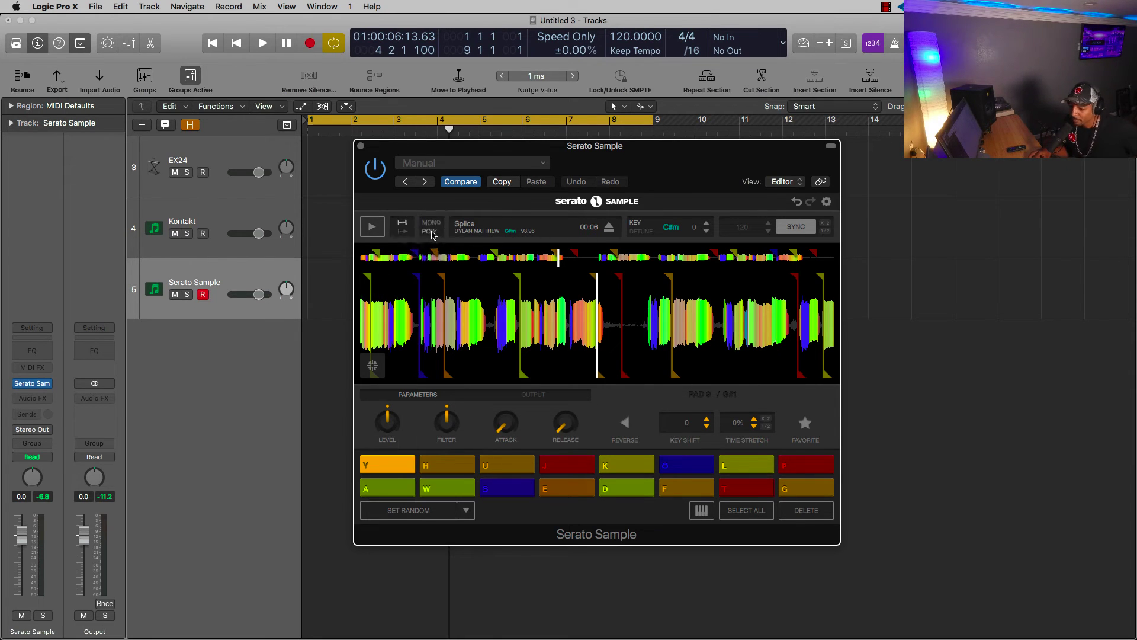
left_click(432, 234)
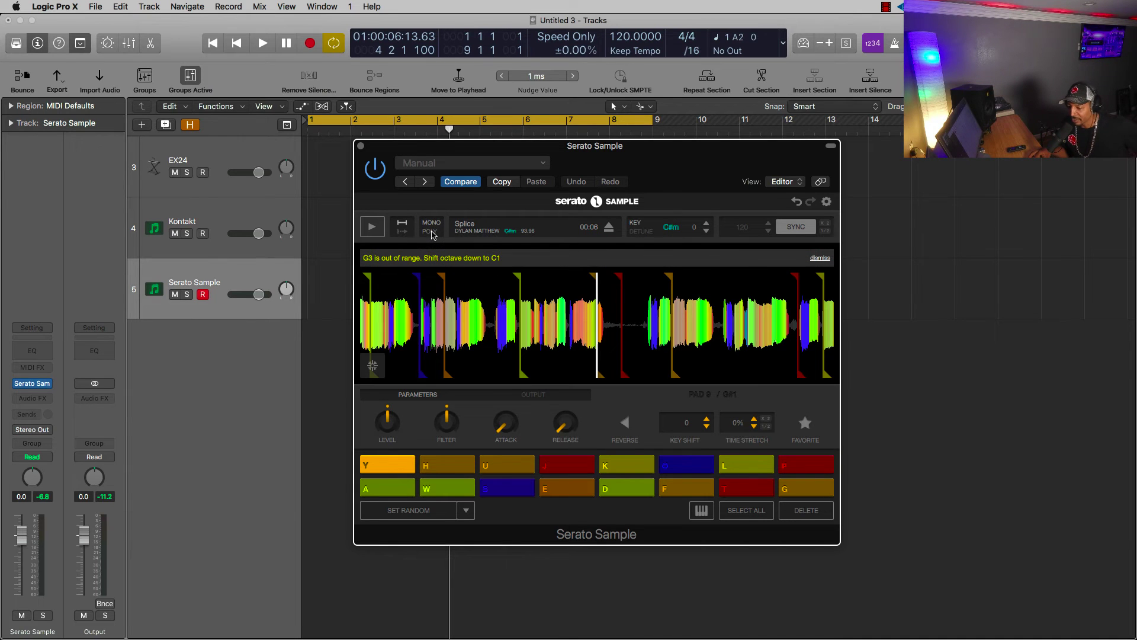
key("j")
key("k")
key("l")
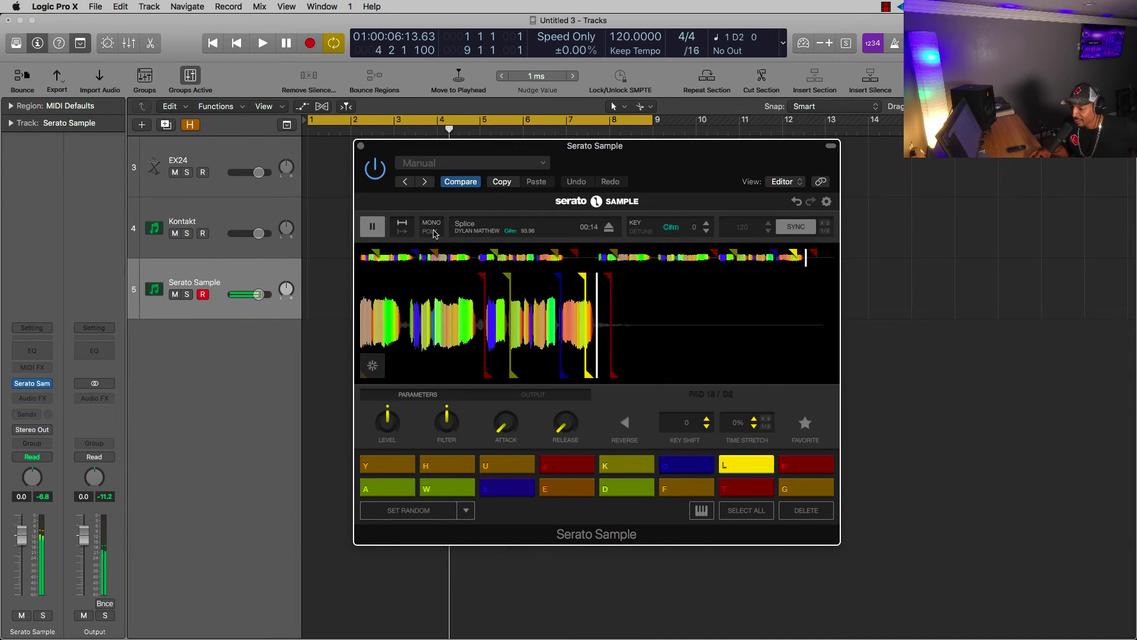
key("g")
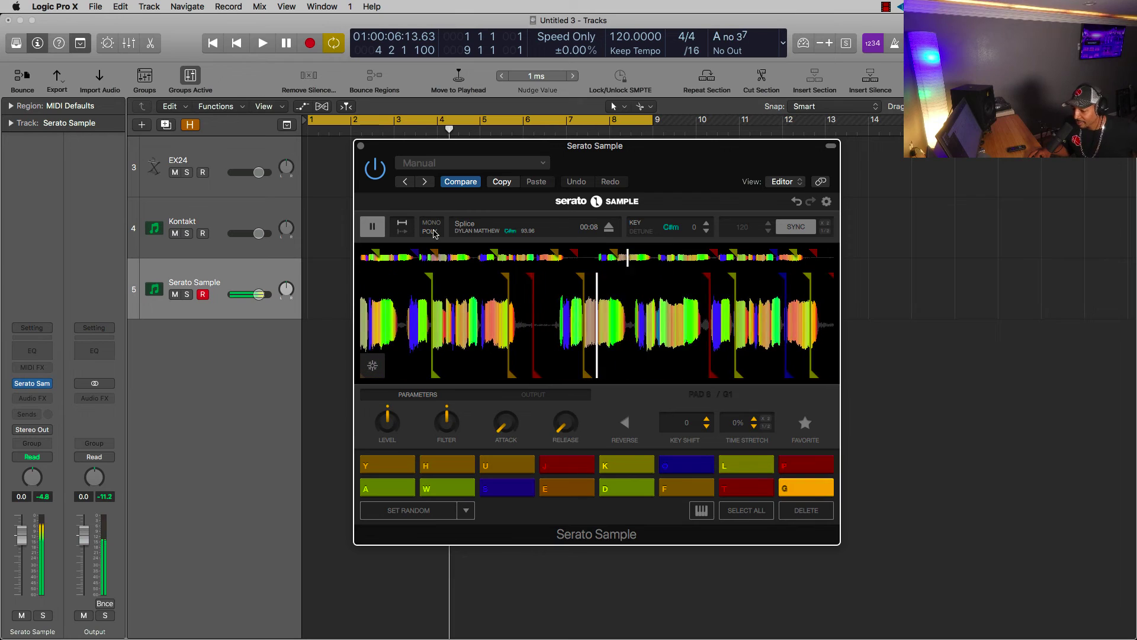
key("l")
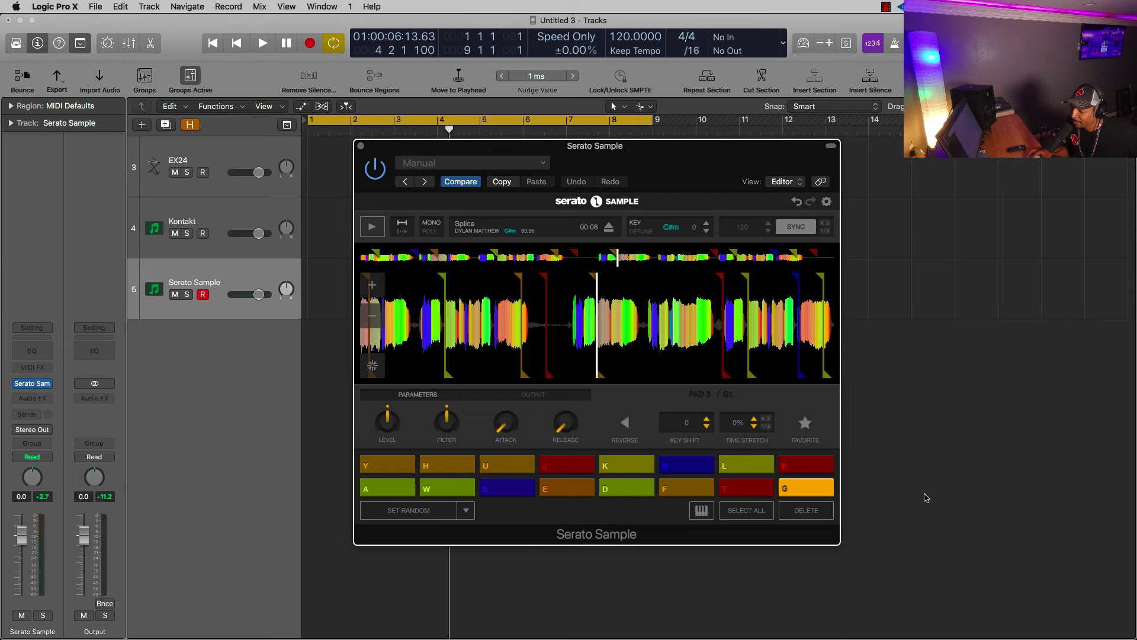
- Mark pads G, H and J as favorites, playing pads to choose between their cues
left_click(803, 423)
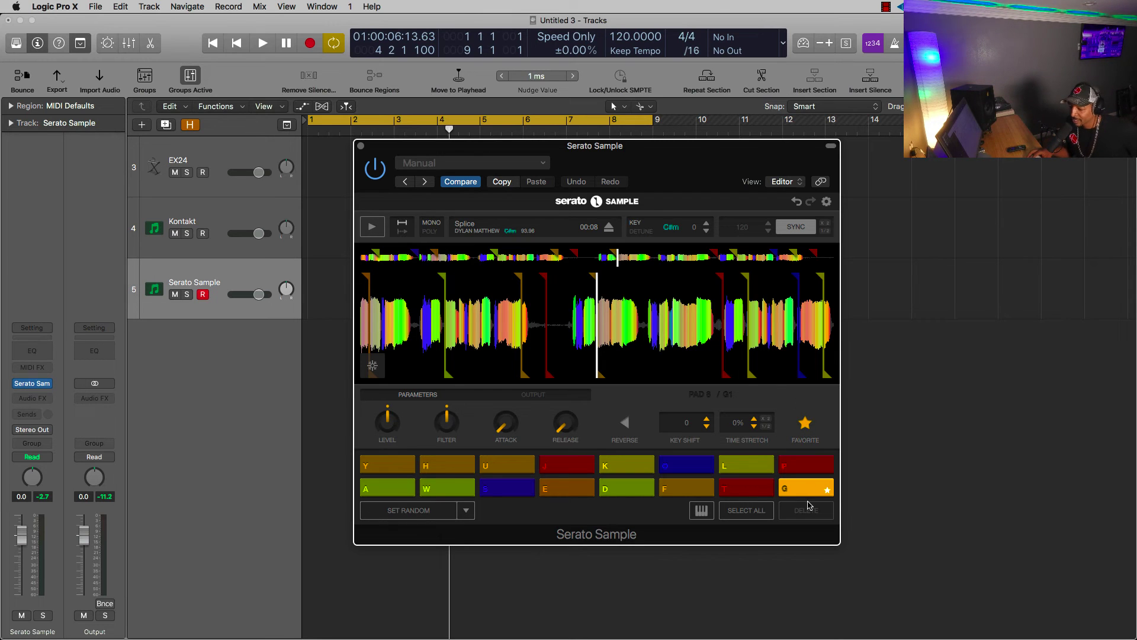
key("h")
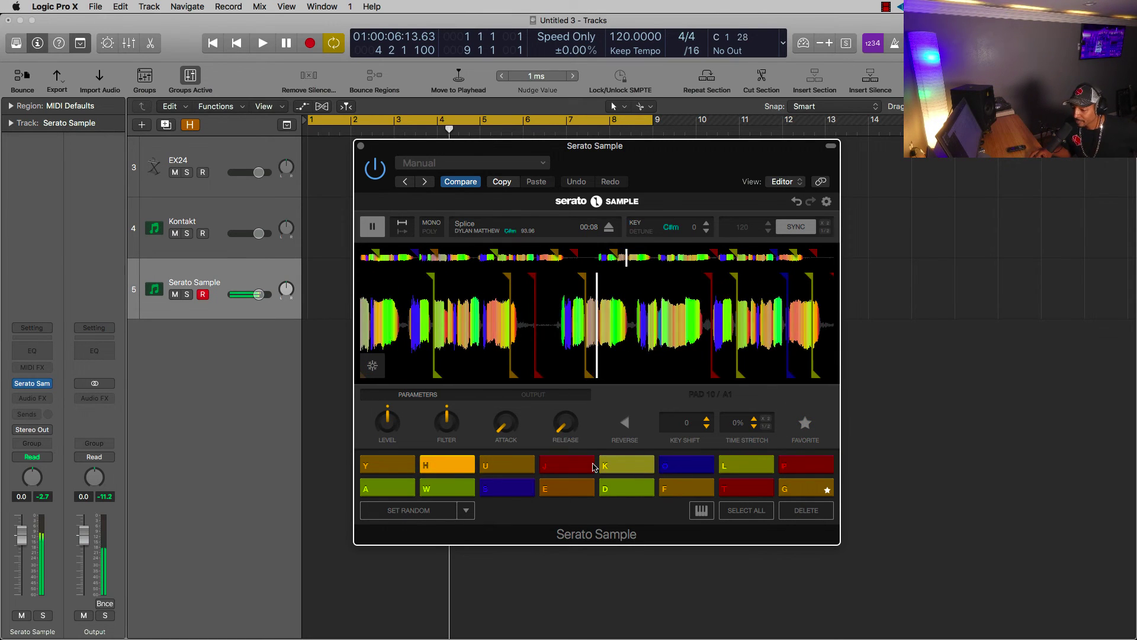
left_click(452, 466)
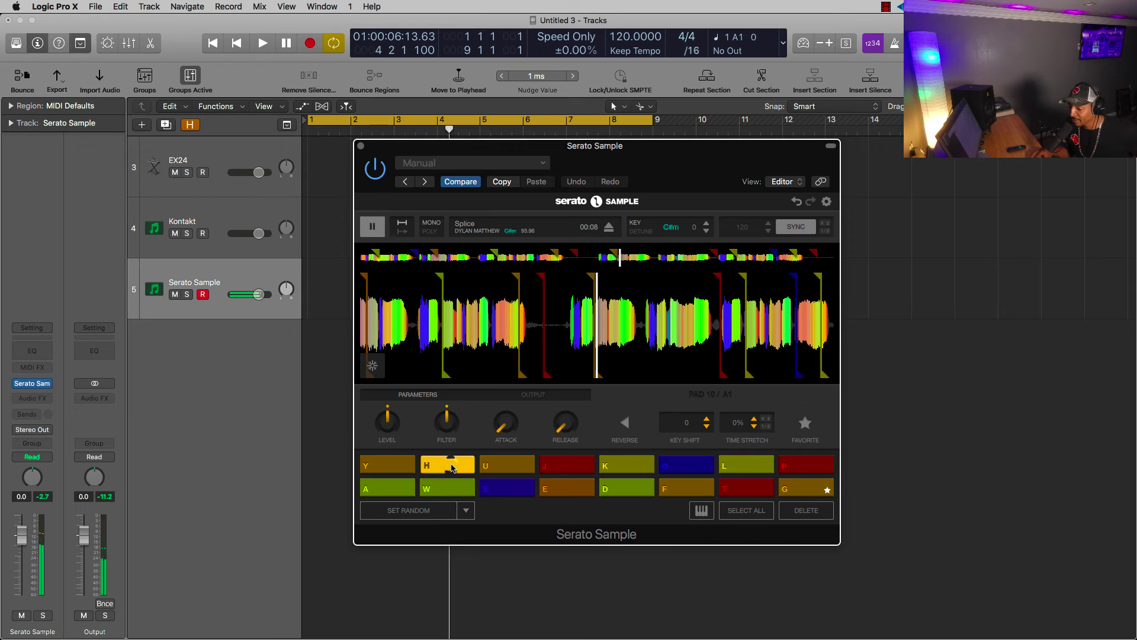
left_click(806, 423)
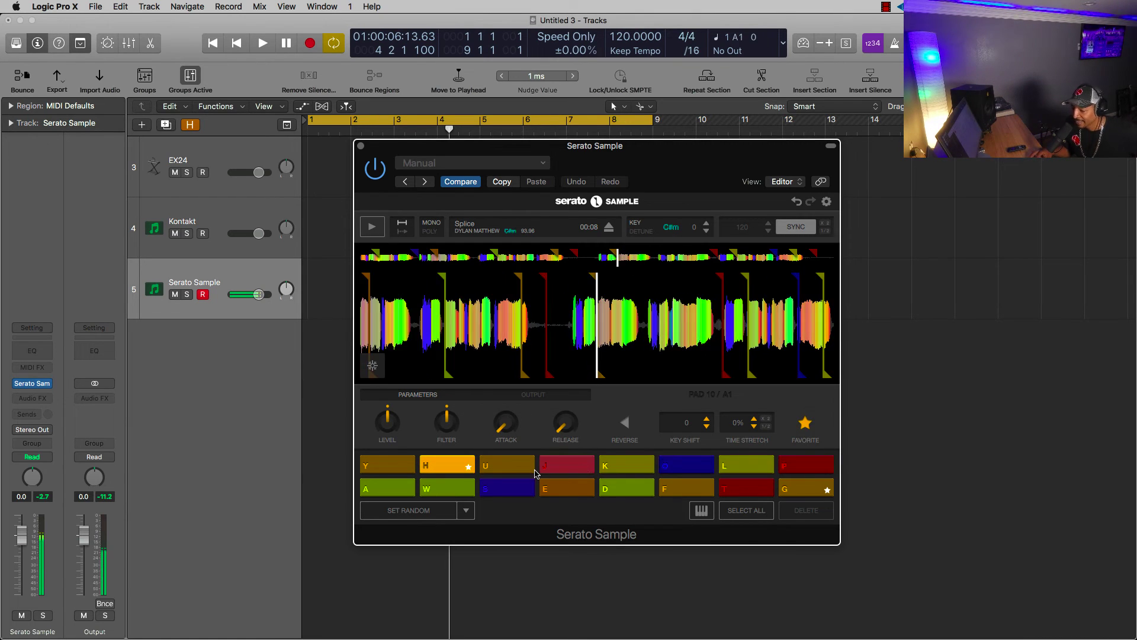
left_click(517, 468)
left_click(578, 468)
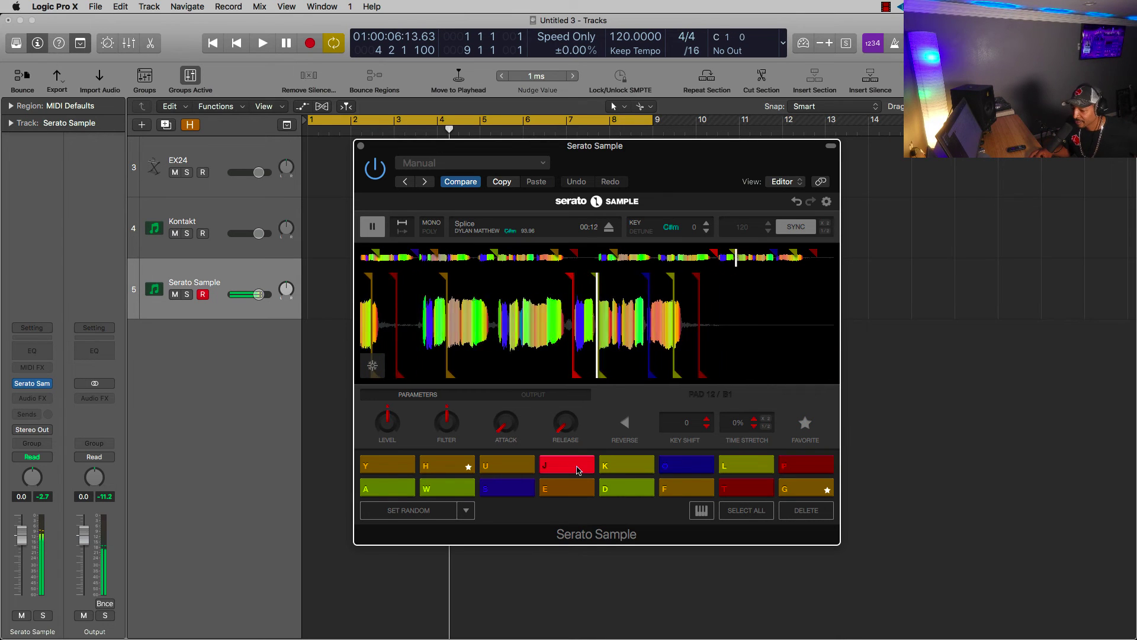
left_click(805, 423)
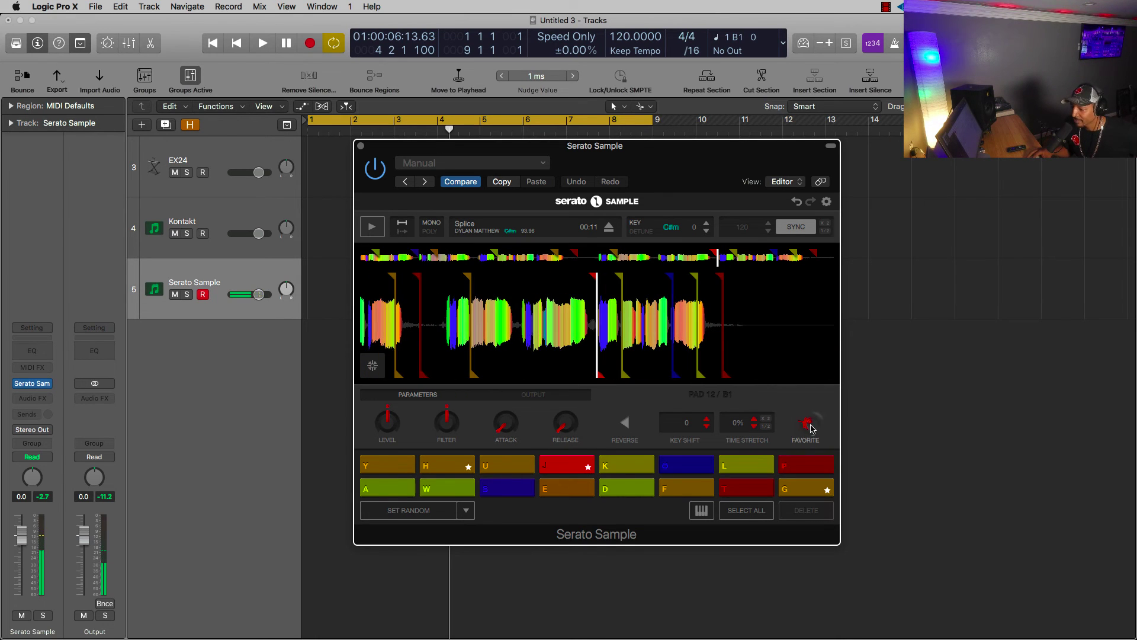